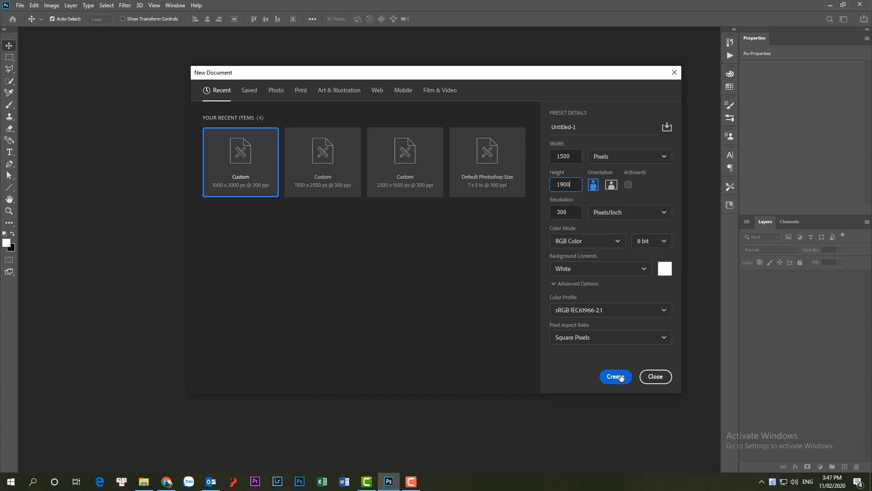
Step: Create the 1500 × 1900 px document and open the stock cloud image 95fc6bbcdf1df742deff8a92bad56330
{"action": "key", "text": "ctrl+r"}
{"action": "left_click", "coordinate": [20, 5]}
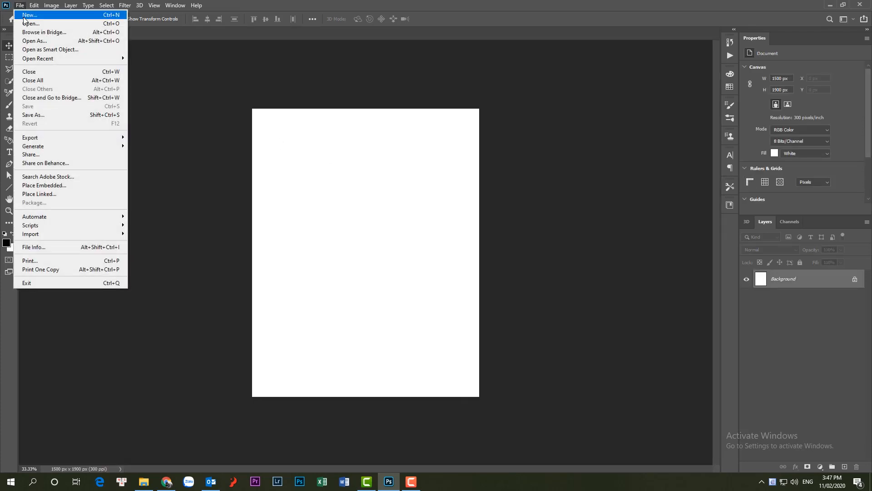
{"action": "left_click", "coordinate": [25, 23]}
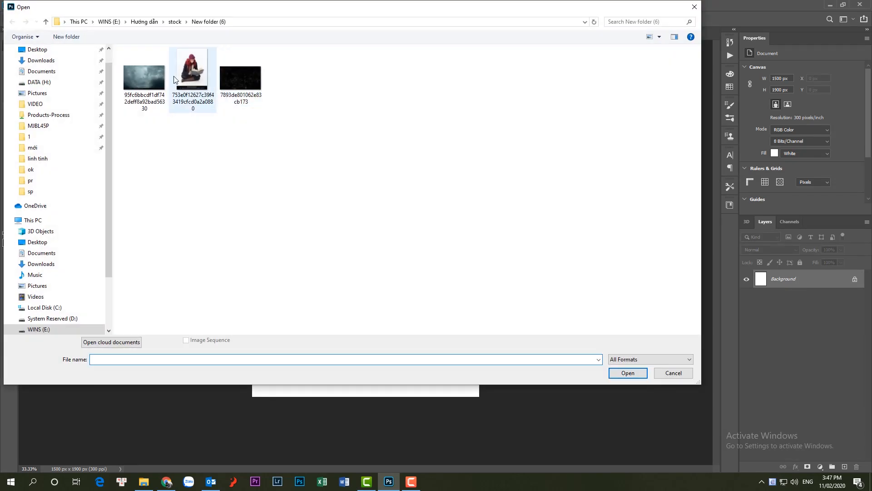
{"action": "left_click", "coordinate": [153, 78]}
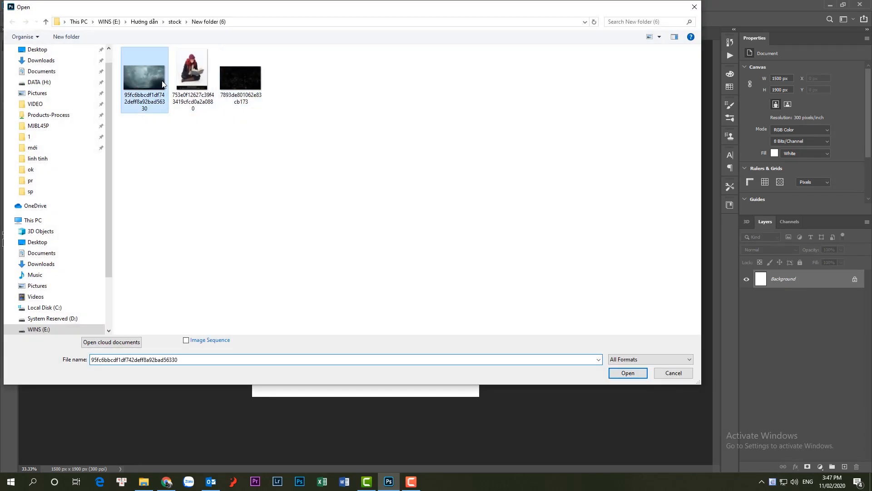
{"action": "left_click", "coordinate": [627, 372]}
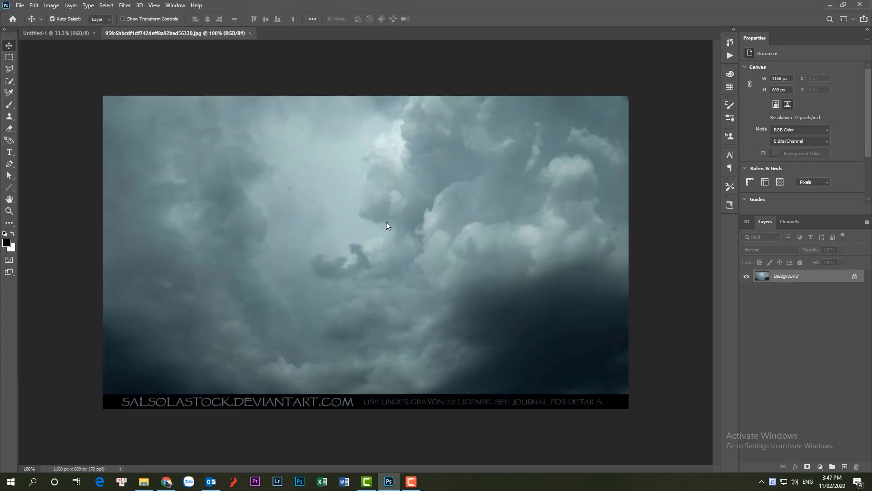
Step: Bring the cloud image into Untitled-1, scaled to about 341% so it covers the canvas, and close its source document
{"action": "left_click_drag", "start_coordinate": [291, 164], "coordinate": [399, 251]}
{"action": "key", "text": "ctrl+t"}
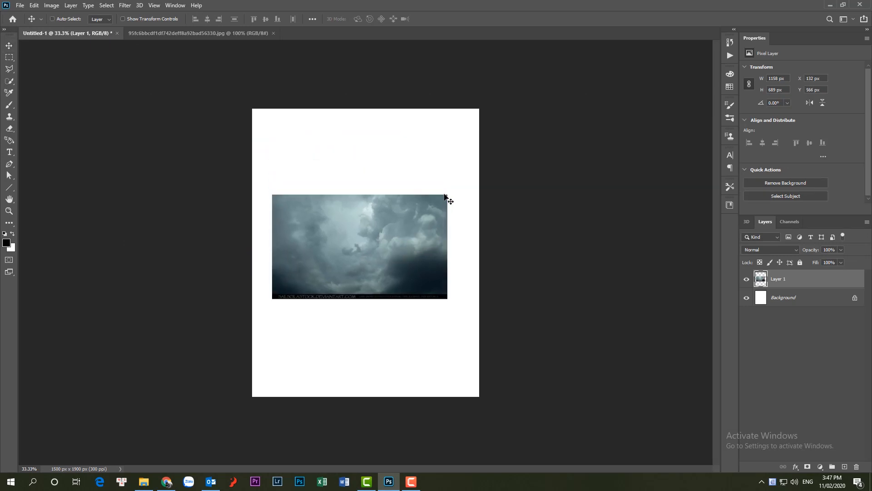
{"action": "left_click_drag", "start_coordinate": [447, 194], "coordinate": [654, 47]}
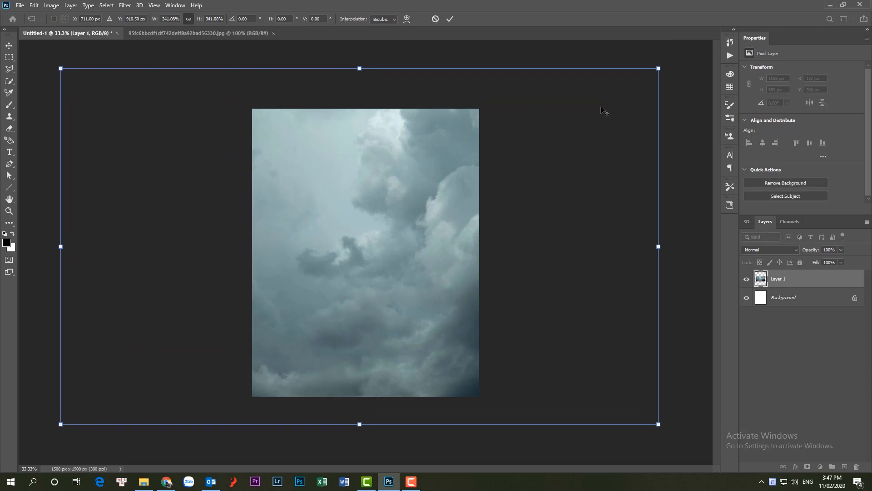
{"action": "left_click_drag", "start_coordinate": [520, 165], "coordinate": [529, 165]}
{"action": "left_click", "coordinate": [450, 19]}
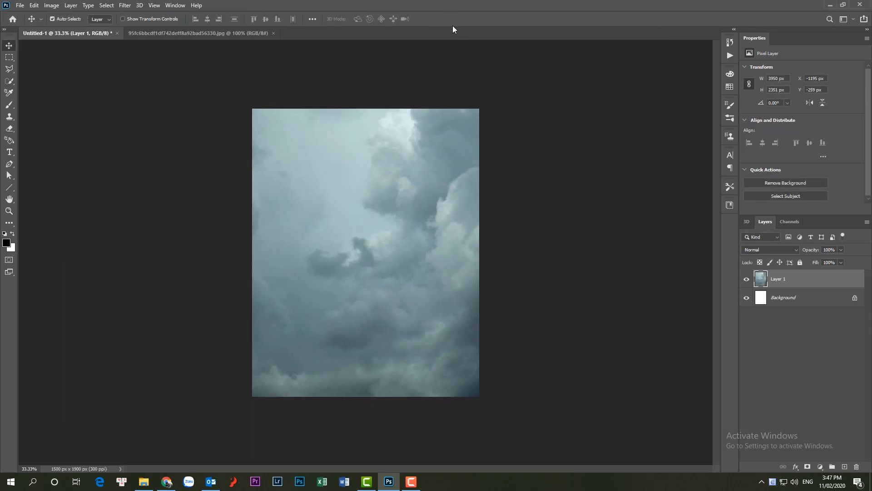
{"action": "left_click", "coordinate": [271, 33]}
{"action": "left_click", "coordinate": [274, 32]}
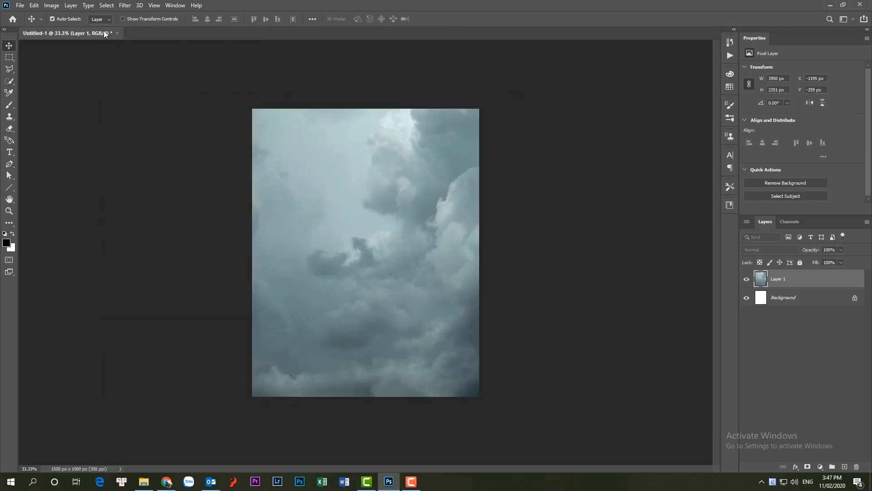
Step: Place the photo of the reading woman, 753e0f12627c39f43419cfcd0a2a0880, as an embedded object in the document
{"action": "left_click", "coordinate": [25, 5]}
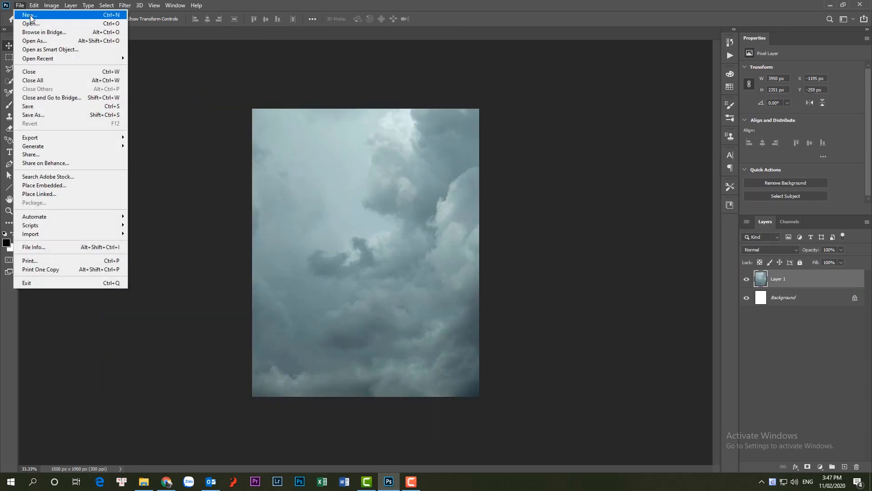
{"action": "left_click", "coordinate": [45, 185]}
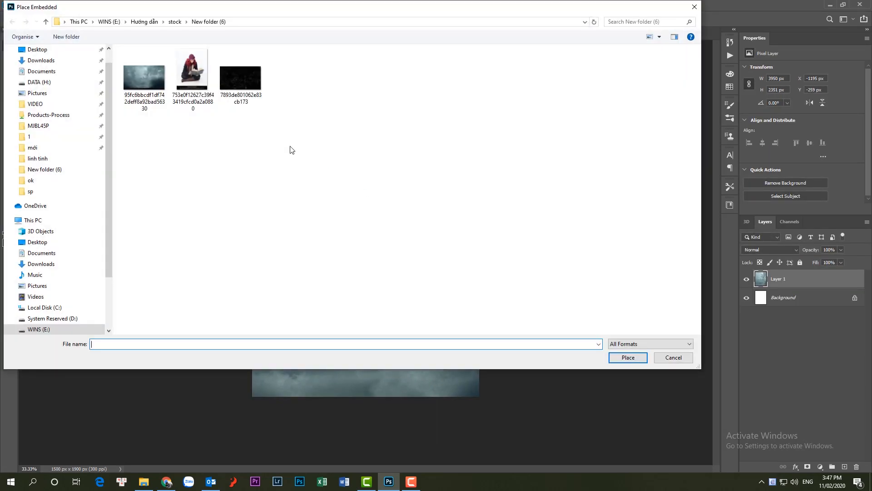
{"action": "left_click", "coordinate": [200, 74]}
{"action": "left_click", "coordinate": [629, 358]}
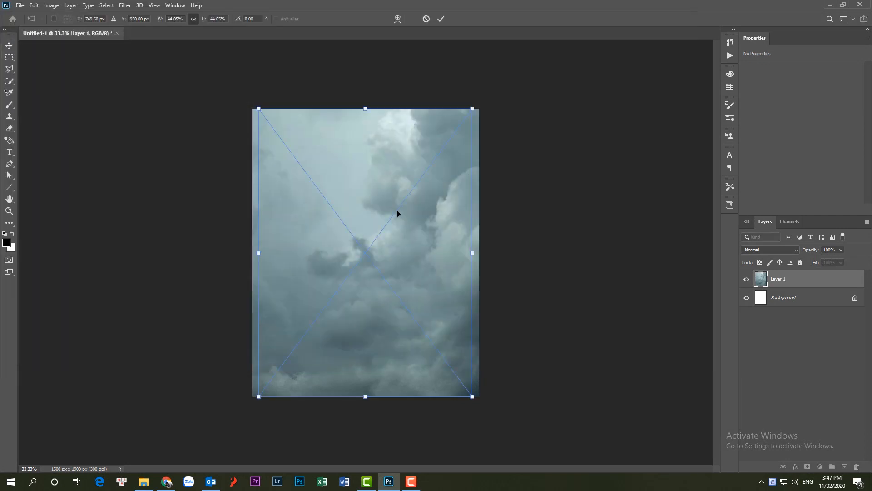
Step: Scale the placed photo to about 51.4% and position it so it covers the whole canvas with the woman centred
{"action": "left_click_drag", "start_coordinate": [472, 109], "coordinate": [486, 90]}
{"action": "left_click_drag", "start_coordinate": [452, 164], "coordinate": [446, 179]}
{"action": "mouse_move", "coordinate": [486, 101]}
{"action": "left_mouse_down"}
{"action": "mouse_move", "coordinate": [475, 116]}
{"action": "mouse_move", "coordinate": [489, 93]}
{"action": "left_mouse_up"}
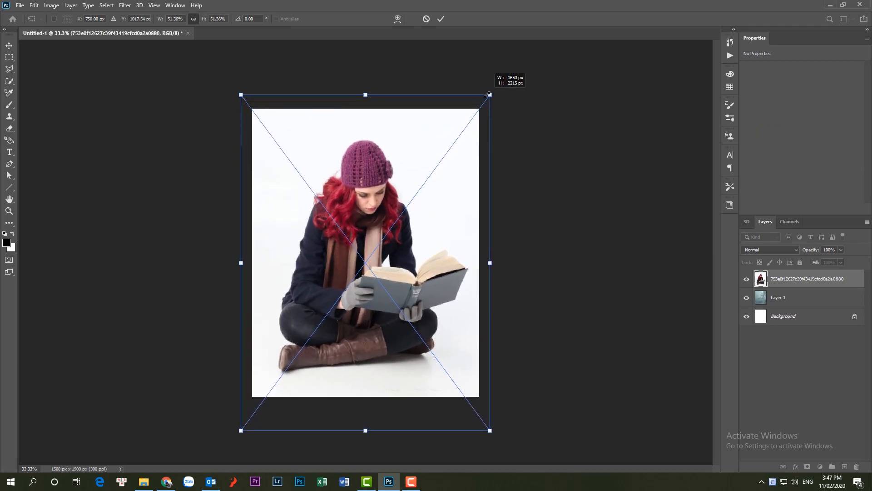
{"action": "left_click_drag", "start_coordinate": [444, 166], "coordinate": [437, 161]}
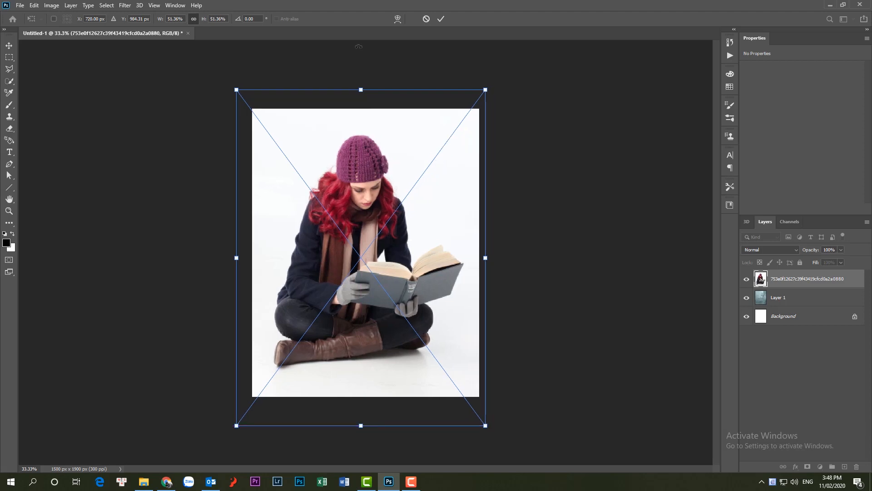
{"action": "left_click", "coordinate": [441, 20]}
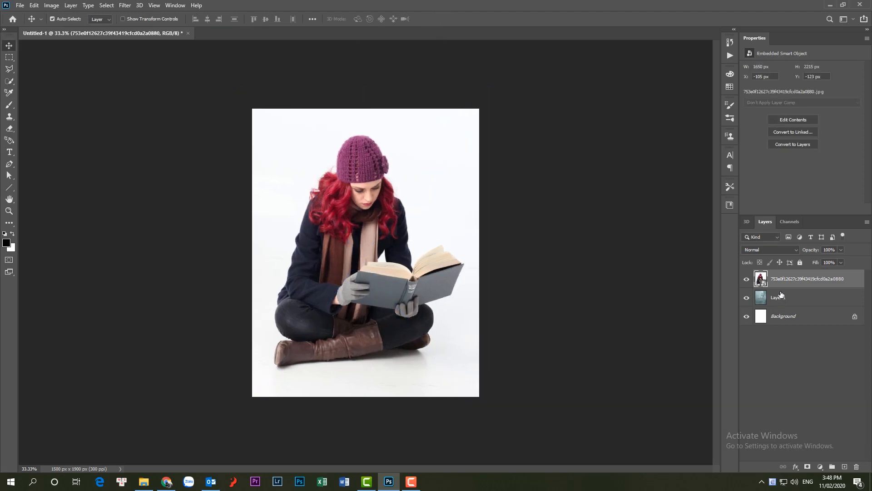
Step: Select the woman, from hat to boots, together with her book using the Quick Selection tool
{"action": "left_click", "coordinate": [9, 80]}
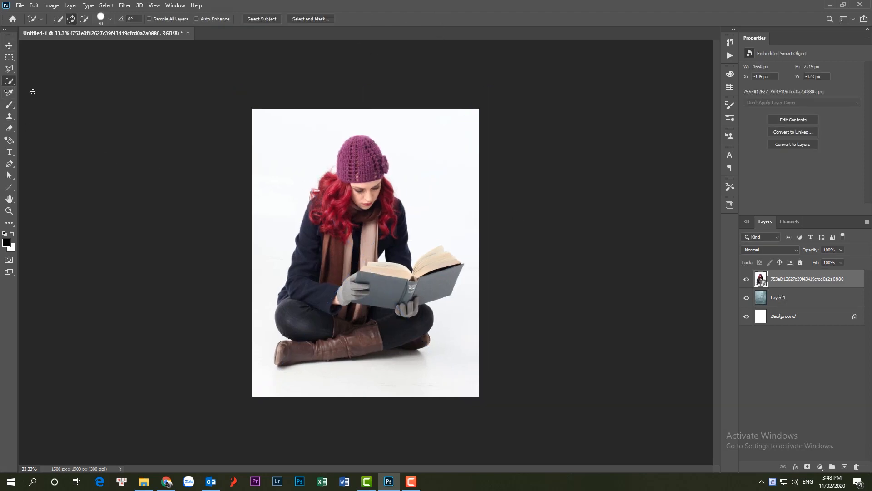
{"action": "left_click_drag", "start_coordinate": [357, 164], "coordinate": [351, 153]}
{"action": "mouse_move", "coordinate": [304, 265]}
{"action": "left_mouse_down"}
{"action": "mouse_move", "coordinate": [292, 318]}
{"action": "mouse_move", "coordinate": [305, 330]}
{"action": "mouse_move", "coordinate": [345, 300]}
{"action": "mouse_move", "coordinate": [370, 303]}
{"action": "mouse_move", "coordinate": [426, 281]}
{"action": "mouse_move", "coordinate": [434, 259]}
{"action": "mouse_move", "coordinate": [401, 278]}
{"action": "mouse_move", "coordinate": [384, 270]}
{"action": "mouse_move", "coordinate": [388, 224]}
{"action": "mouse_move", "coordinate": [344, 334]}
{"action": "left_mouse_up"}
{"action": "left_click_drag", "start_coordinate": [298, 355], "coordinate": [371, 340]}
Step: Extend the selection at the outer upper corner of the book's raised pages
{"action": "key", "text": "z"}
{"action": "left_click_drag", "start_coordinate": [367, 254], "coordinate": [483, 296]}
{"action": "key", "text": "w"}
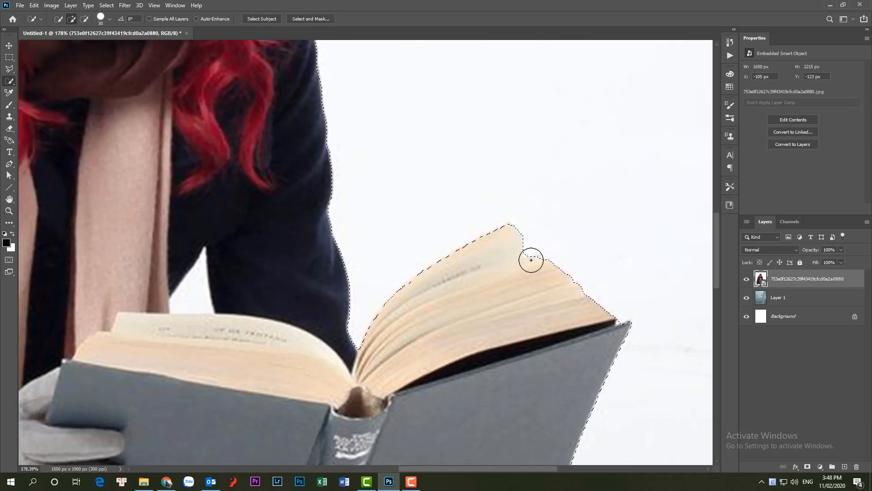
{"action": "left_click", "coordinate": [532, 259]}
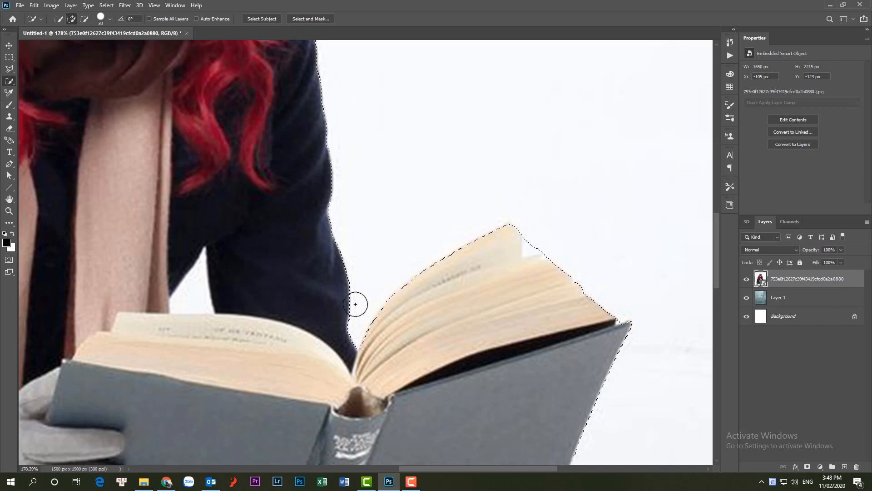
Step: Examine the selection outline around the hat, hair, coat, legs and boots
{"action": "left_click_drag", "start_coordinate": [458, 310], "coordinate": [684, 395]}
{"action": "left_click_drag", "start_coordinate": [350, 178], "coordinate": [420, 358]}
{"action": "left_click_drag", "start_coordinate": [384, 212], "coordinate": [368, 335]}
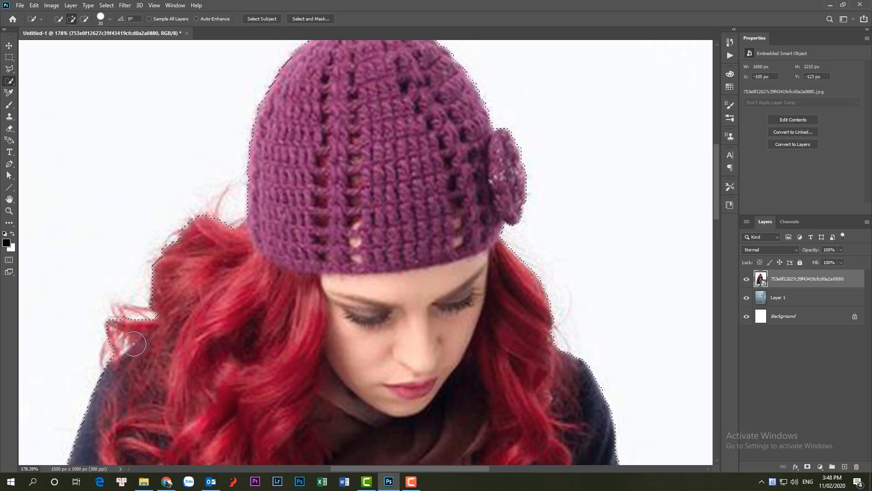
{"action": "left_click_drag", "start_coordinate": [254, 409], "coordinate": [397, 113]}
{"action": "left_click_drag", "start_coordinate": [287, 399], "coordinate": [344, 150]}
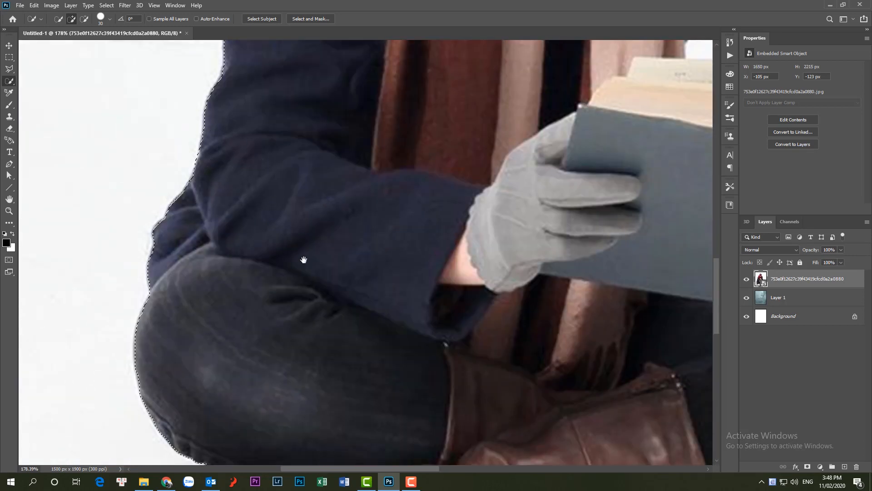
{"action": "left_click_drag", "start_coordinate": [310, 369], "coordinate": [228, 224]}
{"action": "key", "text": "ctrl+minus"}
{"action": "key", "text": "ctrl+minus"}
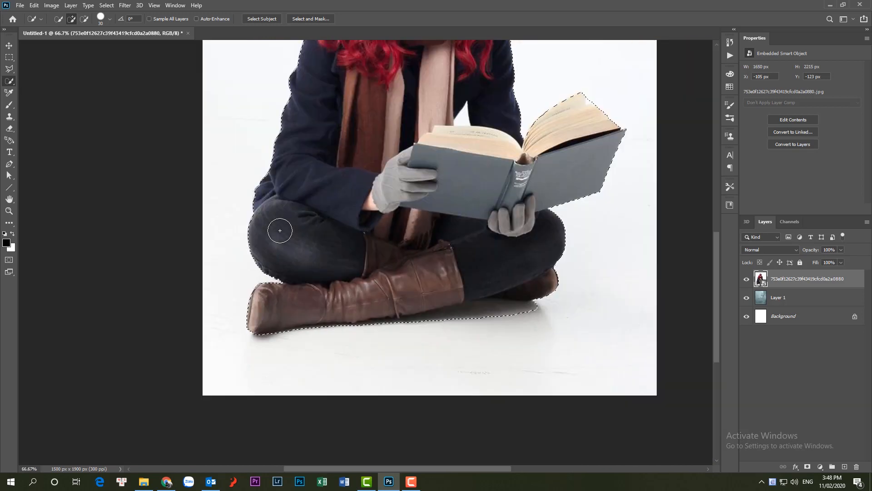
{"action": "key", "text": "ctrl+minus"}
{"action": "left_click_drag", "start_coordinate": [390, 172], "coordinate": [387, 236]}
{"action": "key", "text": "ctrl+minus"}
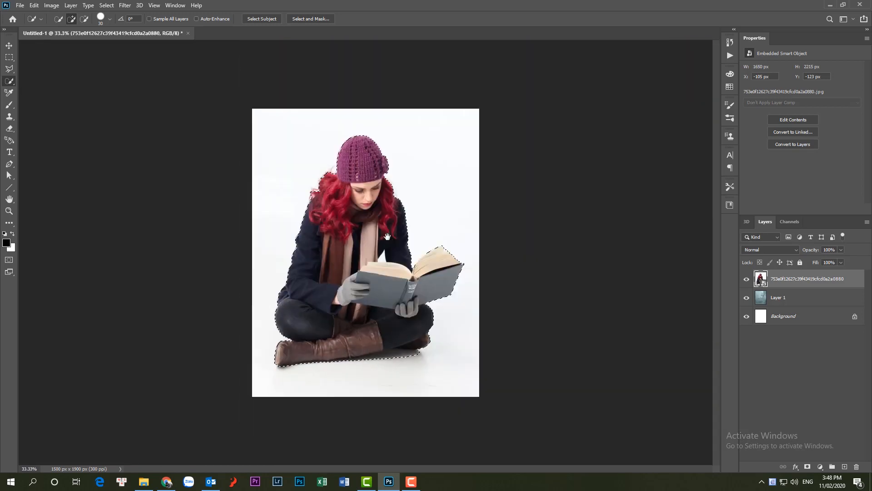
Step: Mask the photo layer with the selection and open that mask in Select and Mask for refining around the hair
{"action": "left_click", "coordinate": [807, 466]}
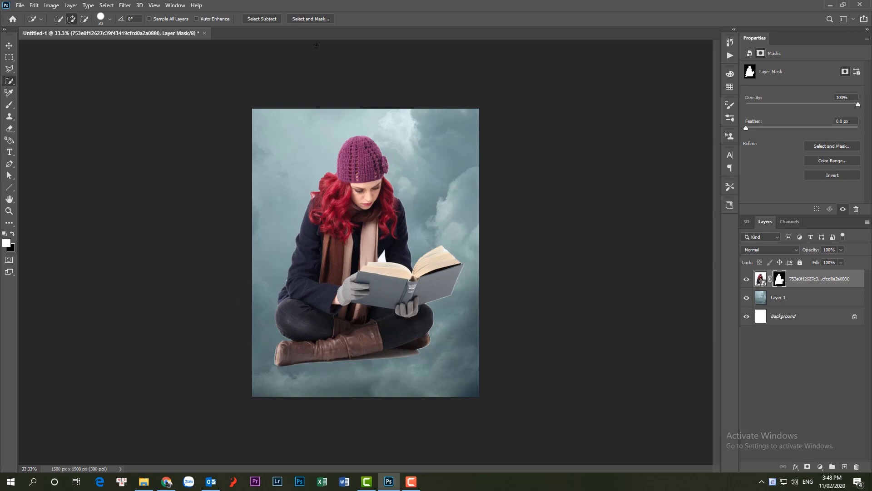
{"action": "right_click", "coordinate": [781, 281]}
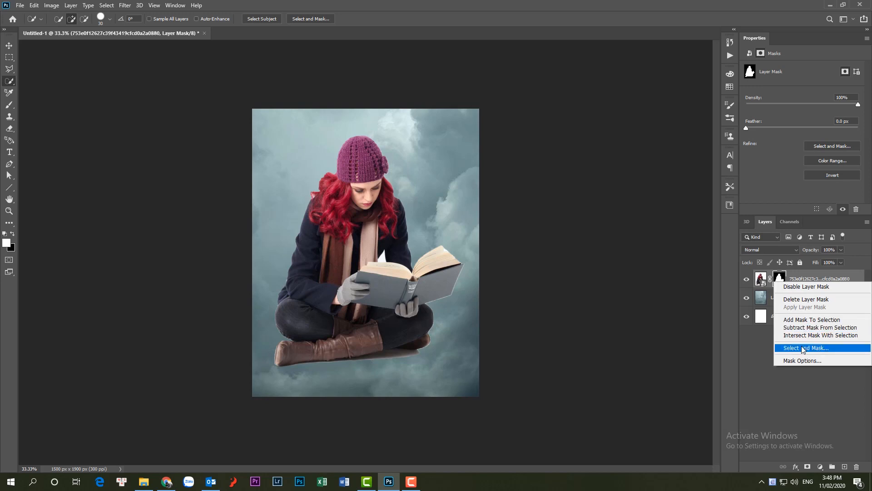
{"action": "left_click", "coordinate": [781, 352]}
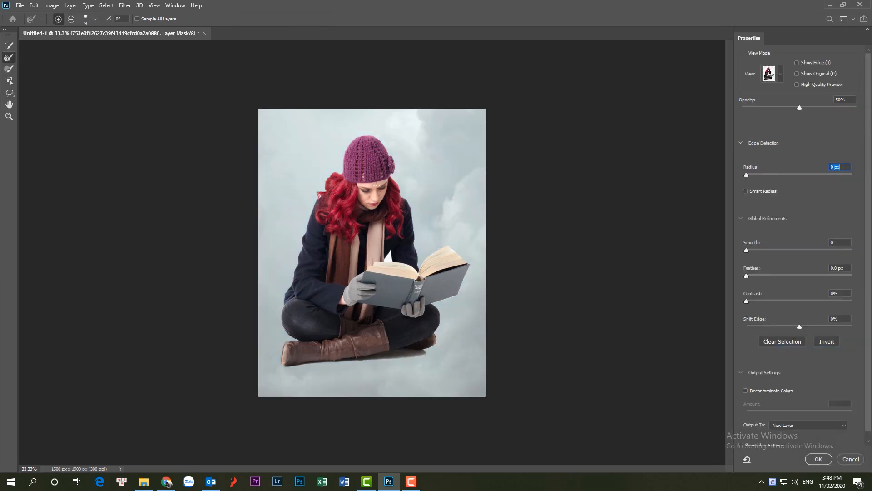
{"action": "key", "text": "z"}
{"action": "left_click_drag", "start_coordinate": [334, 175], "coordinate": [369, 211]}
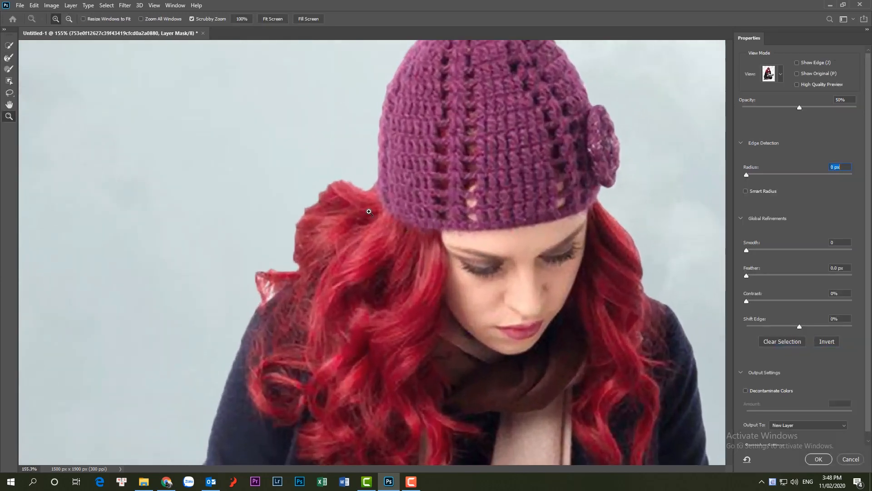
Step: Try adding the hair edge beside the hat with the Quick Selection tool, and undo the stroke
{"action": "left_click", "coordinate": [8, 46]}
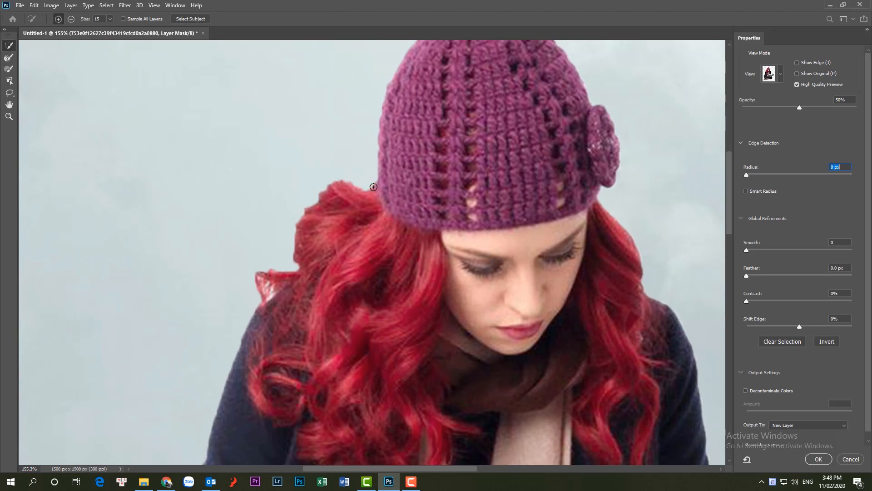
{"action": "left_click_drag", "start_coordinate": [351, 183], "coordinate": [327, 188]}
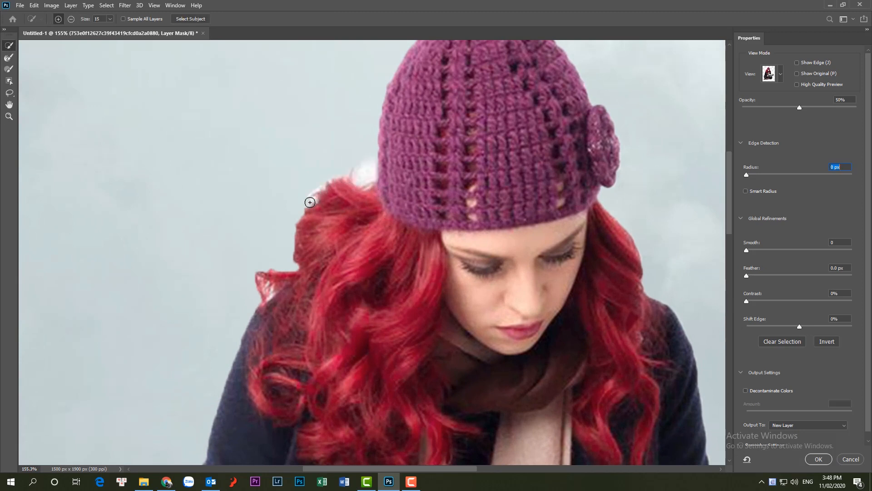
{"action": "key", "text": "ctrl+z"}
Step: Refine the hair edges with the Refine Edge Brush and output the cutout to a new layer
{"action": "left_click", "coordinate": [8, 57]}
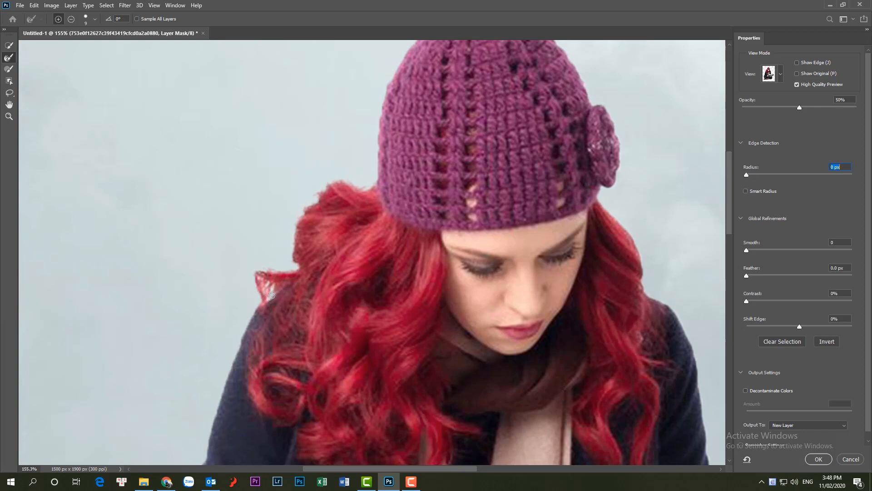
{"action": "left_click_drag", "start_coordinate": [533, 214], "coordinate": [451, 187]}
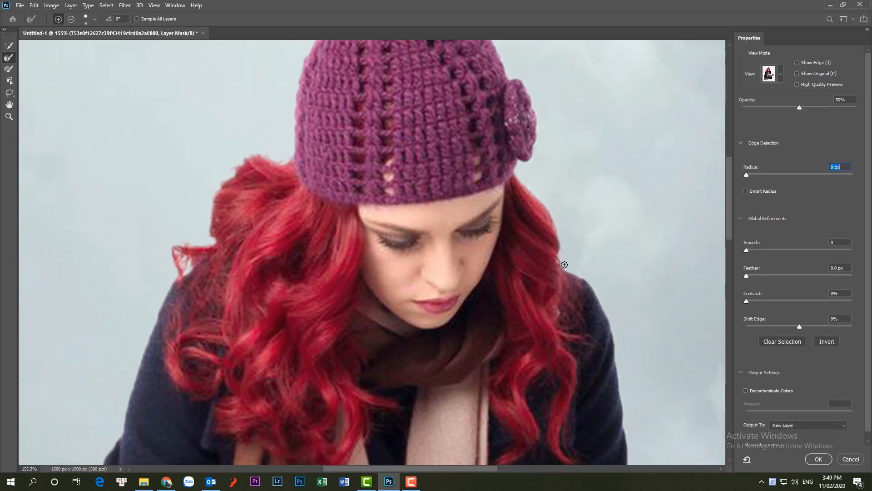
{"action": "left_click", "coordinate": [818, 459]}
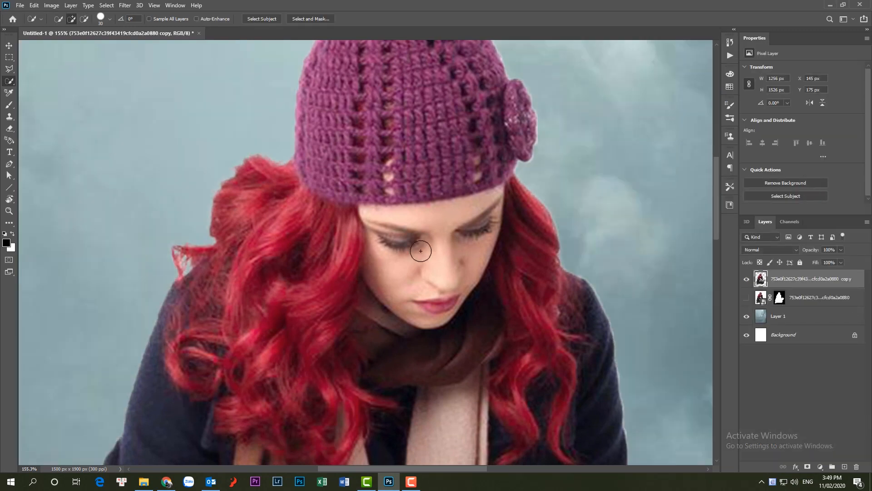
Step: Delete the hidden original photo layer with its mask, keeping the refined cutout copy
{"action": "key", "text": "ctrl+minus"}
{"action": "left_click_drag", "start_coordinate": [800, 303], "coordinate": [856, 467]}
{"action": "key", "text": "ctrl+minus"}
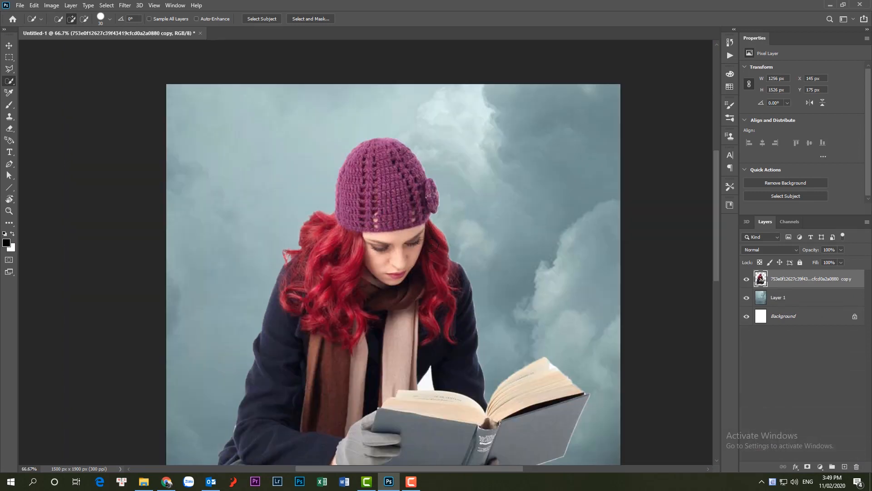
Step: Scale the woman cutout to about 1300 × 1580 px and shift it slightly lower on the canvas
{"action": "key", "text": "ctrl+minus"}
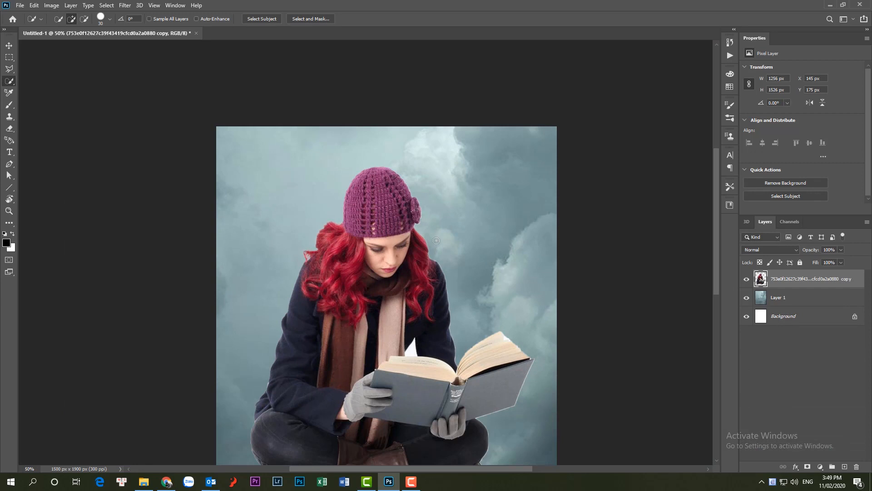
{"action": "key", "text": "ctrl+minus"}
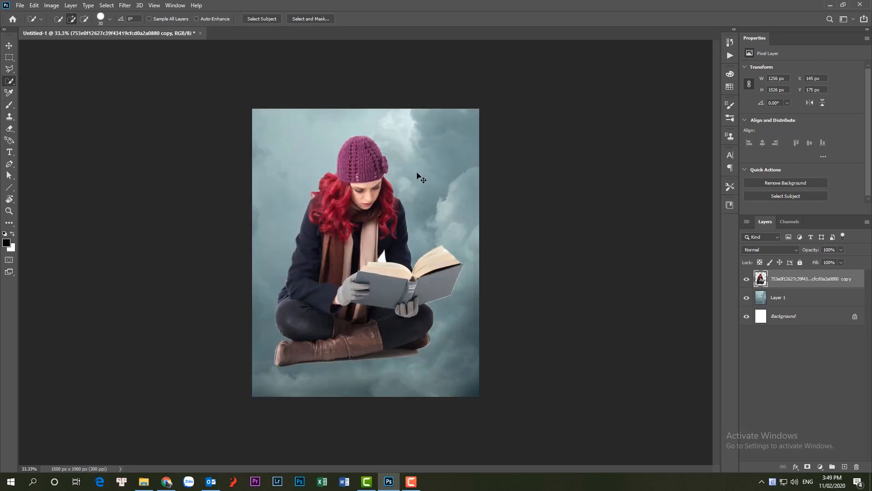
{"action": "key", "text": "ctrl+t"}
{"action": "left_click_drag", "start_coordinate": [465, 133], "coordinate": [472, 127]}
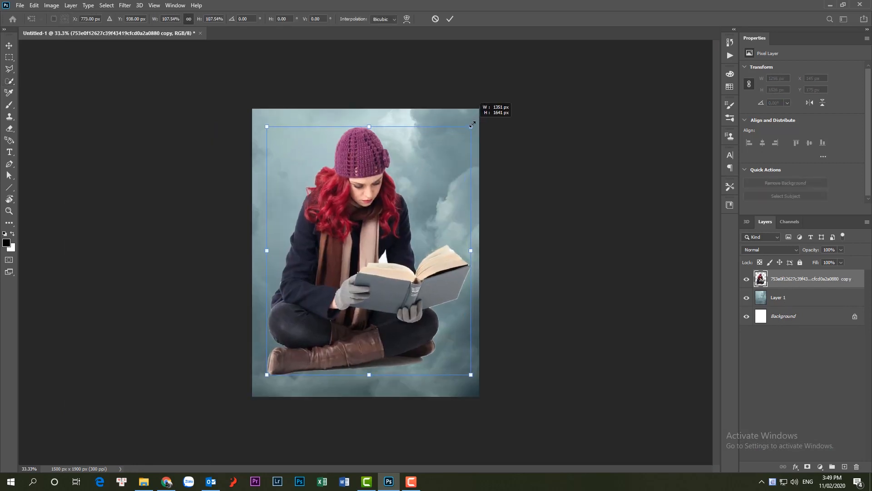
{"action": "left_click_drag", "start_coordinate": [428, 177], "coordinate": [429, 184]}
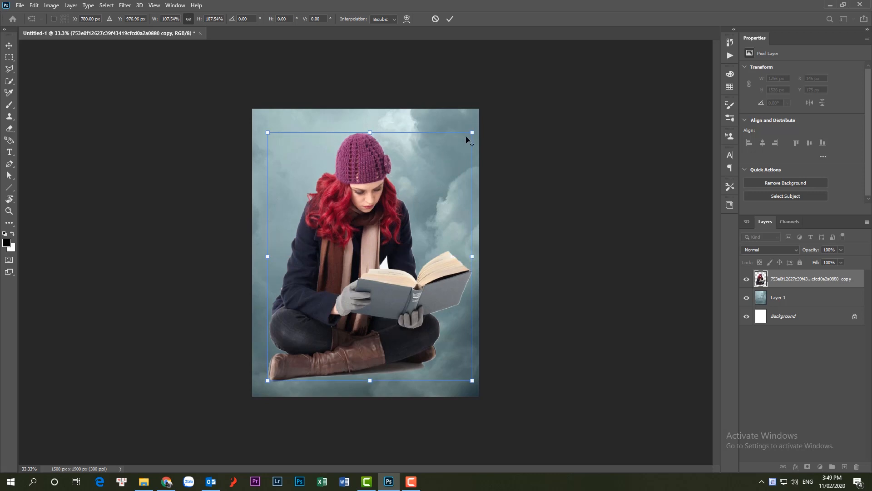
{"action": "left_click_drag", "start_coordinate": [467, 135], "coordinate": [462, 139]}
{"action": "left_click_drag", "start_coordinate": [415, 185], "coordinate": [416, 188]}
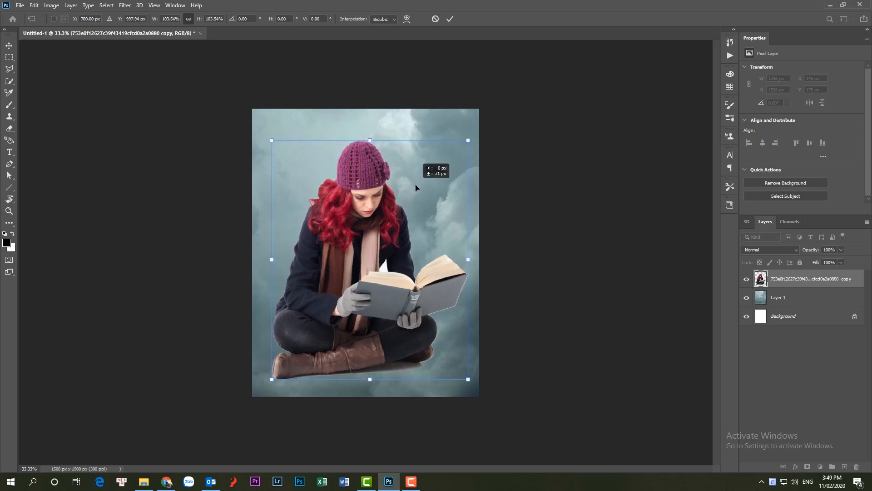
{"action": "left_click", "coordinate": [449, 21]}
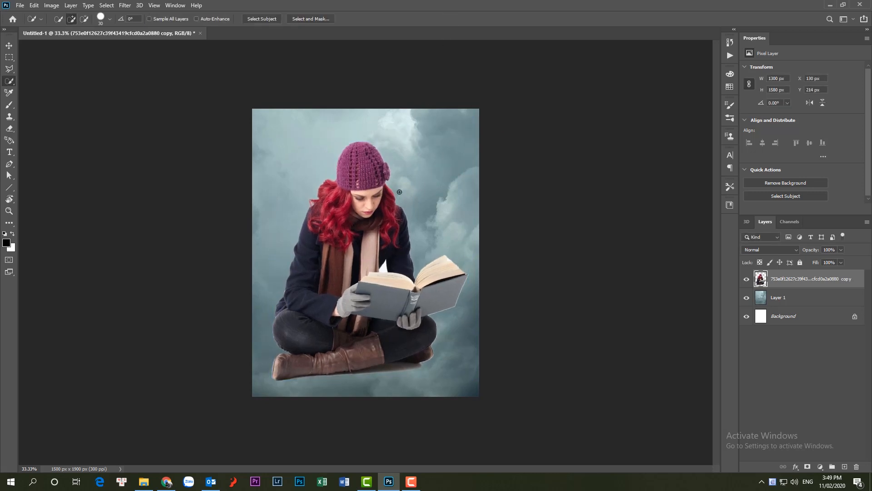
Step: Erase the light fringe along the coat's shoulder and sleeve above the open book with a 10 px eraser
{"action": "key", "text": "ctrl+space"}
{"action": "left_click_drag", "start_coordinate": [394, 215], "coordinate": [449, 264]}
{"action": "key", "text": "space"}
{"action": "left_click_drag", "start_coordinate": [452, 228], "coordinate": [421, 150]}
{"action": "key", "text": "z"}
{"action": "key", "text": "w"}
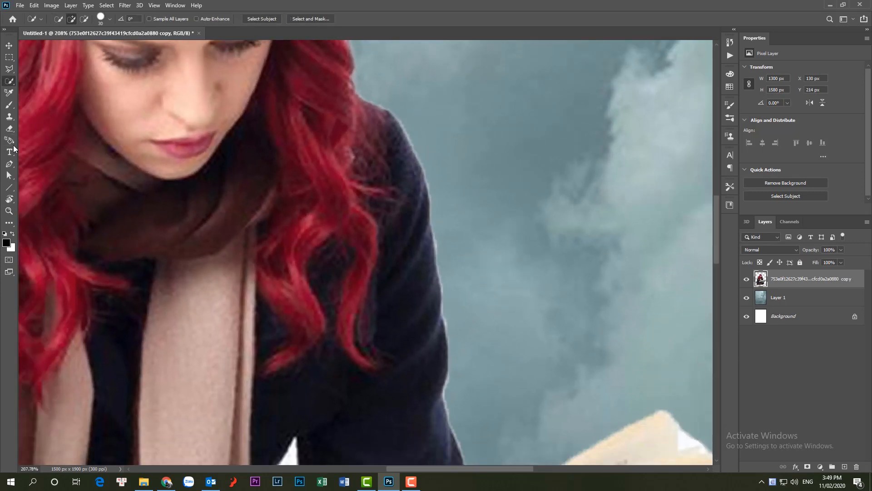
{"action": "left_click", "coordinate": [8, 130]}
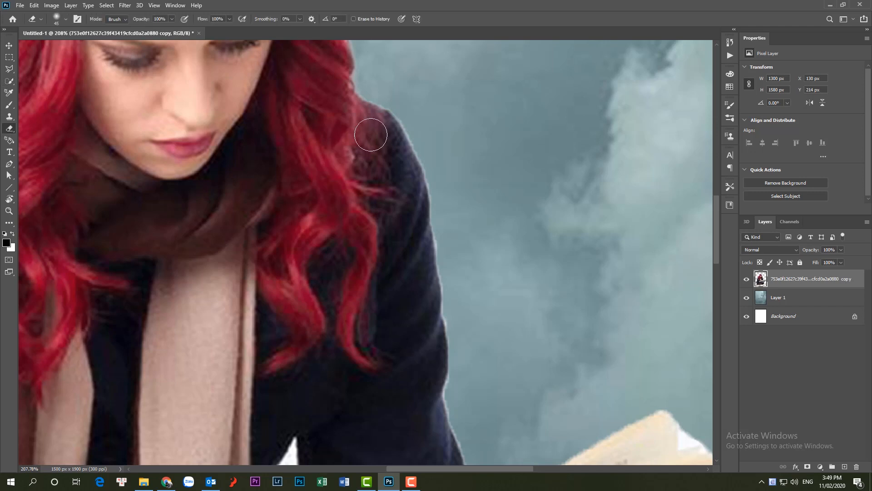
{"action": "left_click_drag", "start_coordinate": [372, 135], "coordinate": [366, 173]}
{"action": "key", "text": "bracketleft"}
{"action": "key", "text": "bracketleft"}
{"action": "key", "text": "bracketleft"}
{"action": "mouse_move", "coordinate": [365, 141]}
{"action": "left_mouse_down"}
{"action": "mouse_move", "coordinate": [398, 164]}
{"action": "mouse_move", "coordinate": [423, 229]}
{"action": "left_mouse_up"}
{"action": "left_click", "coordinate": [66, 19]}
{"action": "left_click", "coordinate": [490, 5]}
{"action": "mouse_move", "coordinate": [446, 401]}
{"action": "left_mouse_down"}
{"action": "mouse_move", "coordinate": [424, 256]}
{"action": "mouse_move", "coordinate": [439, 359]}
{"action": "left_mouse_up"}
{"action": "left_click_drag", "start_coordinate": [440, 364], "coordinate": [386, 203]}
{"action": "left_click_drag", "start_coordinate": [386, 203], "coordinate": [396, 294]}
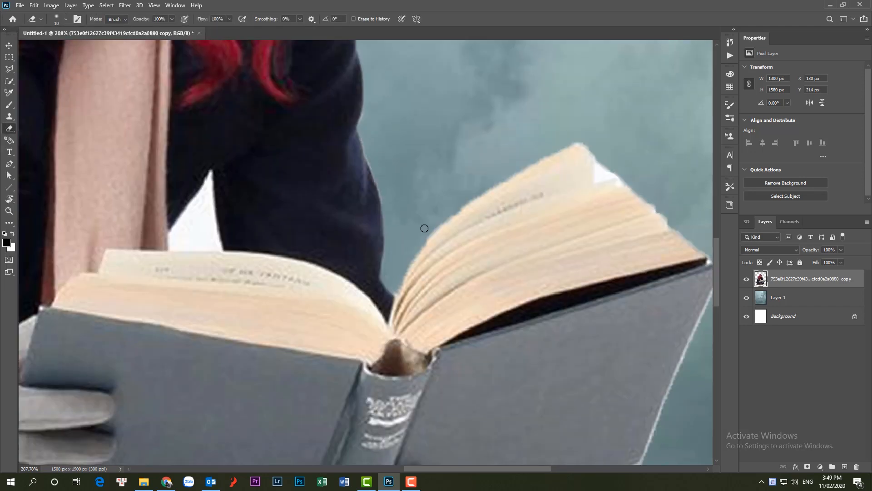
Step: Erase the white fringe around the page and cover edges of the open book
{"action": "left_click_drag", "start_coordinate": [454, 204], "coordinate": [361, 227]}
{"action": "left_click_drag", "start_coordinate": [485, 164], "coordinate": [315, 274]}
{"action": "left_click_drag", "start_coordinate": [491, 187], "coordinate": [382, 153]}
{"action": "mouse_move", "coordinate": [388, 152]}
{"action": "left_mouse_down"}
{"action": "mouse_move", "coordinate": [508, 245]}
{"action": "mouse_move", "coordinate": [412, 167]}
{"action": "left_mouse_up"}
{"action": "left_click_drag", "start_coordinate": [506, 251], "coordinate": [549, 93]}
{"action": "mouse_move", "coordinate": [563, 93]}
{"action": "left_mouse_down"}
{"action": "mouse_move", "coordinate": [312, 342]}
{"action": "mouse_move", "coordinate": [332, 166]}
{"action": "left_mouse_up"}
{"action": "mouse_move", "coordinate": [389, 222]}
{"action": "left_mouse_down"}
{"action": "mouse_move", "coordinate": [349, 347]}
{"action": "mouse_move", "coordinate": [440, 201]}
{"action": "left_mouse_up"}
Step: Erase the leftover dark floor shadow beneath the crossed boots, using a larger eraser for the wide areas
{"action": "mouse_move", "coordinate": [354, 299]}
{"action": "left_mouse_down"}
{"action": "mouse_move", "coordinate": [442, 233]}
{"action": "mouse_move", "coordinate": [135, 297]}
{"action": "left_mouse_up"}
{"action": "left_click_drag", "start_coordinate": [65, 318], "coordinate": [335, 268]}
{"action": "left_click_drag", "start_coordinate": [404, 248], "coordinate": [205, 295]}
{"action": "left_click_drag", "start_coordinate": [204, 295], "coordinate": [564, 276]}
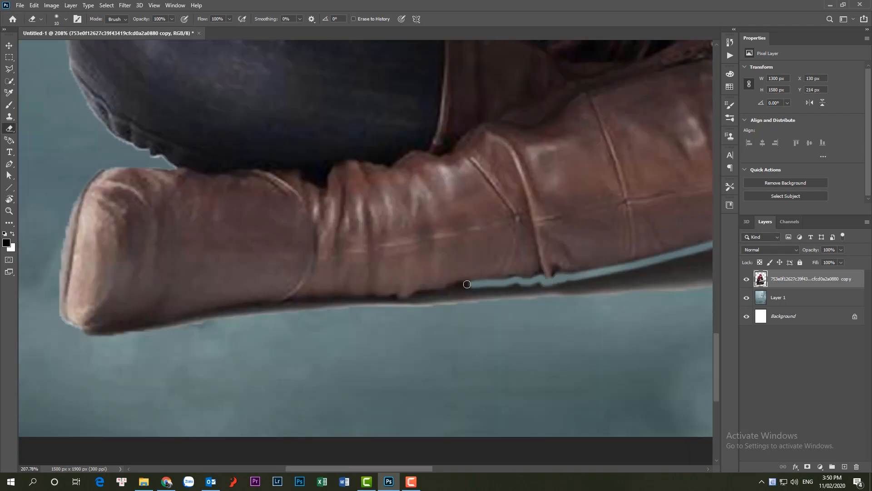
{"action": "left_click_drag", "start_coordinate": [465, 284], "coordinate": [341, 298]}
{"action": "left_click_drag", "start_coordinate": [340, 297], "coordinate": [522, 253]}
{"action": "left_click_drag", "start_coordinate": [347, 282], "coordinate": [267, 290]}
{"action": "left_click_drag", "start_coordinate": [545, 255], "coordinate": [387, 268]}
{"action": "key", "text": "bracketright"}
{"action": "key", "text": "bracketright"}
{"action": "key", "text": "bracketright"}
{"action": "left_click_drag", "start_coordinate": [514, 265], "coordinate": [126, 293]}
{"action": "left_click_drag", "start_coordinate": [444, 281], "coordinate": [291, 281]}
{"action": "mouse_move", "coordinate": [627, 243]}
{"action": "left_mouse_down"}
{"action": "mouse_move", "coordinate": [390, 236]}
{"action": "mouse_move", "coordinate": [471, 224]}
{"action": "left_mouse_up"}
Step: Erase the remaining light fringe around the front boot, the knee and the coat sleeve above it with the 10 px eraser
{"action": "key", "text": "bracketleft"}
{"action": "key", "text": "bracketleft"}
{"action": "key", "text": "bracketleft"}
{"action": "left_click_drag", "start_coordinate": [64, 255], "coordinate": [681, 271]}
{"action": "mouse_move", "coordinate": [341, 318]}
{"action": "left_mouse_down"}
{"action": "mouse_move", "coordinate": [346, 220]}
{"action": "mouse_move", "coordinate": [337, 329]}
{"action": "left_mouse_up"}
{"action": "mouse_move", "coordinate": [436, 278]}
{"action": "left_mouse_down"}
{"action": "mouse_move", "coordinate": [355, 246]}
{"action": "mouse_move", "coordinate": [359, 355]}
{"action": "left_mouse_up"}
{"action": "left_click_drag", "start_coordinate": [336, 216], "coordinate": [337, 283]}
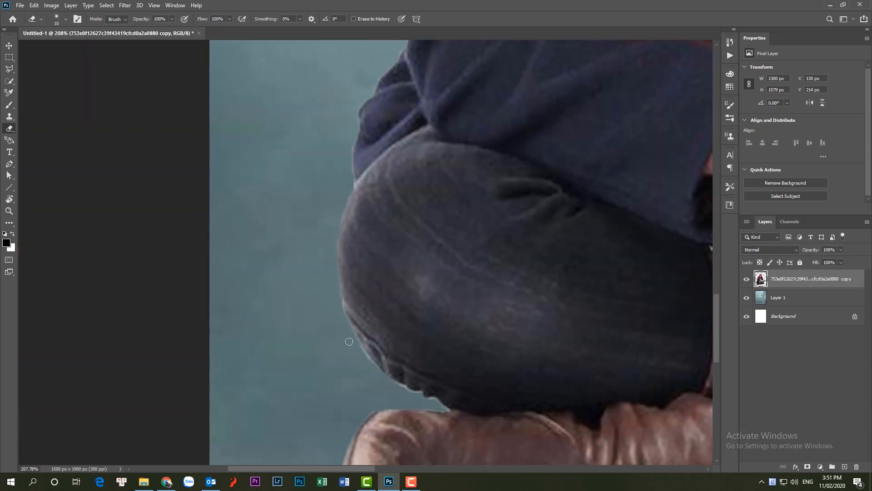
{"action": "left_click_drag", "start_coordinate": [350, 342], "coordinate": [442, 407]}
{"action": "left_click_drag", "start_coordinate": [366, 97], "coordinate": [347, 268]}
{"action": "left_click_drag", "start_coordinate": [436, 132], "coordinate": [254, 400]}
{"action": "left_click_drag", "start_coordinate": [536, 386], "coordinate": [363, 136]}
Step: Try selecting the white gap between the scarf and sleeve with the Magic Wand, and drop the selection
{"action": "scroll", "coordinate": [436, 219], "scroll_direction": "up", "scroll_amount": 5}
{"action": "key", "text": "v"}
{"action": "key", "text": "shift+w"}
{"action": "left_click", "coordinate": [437, 219]}
{"action": "key", "text": "ctrl+minus"}
{"action": "key", "text": "ctrl+minus"}
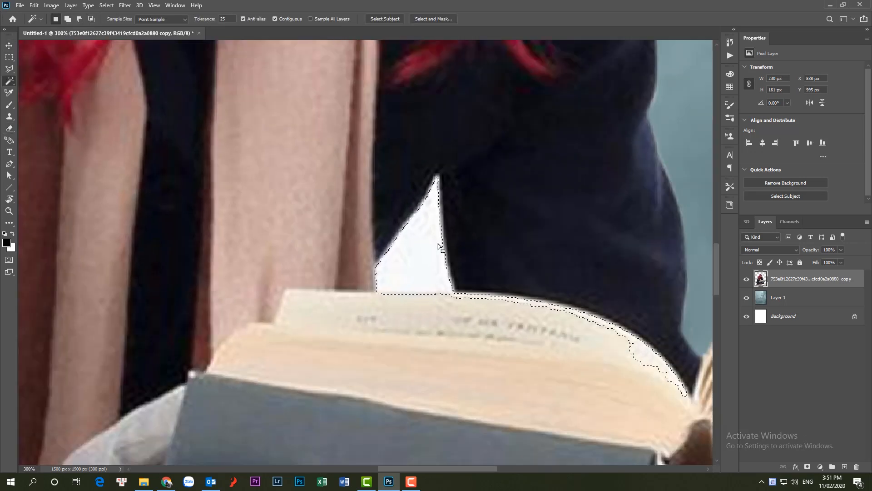
{"action": "key", "text": "ctrl+d"}
Step: Outline the white gap between scarf, sleeve and book with the Pen tool and delete its contents from the cutout
{"action": "key", "text": "p"}
{"action": "left_click", "coordinate": [424, 278]}
{"action": "left_click", "coordinate": [373, 277]}
{"action": "key", "text": "ctrl+Return"}
{"action": "key", "text": "Delete"}
{"action": "key", "text": "ctrl+d"}
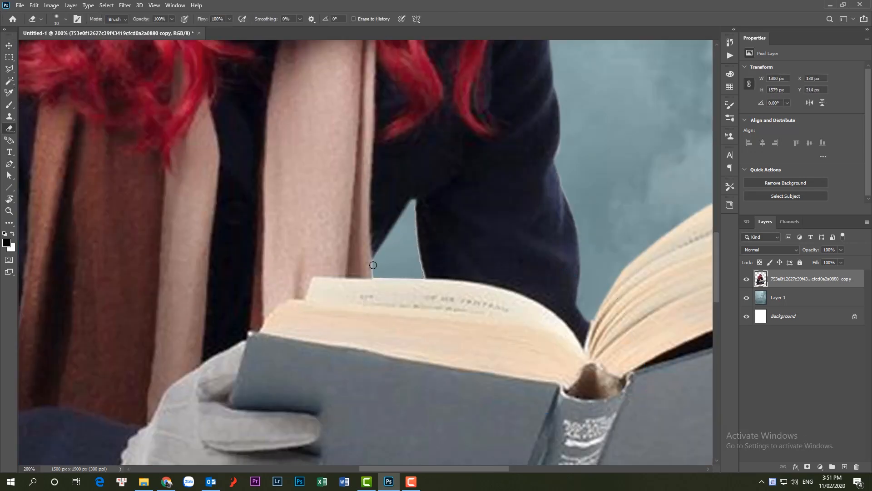
{"action": "key", "text": "ctrl+0"}
{"action": "key", "text": "v"}
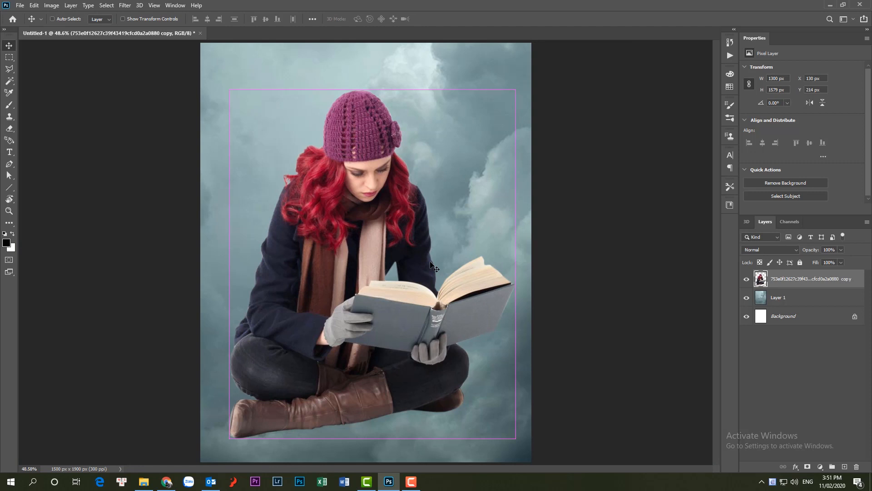
{"action": "key", "text": "ctrl+minus"}
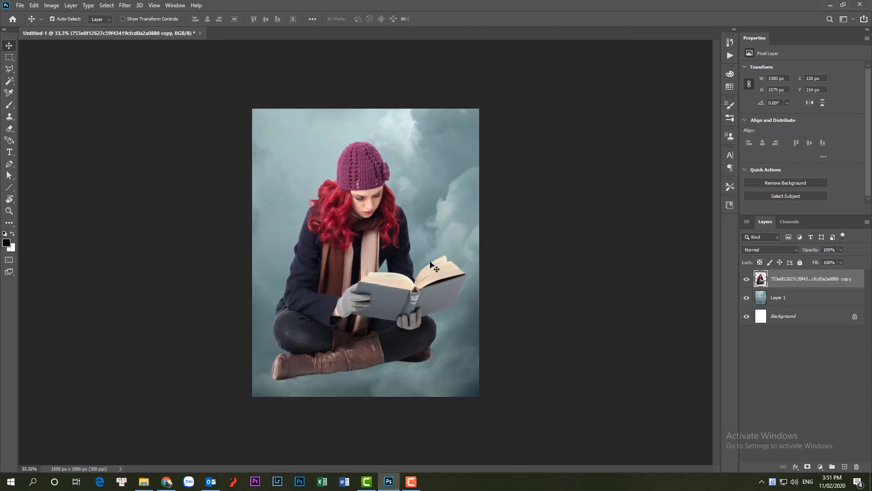
Step: Add a new layer beneath the woman cutout and paint a soft black shadow under her with a 500 px brush
{"action": "left_click", "coordinate": [846, 466]}
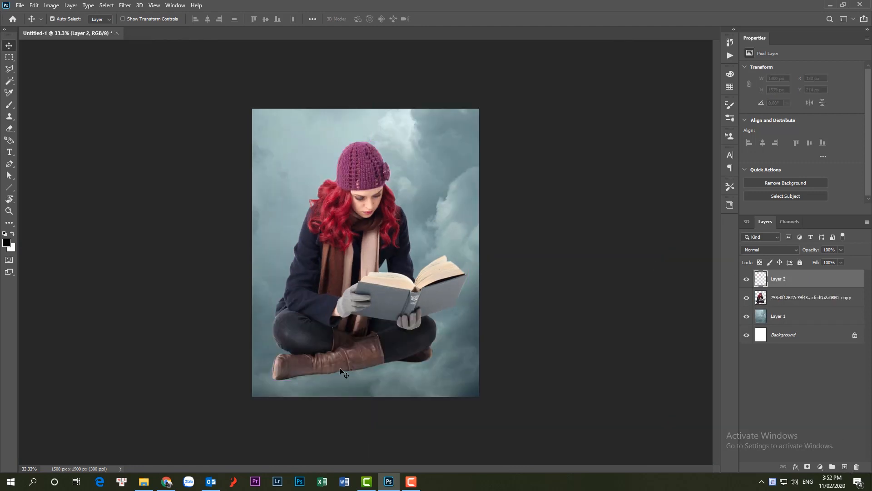
{"action": "left_click", "coordinate": [12, 106]}
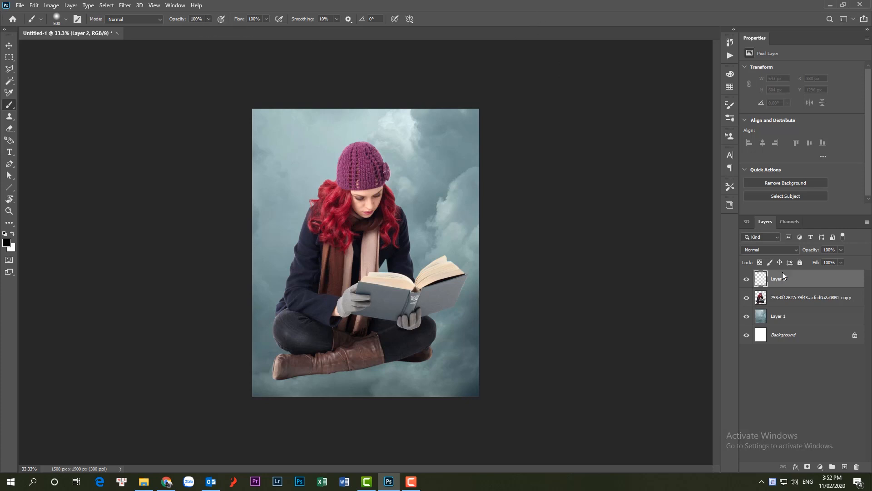
{"action": "left_click_drag", "start_coordinate": [802, 281], "coordinate": [802, 298]}
{"action": "mouse_move", "coordinate": [370, 370]}
{"action": "left_mouse_down"}
{"action": "mouse_move", "coordinate": [356, 355]}
{"action": "mouse_move", "coordinate": [369, 348]}
{"action": "mouse_move", "coordinate": [542, 333]}
{"action": "left_mouse_up"}
Step: Transform the painted shadow to 288.21% width at 100% height, rotated -1.13°, and position it beneath the woman
{"action": "key", "text": "ctrl+t"}
{"action": "left_click_drag", "start_coordinate": [390, 348], "coordinate": [391, 347]}
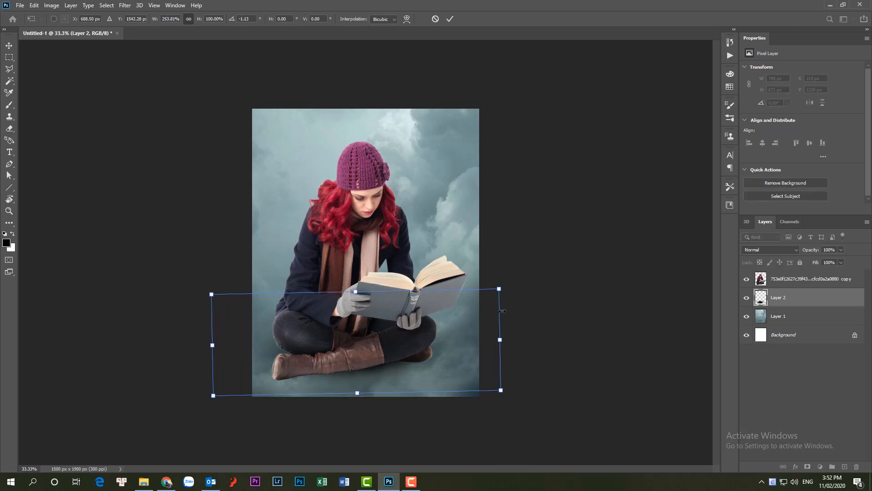
{"action": "left_click_drag", "start_coordinate": [500, 340], "coordinate": [514, 339]}
{"action": "left_click_drag", "start_coordinate": [437, 320], "coordinate": [437, 321]}
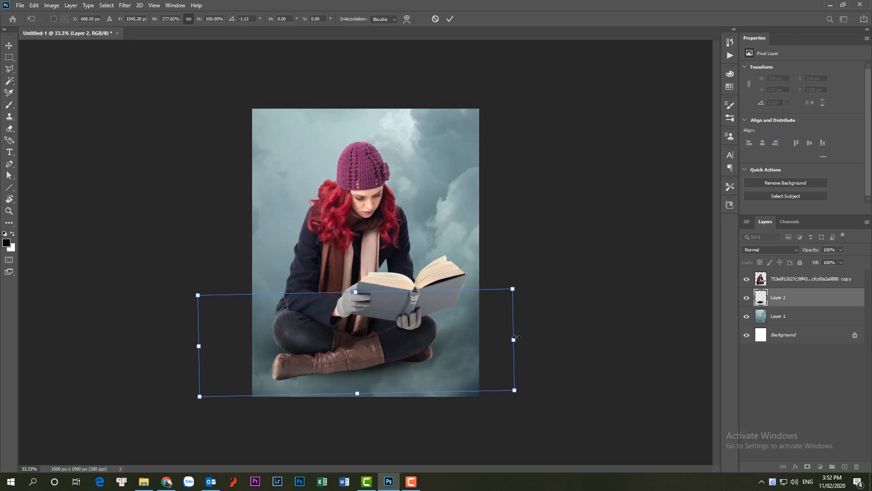
{"action": "left_click_drag", "start_coordinate": [515, 338], "coordinate": [520, 340]}
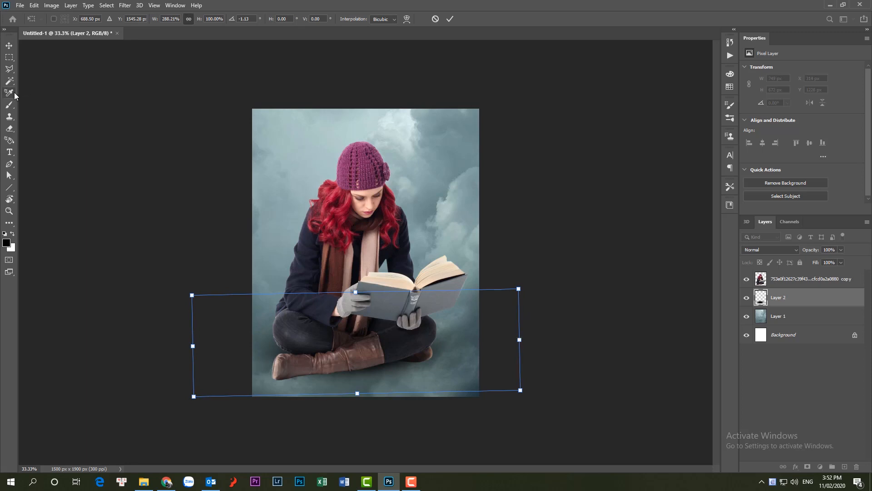
{"action": "left_click", "coordinate": [450, 19]}
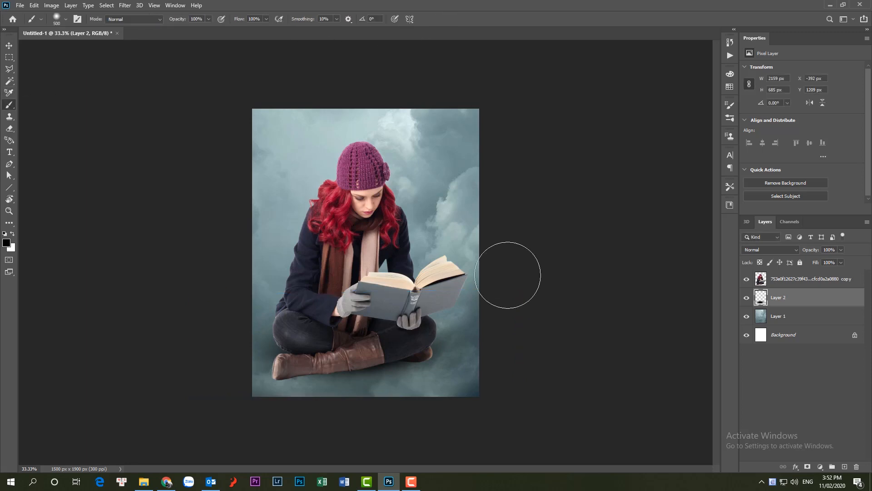
Step: Try erasing the outer ends of the shadow with a 400 px soft eraser, and undo the strokes
{"action": "left_click", "coordinate": [9, 130]}
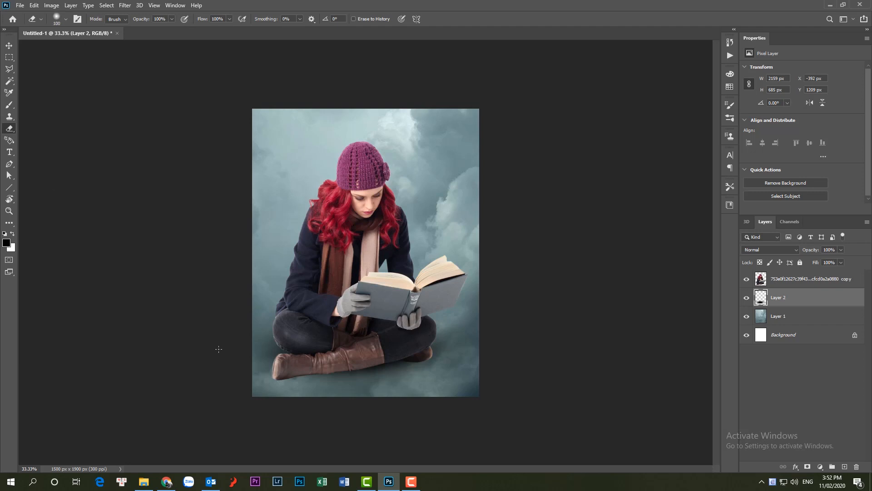
{"action": "key", "text": "bracketright"}
{"action": "key", "text": "bracketright"}
{"action": "mouse_move", "coordinate": [498, 364]}
{"action": "left_mouse_down"}
{"action": "mouse_move", "coordinate": [486, 317]}
{"action": "mouse_move", "coordinate": [490, 354]}
{"action": "mouse_move", "coordinate": [444, 400]}
{"action": "left_mouse_up"}
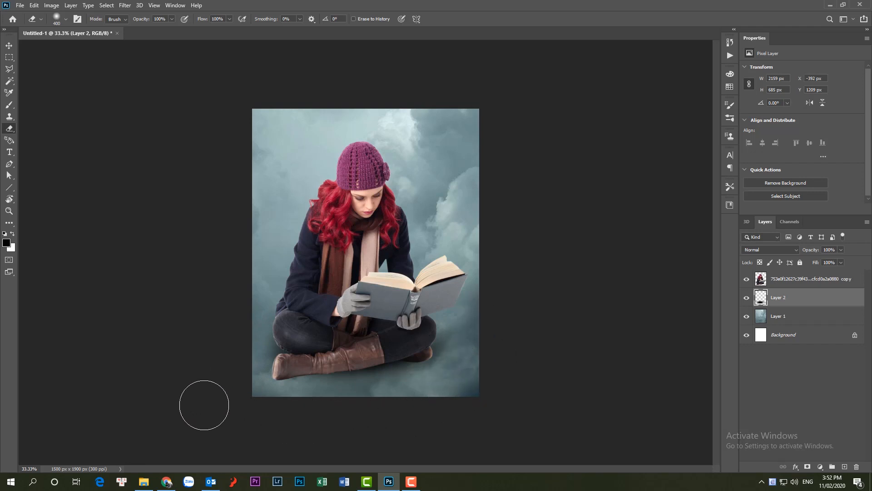
{"action": "left_click_drag", "start_coordinate": [269, 323], "coordinate": [240, 345]}
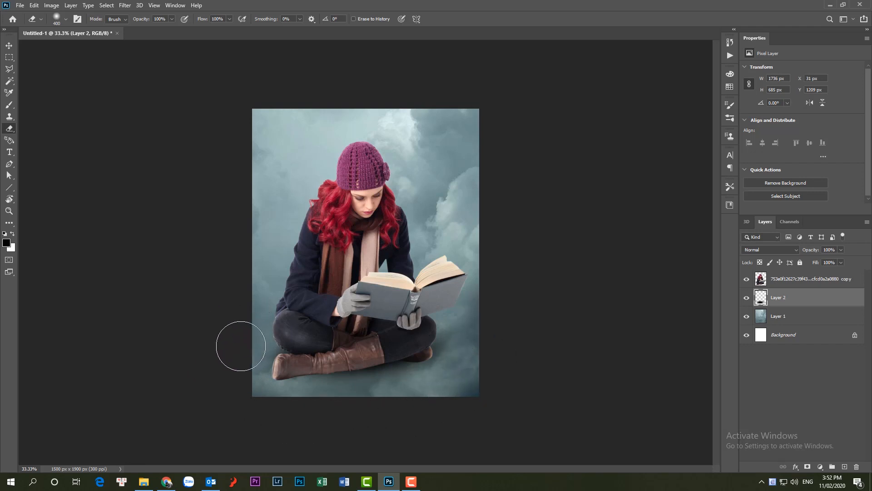
{"action": "key", "text": "ctrl+z"}
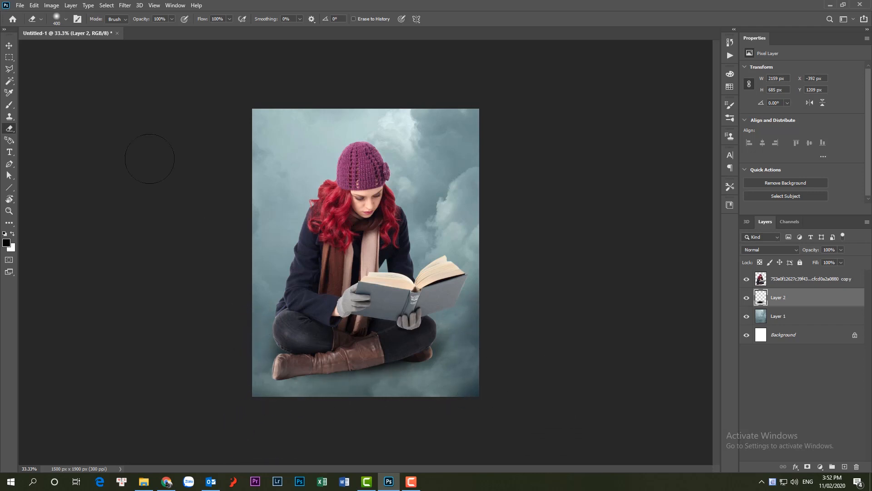
Step: Add a Brightness/Contrast adjustment directly above the sky layer with brightness -60 and contrast 33
{"action": "left_click", "coordinate": [9, 45]}
{"action": "key", "text": "ctrl+equal"}
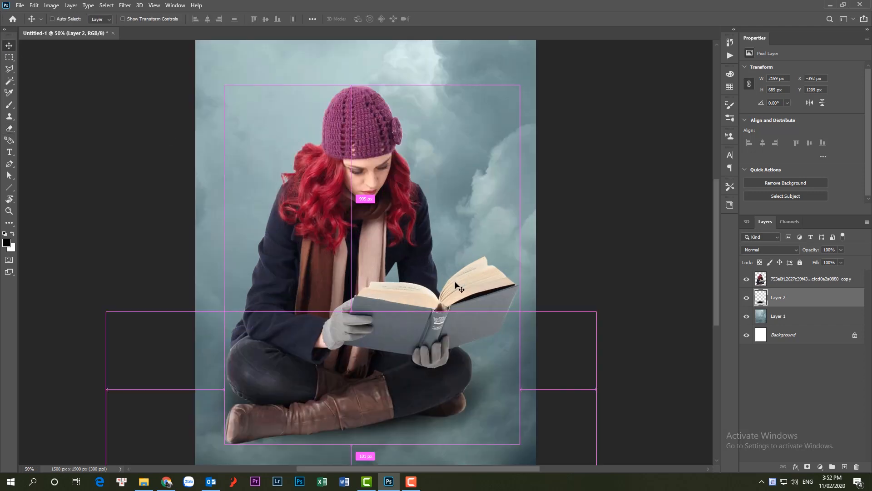
{"action": "key", "text": "ctrl+0"}
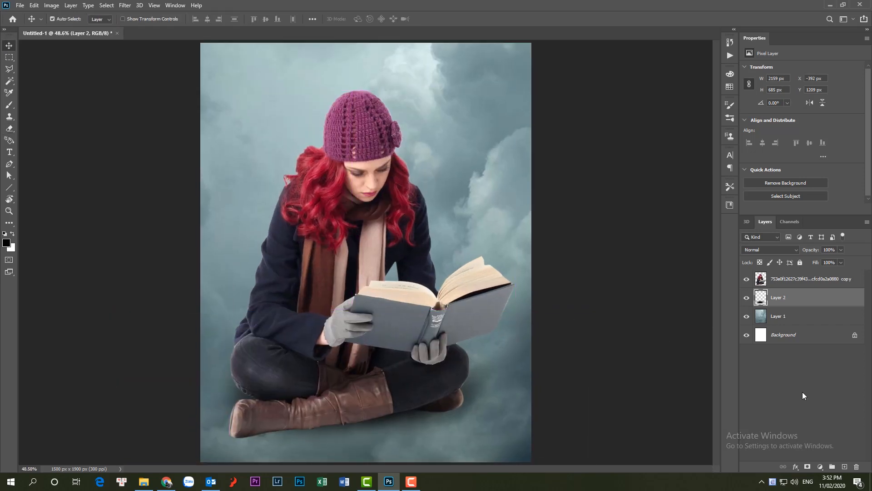
{"action": "key", "text": "ctrl+minus"}
{"action": "left_click", "coordinate": [811, 280]}
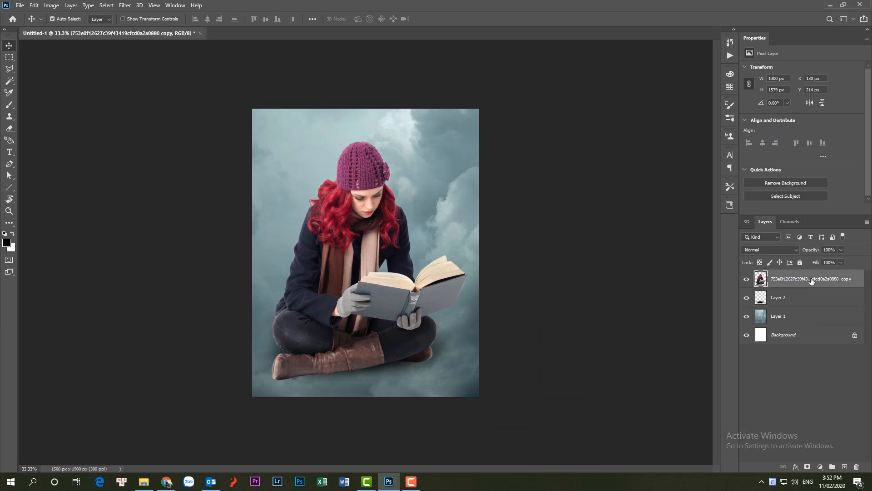
{"action": "left_click", "coordinate": [800, 320]}
{"action": "left_click", "coordinate": [820, 467]}
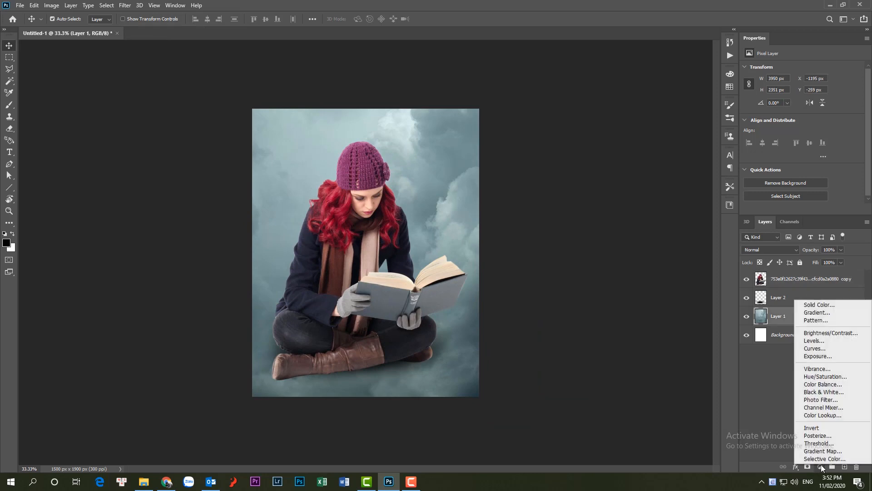
{"action": "left_click", "coordinate": [822, 333]}
{"action": "left_click_drag", "start_coordinate": [792, 96], "coordinate": [783, 93]}
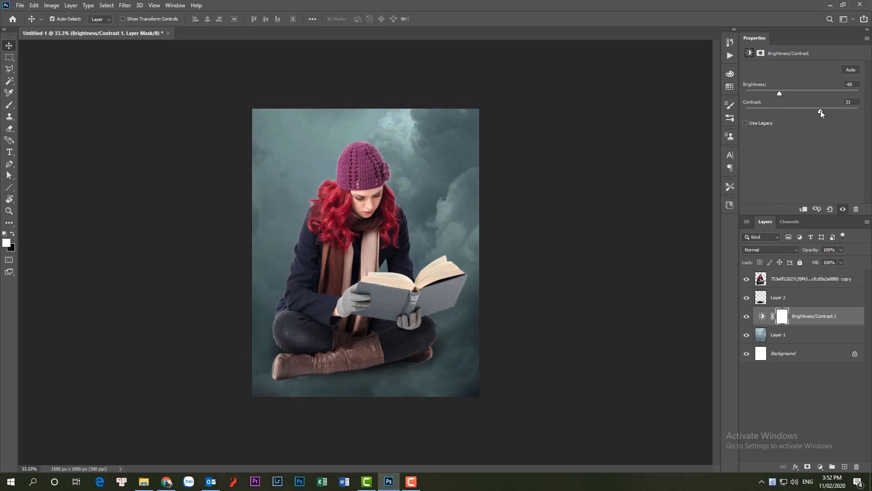
Step: Apply a Gaussian Blur with a 7 px radius to the cloudy sky layer
{"action": "left_click", "coordinate": [791, 358]}
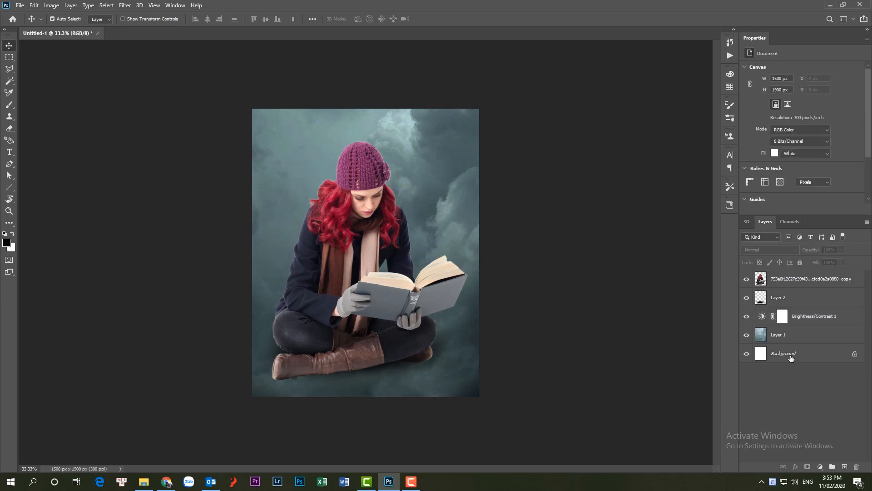
{"action": "left_click", "coordinate": [791, 342]}
{"action": "left_click", "coordinate": [125, 6]}
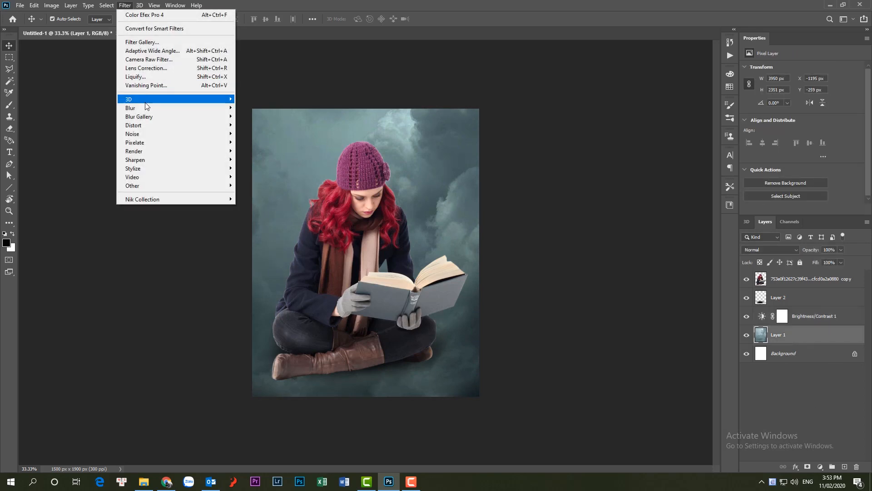
{"action": "mouse_move", "coordinate": [176, 112]}
{"action": "left_click", "coordinate": [260, 142]}
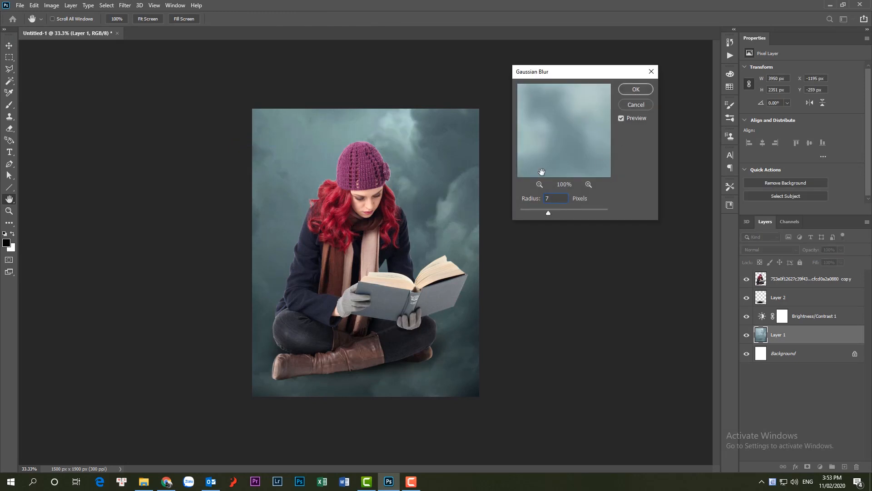
{"action": "left_click", "coordinate": [648, 90]}
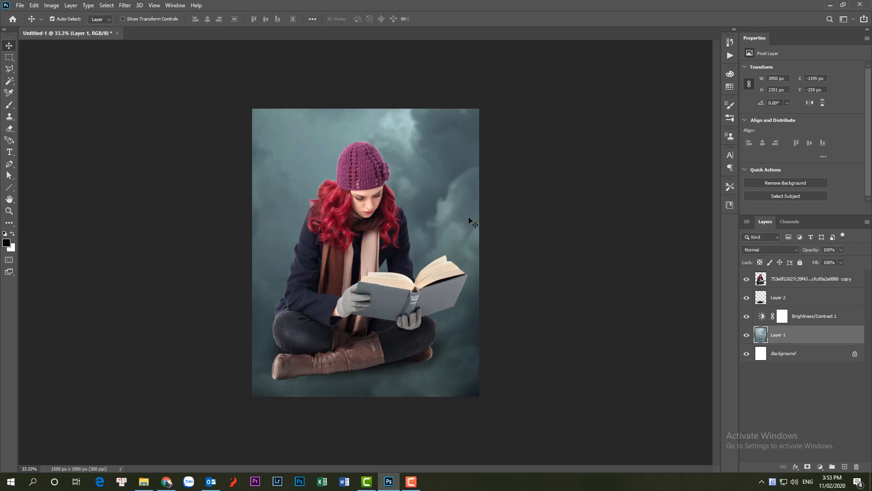
Step: Erase the fringe along the outer edge of the hat's knitted flower on the woman layer with a 10 px eraser
{"action": "key", "text": "z"}
{"action": "left_click_drag", "start_coordinate": [360, 168], "coordinate": [407, 214]}
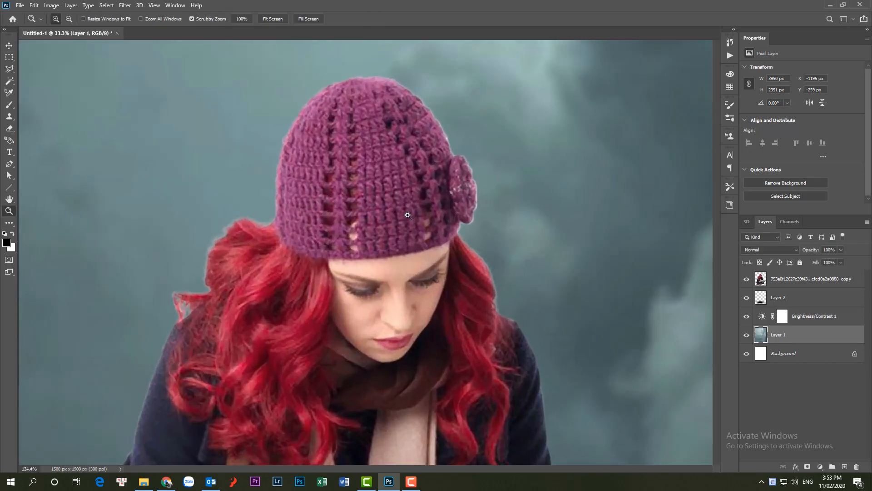
{"action": "left_click", "coordinate": [775, 282]}
{"action": "key", "text": "e"}
{"action": "key", "text": "bracketleft"}
{"action": "key", "text": "bracketleft"}
{"action": "key", "text": "bracketleft"}
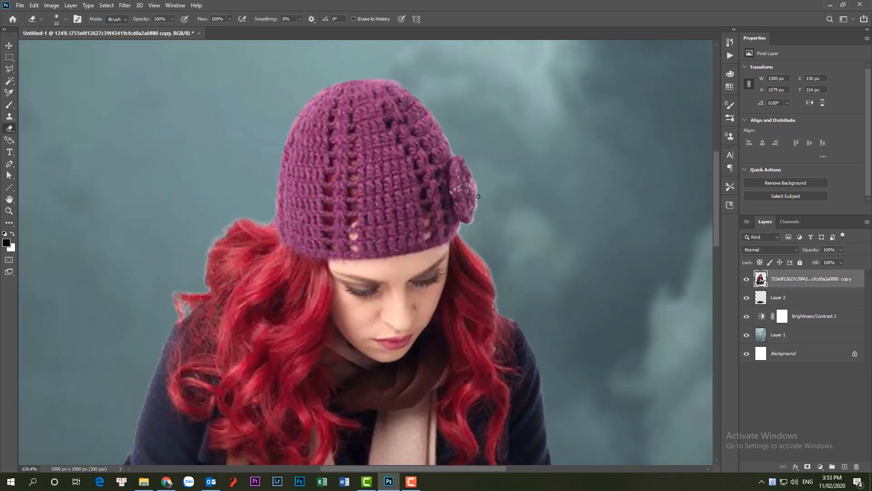
{"action": "left_click_drag", "start_coordinate": [478, 196], "coordinate": [472, 221]}
{"action": "key", "text": "ctrl+0"}
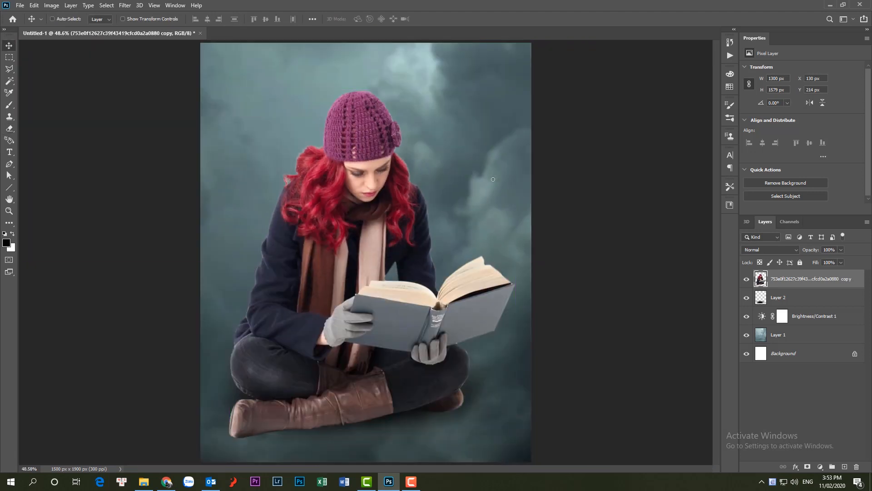
{"action": "key", "text": "ctrl+minus"}
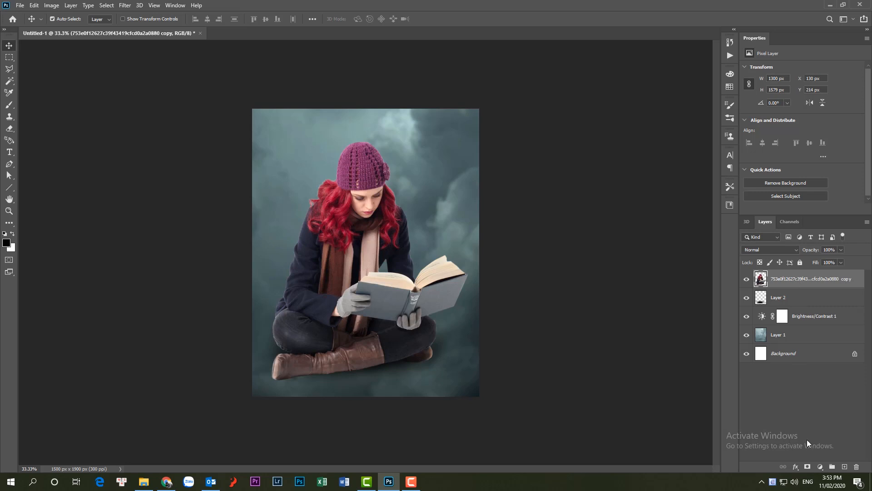
Step: Add a Brightness/Contrast adjustment clipped to the woman layer with brightness -22 and contrast 16
{"action": "left_click", "coordinate": [821, 467]}
{"action": "left_click", "coordinate": [818, 337]}
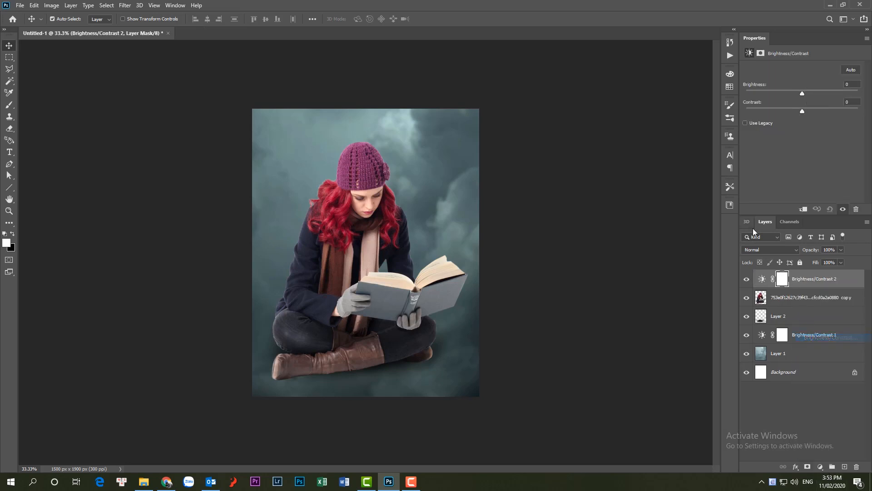
{"action": "key", "text": "ctrl+alt+g"}
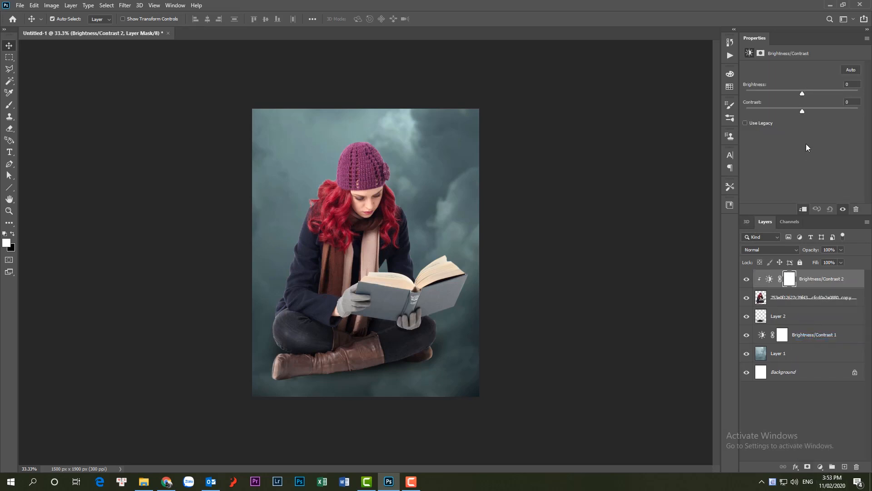
{"action": "left_click_drag", "start_coordinate": [800, 93], "coordinate": [795, 92]}
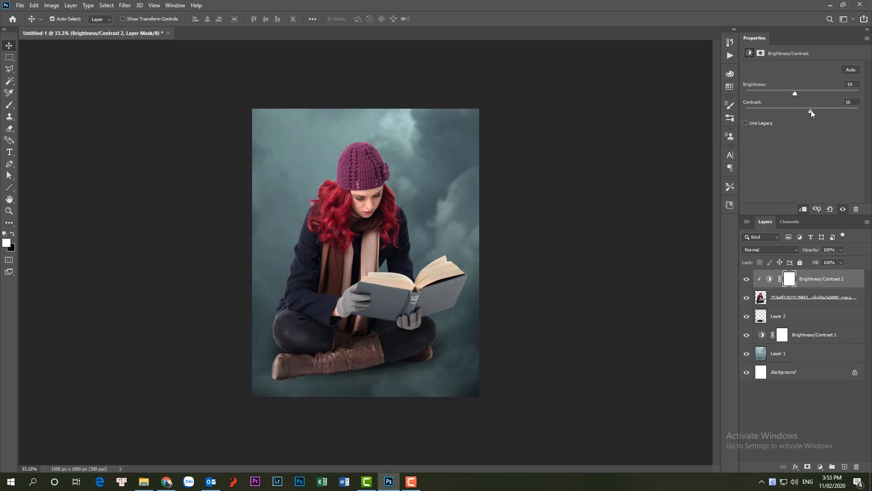
{"action": "left_click_drag", "start_coordinate": [795, 93], "coordinate": [793, 94]}
{"action": "left_click", "coordinate": [794, 405]}
{"action": "left_click", "coordinate": [804, 281]}
{"action": "left_click", "coordinate": [770, 279]}
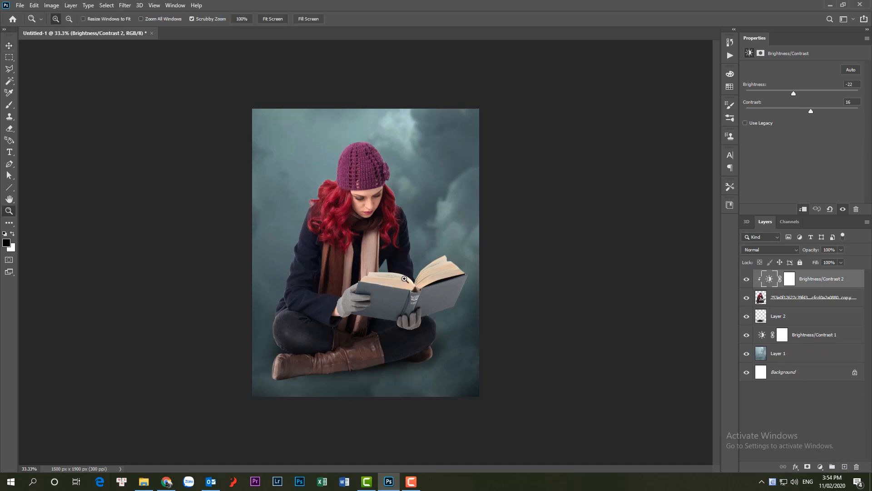
Step: Start a pen path on the woman layer along the outer edge of the book's left-hand pages, down to the cover
{"action": "left_click_drag", "start_coordinate": [405, 280], "coordinate": [444, 305]}
{"action": "left_click", "coordinate": [794, 301]}
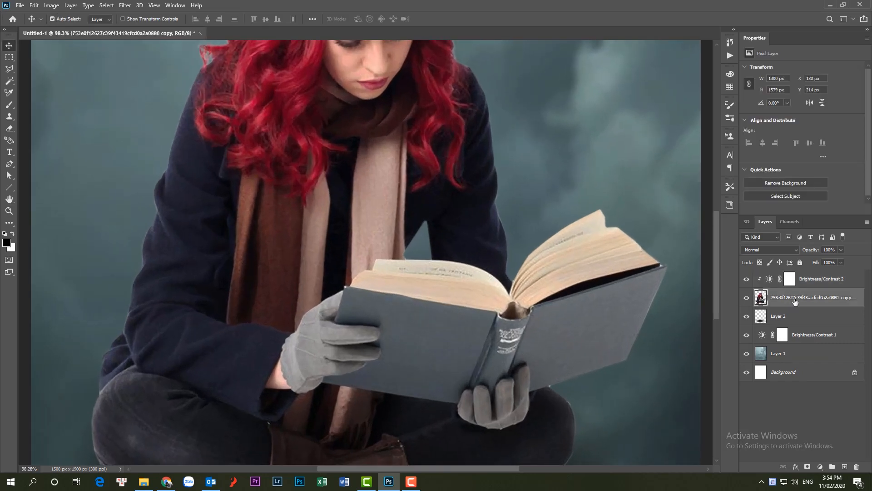
{"action": "key", "text": "z"}
{"action": "left_click_drag", "start_coordinate": [502, 278], "coordinate": [533, 304]}
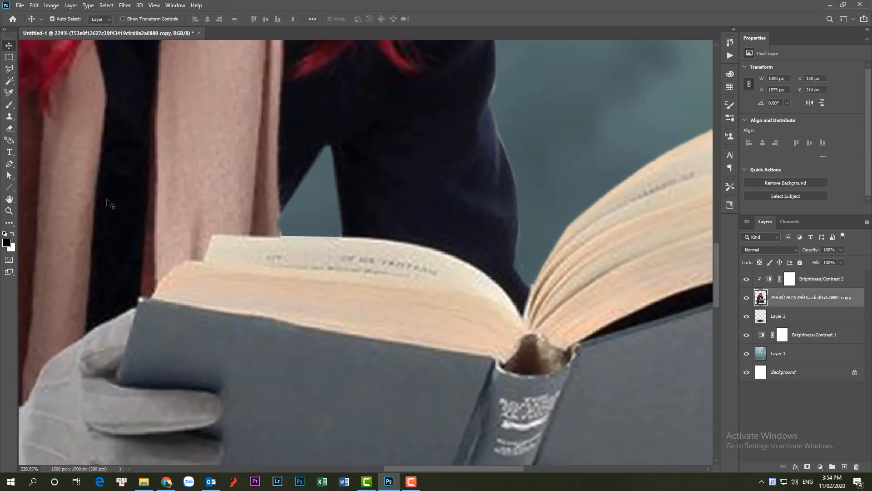
{"action": "left_click", "coordinate": [9, 165]}
{"action": "left_click_drag", "start_coordinate": [211, 239], "coordinate": [276, 222]}
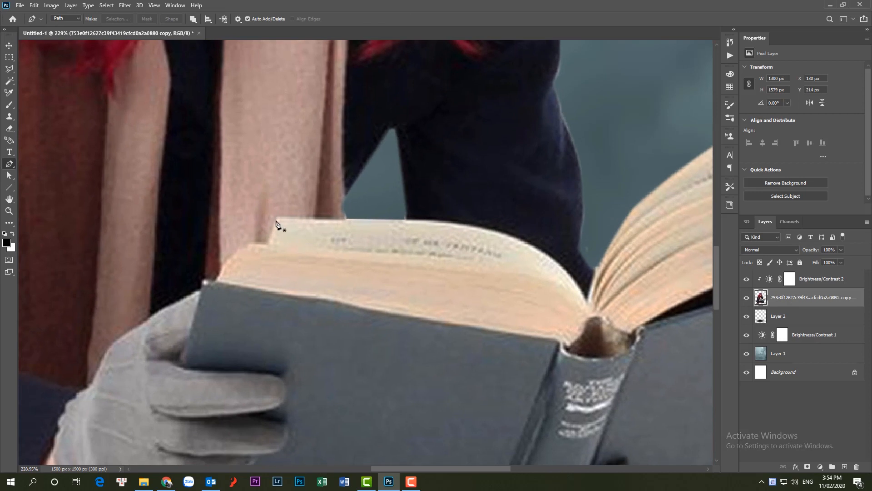
{"action": "left_click", "coordinate": [277, 217]}
{"action": "left_click", "coordinate": [270, 242]}
{"action": "left_click", "coordinate": [248, 244]}
{"action": "left_click", "coordinate": [226, 260]}
{"action": "left_click", "coordinate": [221, 266]}
{"action": "left_click", "coordinate": [215, 281]}
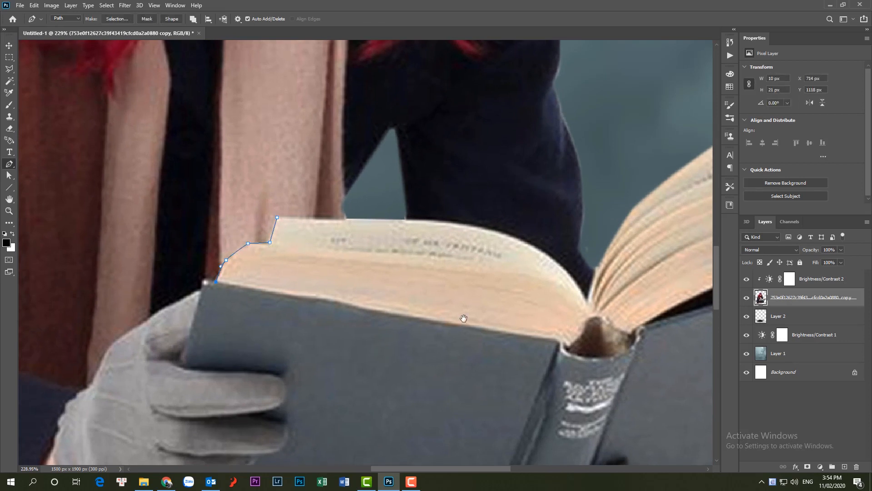
Step: Continue the path along the lower edge of the left-hand pages and around the top of the book's spine
{"action": "left_click_drag", "start_coordinate": [463, 318], "coordinate": [367, 247]}
{"action": "left_click", "coordinate": [441, 263]}
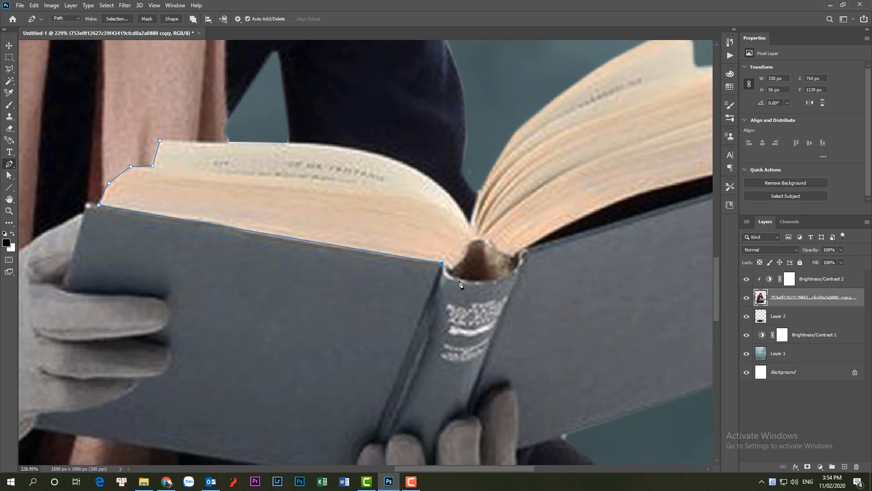
{"action": "left_click", "coordinate": [479, 282]}
{"action": "left_click_drag", "start_coordinate": [508, 279], "coordinate": [508, 279]}
{"action": "left_click", "coordinate": [515, 266]}
{"action": "left_click", "coordinate": [522, 250]}
{"action": "left_click_drag", "start_coordinate": [616, 216], "coordinate": [398, 263]}
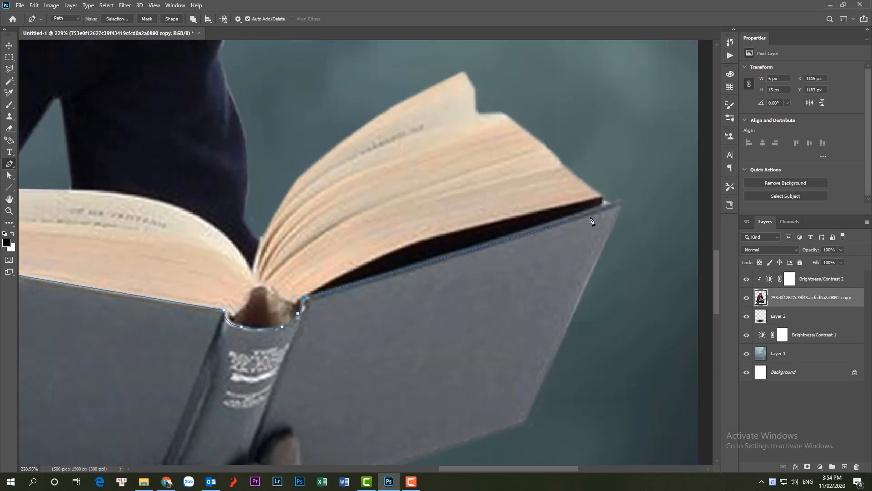
Step: Extend the path along the right-hand cover edge and loosely around the right-hand pages to the gutter between the pages
{"action": "left_click", "coordinate": [613, 203]}
{"action": "left_click_drag", "start_coordinate": [569, 114], "coordinate": [544, 105]}
{"action": "left_click_drag", "start_coordinate": [495, 94], "coordinate": [378, 126]}
{"action": "left_click_drag", "start_coordinate": [336, 151], "coordinate": [307, 197]}
{"action": "left_click_drag", "start_coordinate": [297, 224], "coordinate": [296, 230]}
{"action": "left_click", "coordinate": [288, 260]}
{"action": "left_click", "coordinate": [284, 285]}
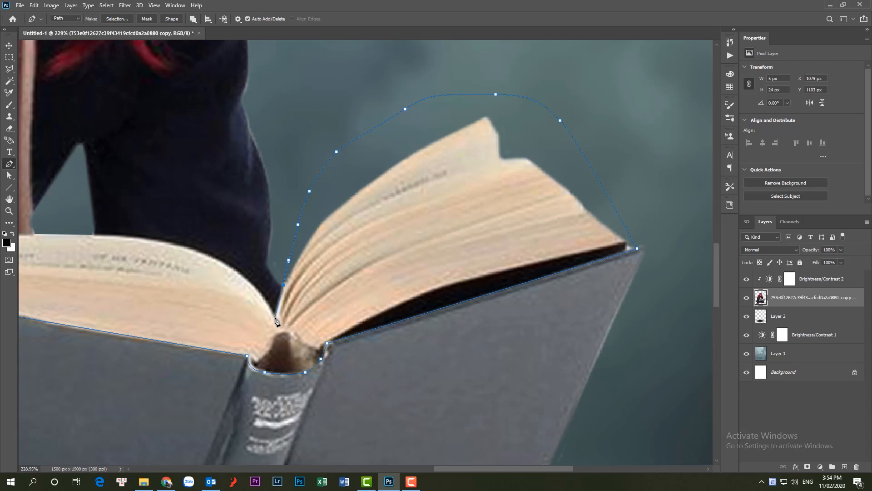
{"action": "left_click", "coordinate": [276, 317]}
Step: Close the path by tracing the curved top edge of the left-hand page back to the starting point
{"action": "left_click_drag", "start_coordinate": [262, 306], "coordinate": [578, 259]}
{"action": "left_click_drag", "start_coordinate": [526, 209], "coordinate": [479, 188]}
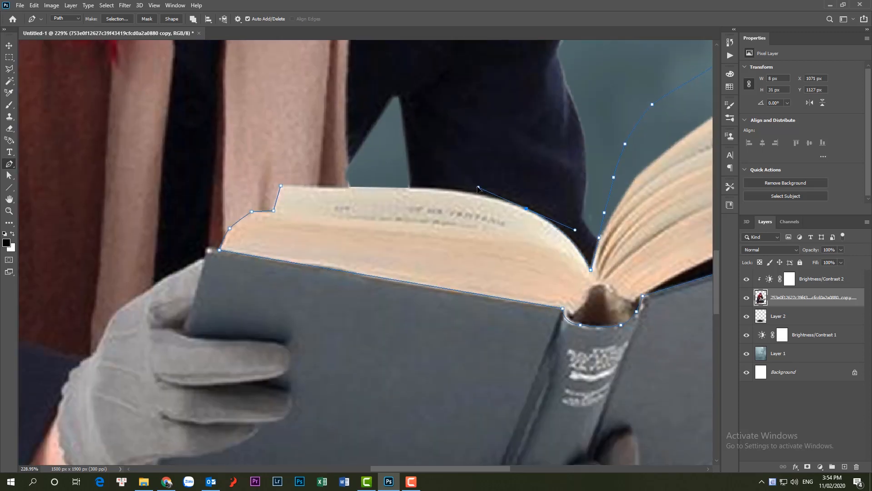
{"action": "left_click_drag", "start_coordinate": [346, 189], "coordinate": [296, 189]}
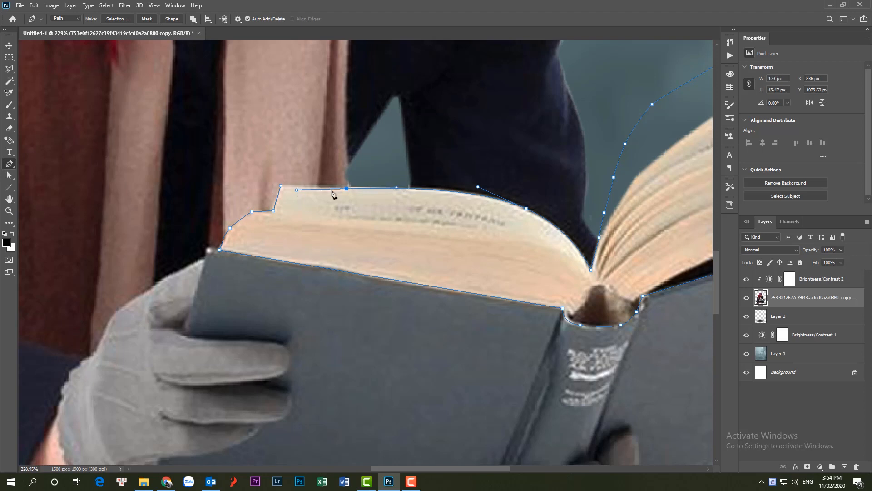
{"action": "key", "text": "ctrl+z"}
{"action": "left_click", "coordinate": [350, 188]}
{"action": "left_click", "coordinate": [282, 186]}
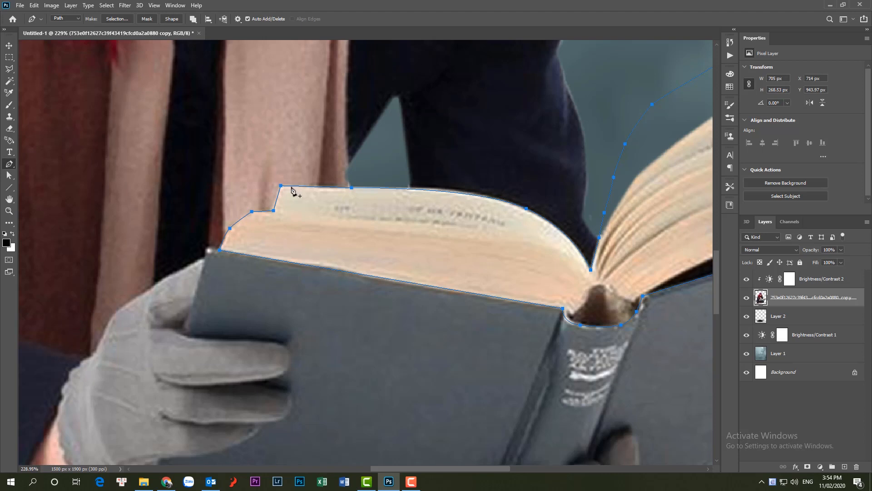
Step: Convert the path to a selection with a 0 px feather and copy the book pages to a new layer
{"action": "right_click", "coordinate": [302, 197]}
{"action": "left_click", "coordinate": [334, 234]}
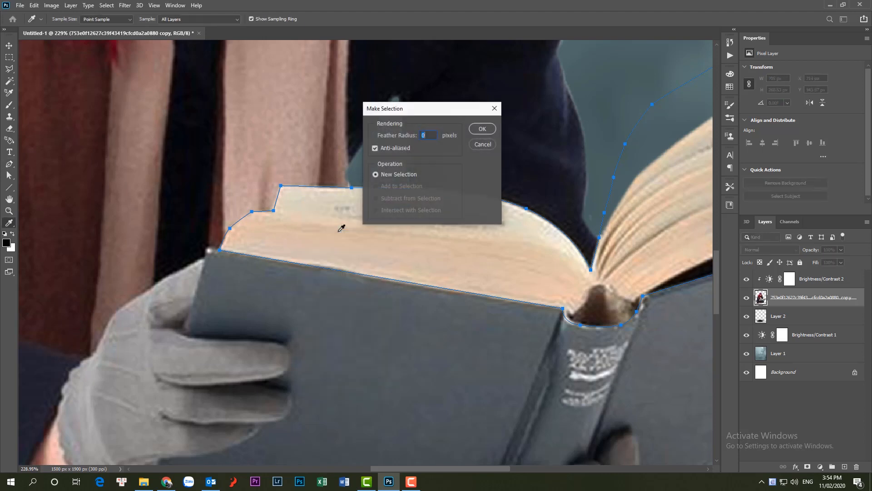
{"action": "key", "text": "Return"}
{"action": "key", "text": "ctrl+1"}
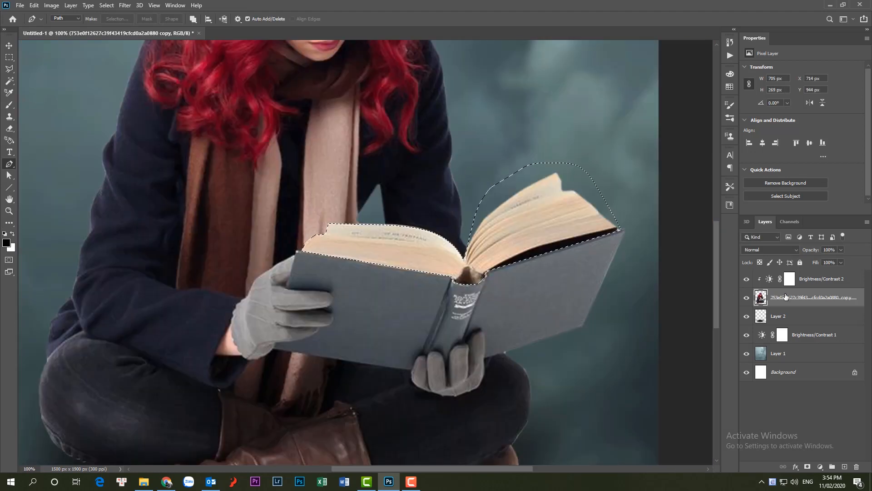
{"action": "key", "text": "ctrl+j"}
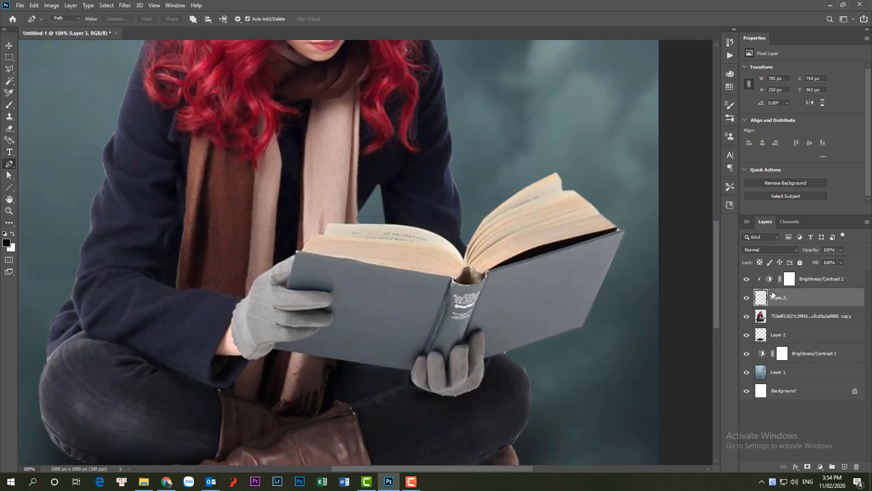
{"action": "left_click", "coordinate": [747, 298]}
{"action": "left_click", "coordinate": [748, 298]}
{"action": "key", "text": "ctrl+minus"}
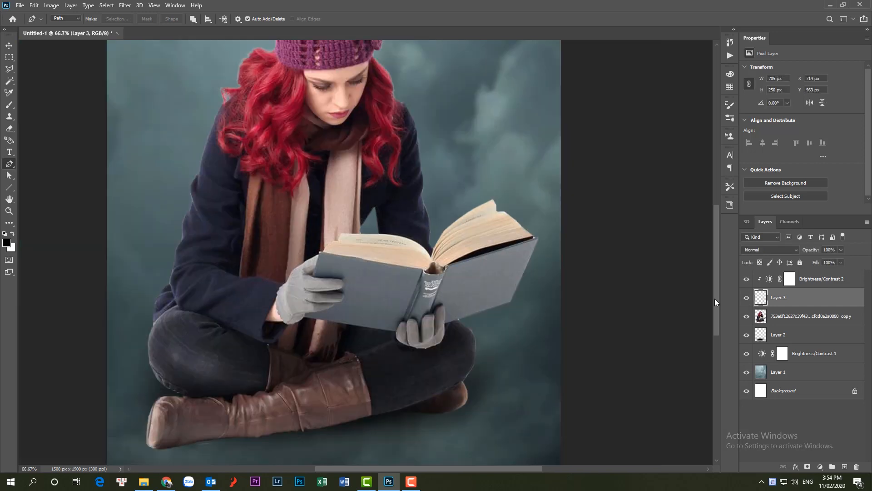
Step: Add an empty layer between the copied book pages and the woman layer
{"action": "left_click", "coordinate": [843, 467]}
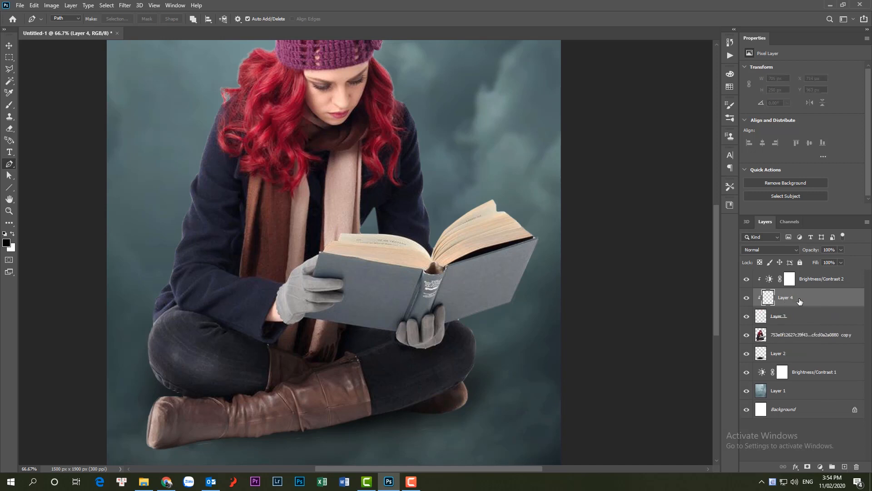
{"action": "left_click_drag", "start_coordinate": [798, 299], "coordinate": [800, 325]}
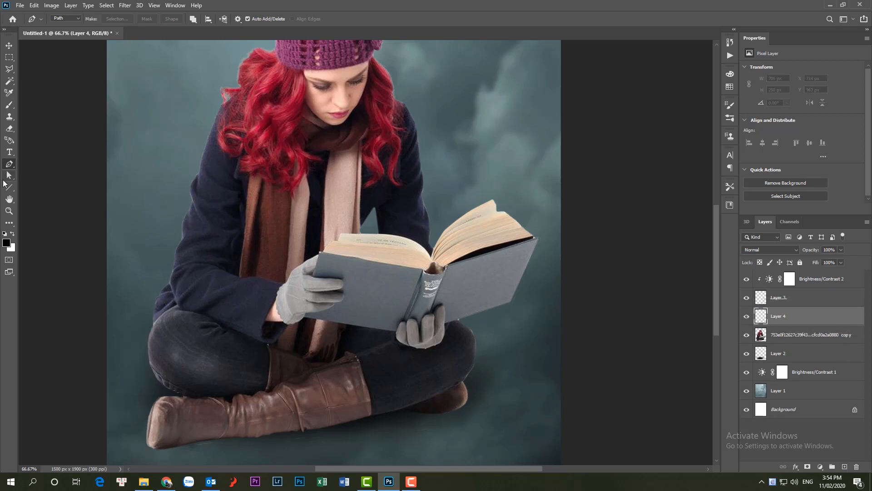
Step: Draw a radial gradient from yellow f0db68 to transparent, about 653 px across, centred on the open book's gutter
{"action": "left_click", "coordinate": [10, 222]}
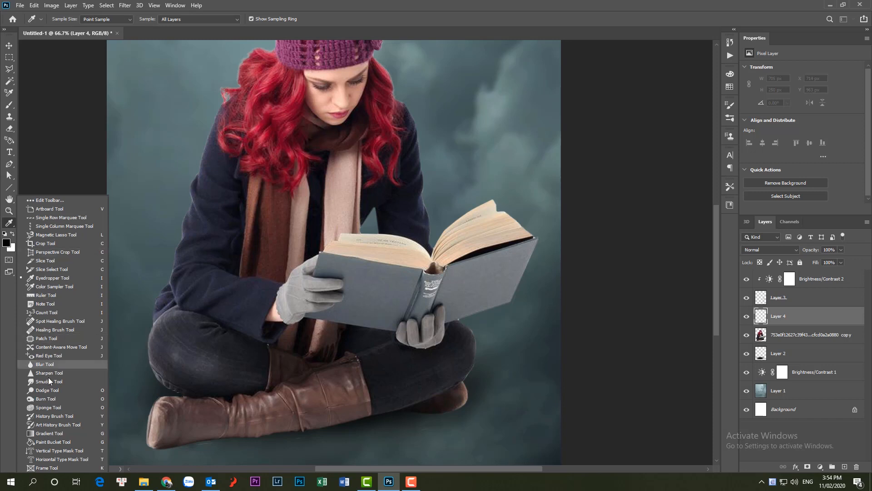
{"action": "left_click", "coordinate": [49, 433]}
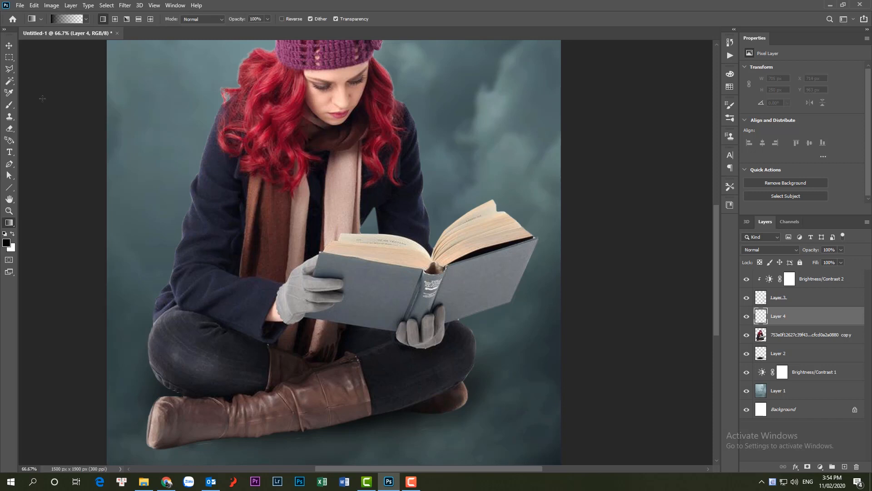
{"action": "left_click", "coordinate": [56, 22]}
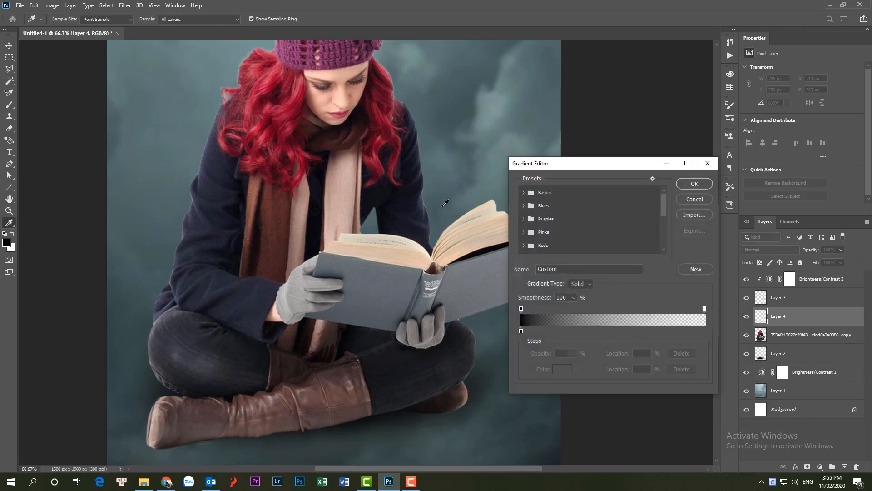
{"action": "left_click", "coordinate": [521, 331]}
{"action": "left_click", "coordinate": [562, 369]}
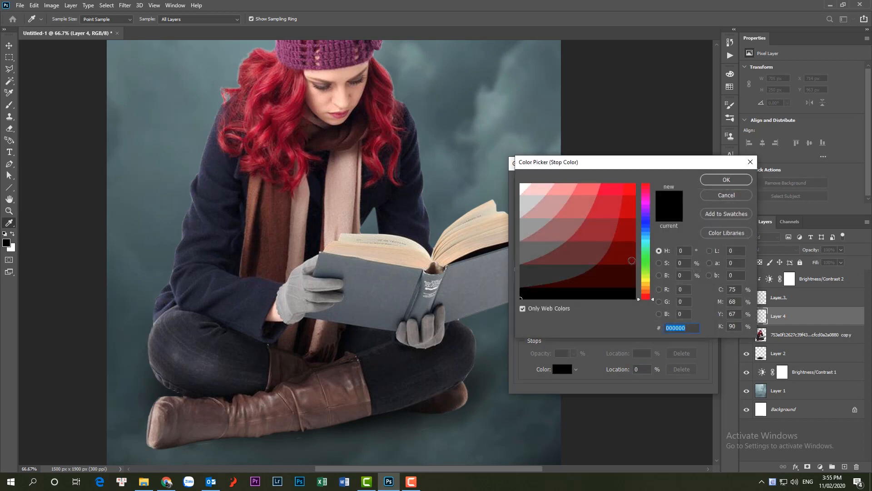
{"action": "left_click", "coordinate": [645, 282]}
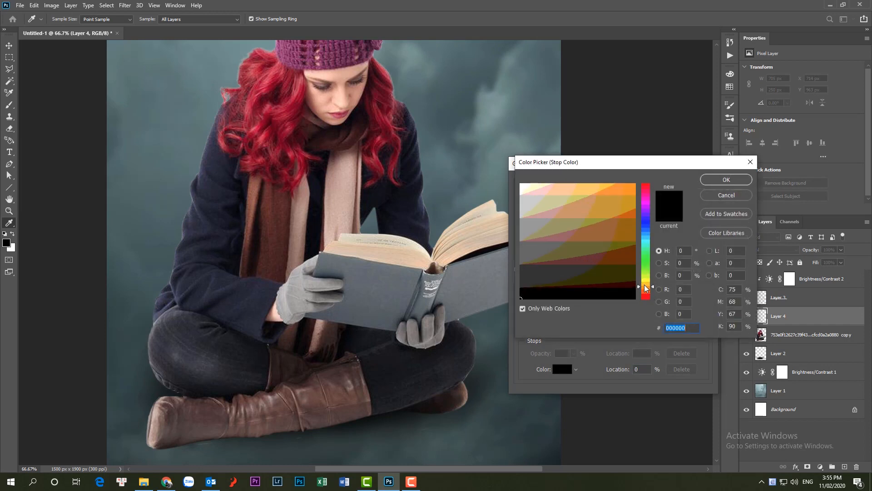
{"action": "left_click", "coordinate": [541, 312]}
{"action": "left_click", "coordinate": [585, 188]}
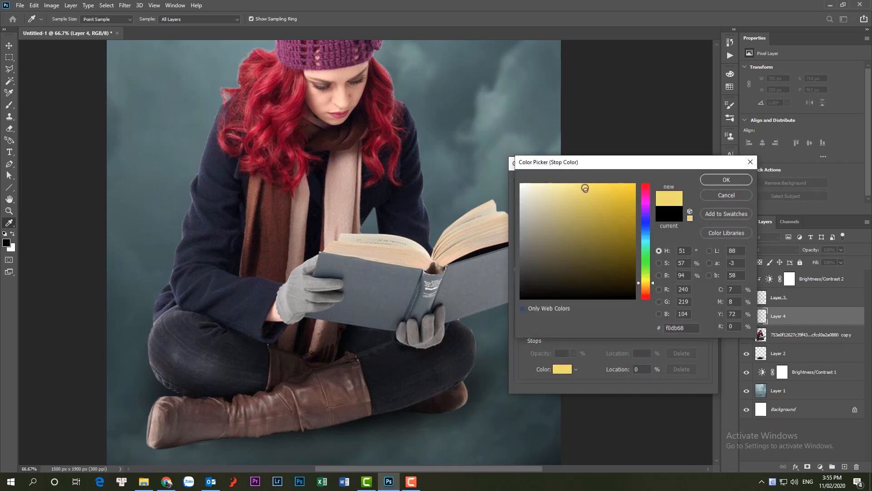
{"action": "left_click", "coordinate": [726, 181]}
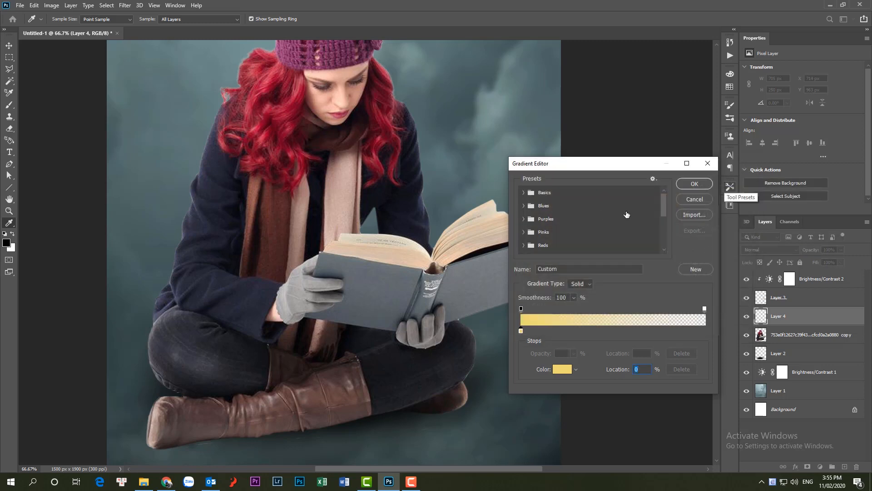
{"action": "left_click", "coordinate": [694, 183]}
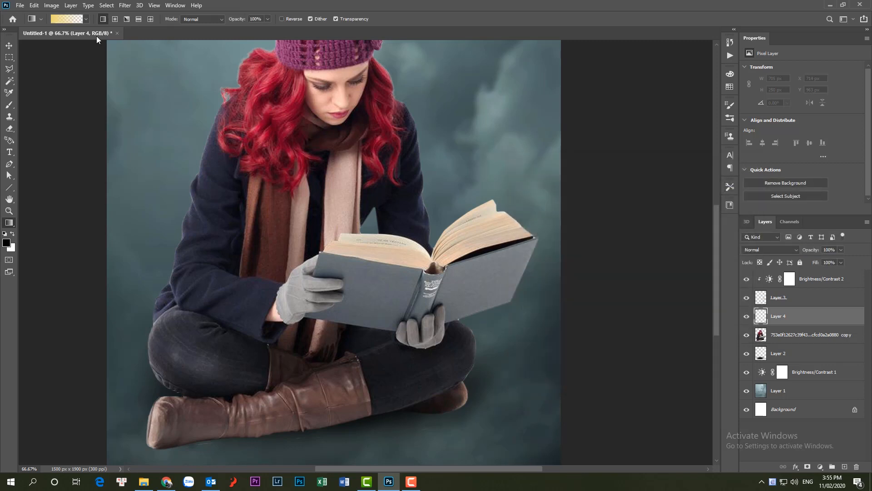
{"action": "left_click_drag", "start_coordinate": [430, 248], "coordinate": [377, 171]}
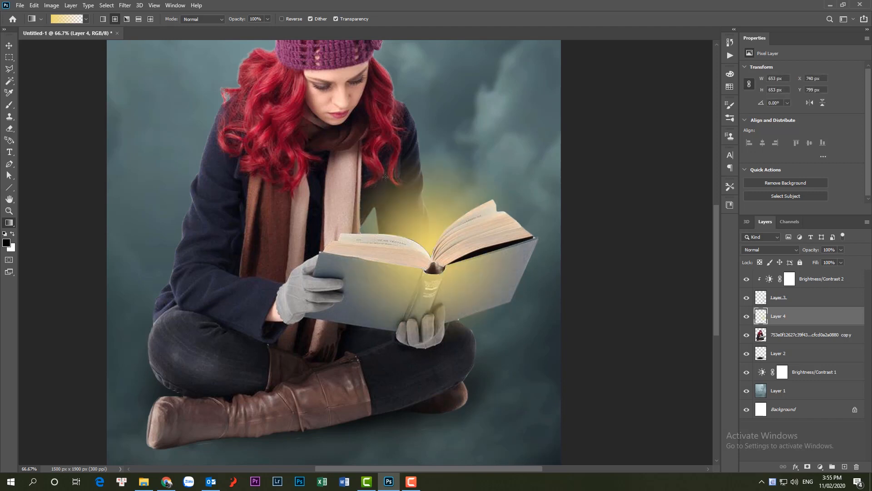
Step: Enlarge the yellow glow to about 133% width and 143% height and shift it slightly towards the woman
{"action": "key", "text": "ctrl+t"}
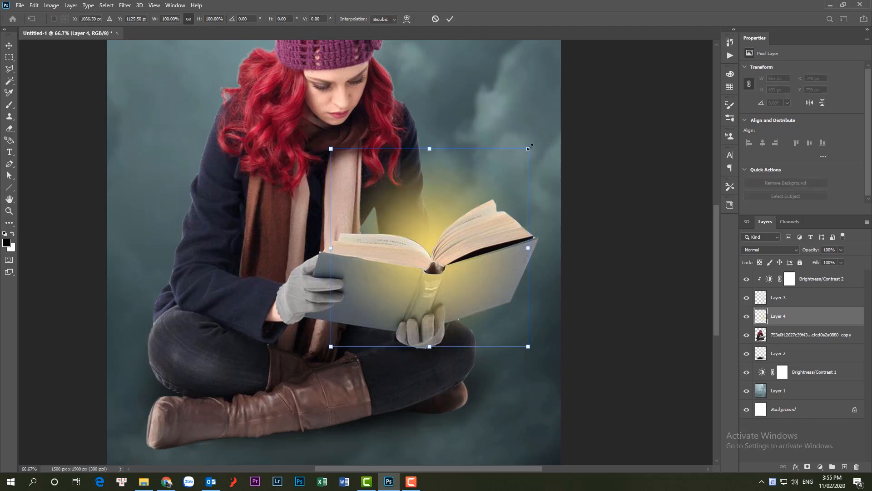
{"action": "left_click_drag", "start_coordinate": [530, 147], "coordinate": [562, 104]}
{"action": "left_click_drag", "start_coordinate": [490, 220], "coordinate": [476, 217]}
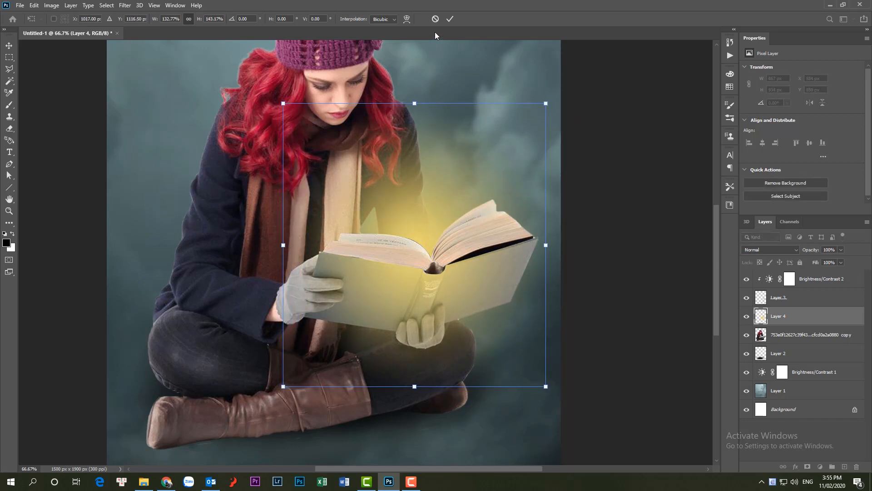
{"action": "left_click", "coordinate": [450, 19]}
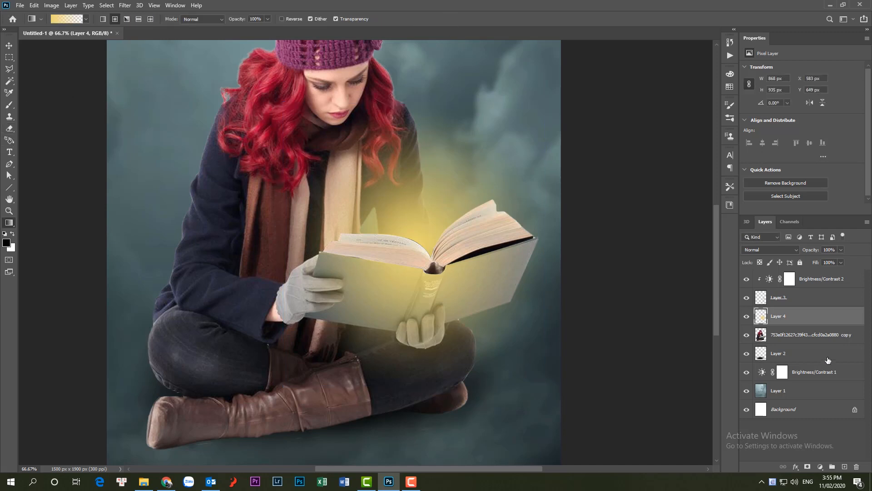
Step: Add a layer mask to the glow and hide it over the book cover and gloves with a 250 px soft black brush
{"action": "left_click", "coordinate": [807, 467]}
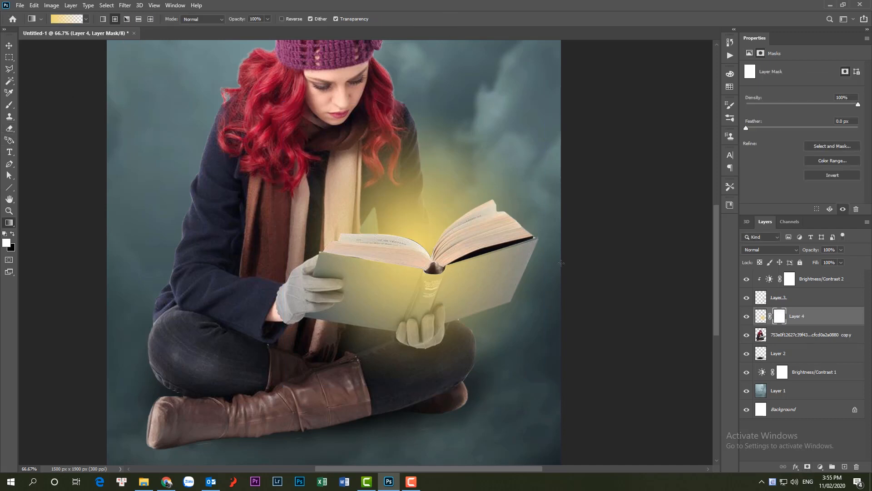
{"action": "left_click", "coordinate": [9, 105]}
{"action": "left_click", "coordinate": [12, 234]}
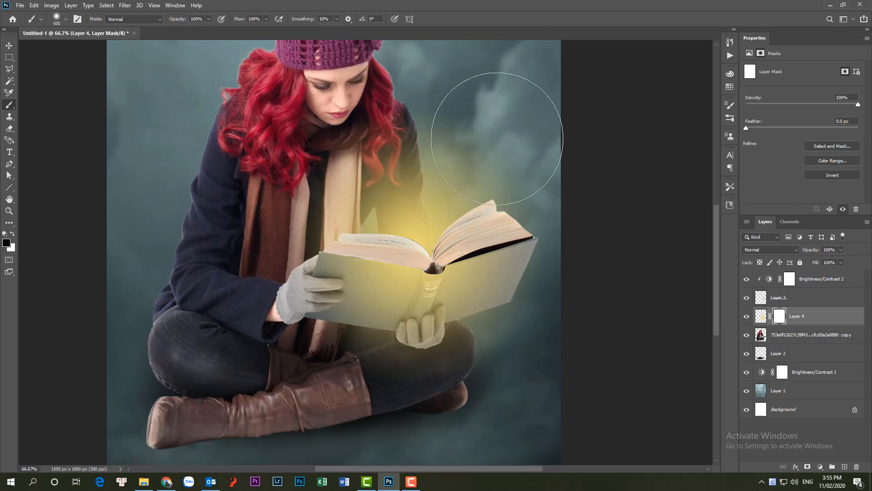
{"action": "key", "text": "bracketleft"}
{"action": "key", "text": "bracketleft"}
{"action": "key", "text": "bracketleft"}
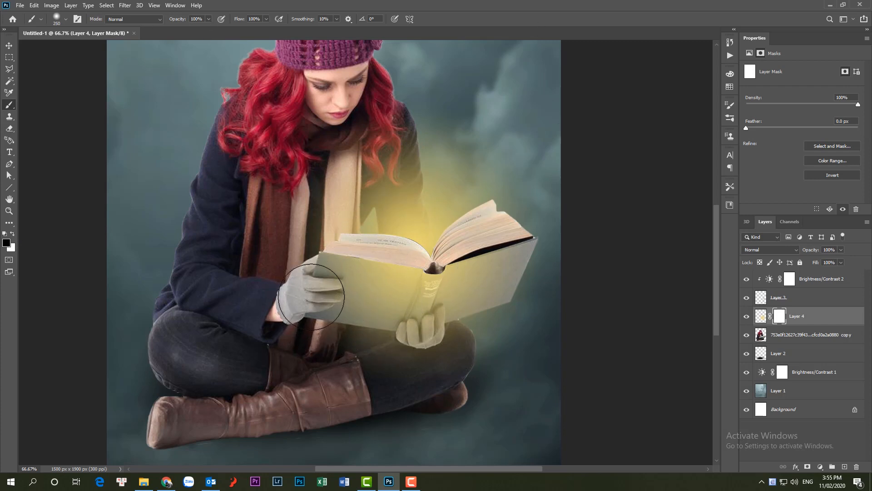
{"action": "mouse_move", "coordinate": [313, 299]}
{"action": "left_mouse_down"}
{"action": "mouse_move", "coordinate": [399, 302]}
{"action": "mouse_move", "coordinate": [522, 277]}
{"action": "mouse_move", "coordinate": [388, 335]}
{"action": "mouse_move", "coordinate": [617, 303]}
{"action": "mouse_move", "coordinate": [489, 344]}
{"action": "left_mouse_up"}
Step: Mask out the remaining glow along the cover's upper edge, spine and legs, using black brushes between 100 and 250 px
{"action": "key", "text": "bracketleft"}
{"action": "key", "text": "bracketleft"}
{"action": "key", "text": "bracketleft"}
{"action": "key", "text": "bracketleft"}
{"action": "key", "text": "bracketleft"}
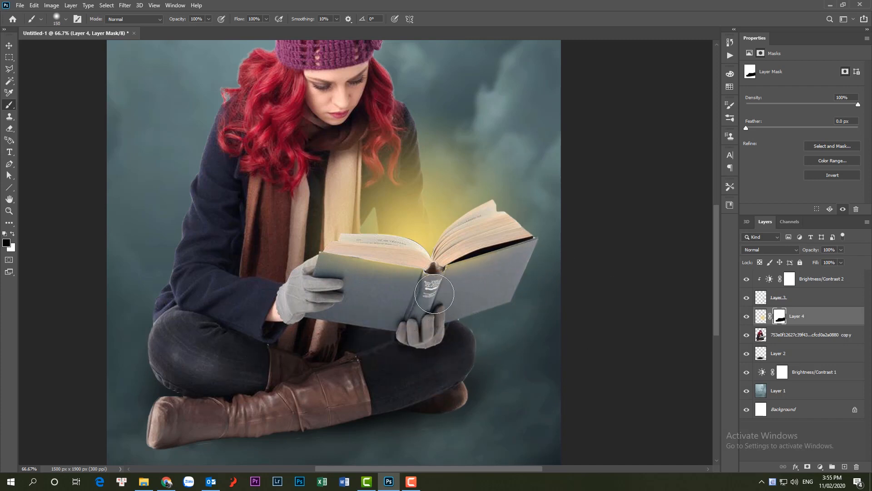
{"action": "mouse_move", "coordinate": [436, 290]}
{"action": "left_mouse_down"}
{"action": "mouse_move", "coordinate": [427, 277]}
{"action": "mouse_move", "coordinate": [384, 263]}
{"action": "mouse_move", "coordinate": [313, 262]}
{"action": "left_mouse_up"}
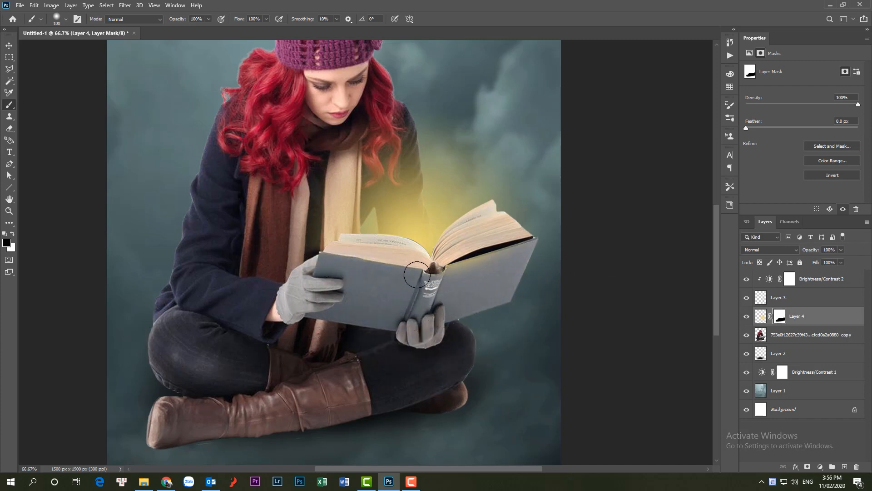
{"action": "key", "text": "bracketright"}
{"action": "key", "text": "bracketright"}
{"action": "key", "text": "bracketright"}
{"action": "key", "text": "bracketright"}
{"action": "key", "text": "bracketright"}
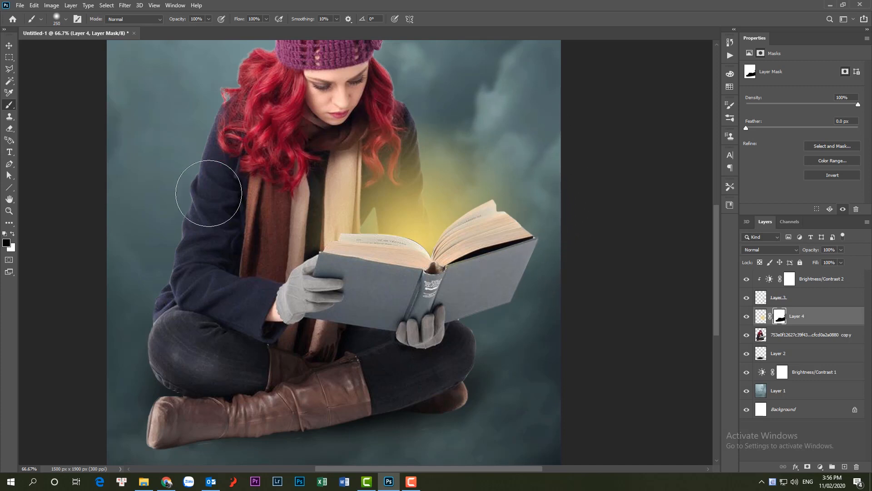
{"action": "left_click_drag", "start_coordinate": [345, 314], "coordinate": [377, 313]}
{"action": "key", "text": "bracketleft"}
{"action": "key", "text": "bracketleft"}
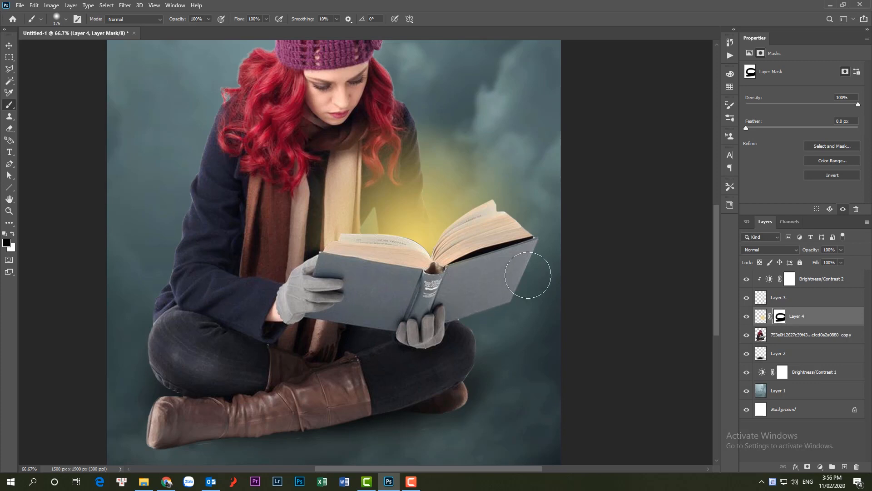
Step: Compare the picture with and without the glow and examine the page edges and gutter up close
{"action": "left_click", "coordinate": [746, 318]}
{"action": "left_click", "coordinate": [746, 317]}
{"action": "left_click", "coordinate": [746, 318]}
{"action": "left_click", "coordinate": [746, 318]}
{"action": "key", "text": "ctrl+minus"}
{"action": "key", "text": "ctrl+space"}
{"action": "mouse_move", "coordinate": [386, 231]}
{"action": "left_mouse_down"}
{"action": "mouse_move", "coordinate": [442, 290]}
{"action": "mouse_move", "coordinate": [495, 310]}
{"action": "mouse_move", "coordinate": [539, 358]}
{"action": "mouse_move", "coordinate": [410, 284]}
{"action": "left_mouse_up"}
{"action": "left_click", "coordinate": [780, 300]}
{"action": "key", "text": "e"}
{"action": "key", "text": "ctrl+minus"}
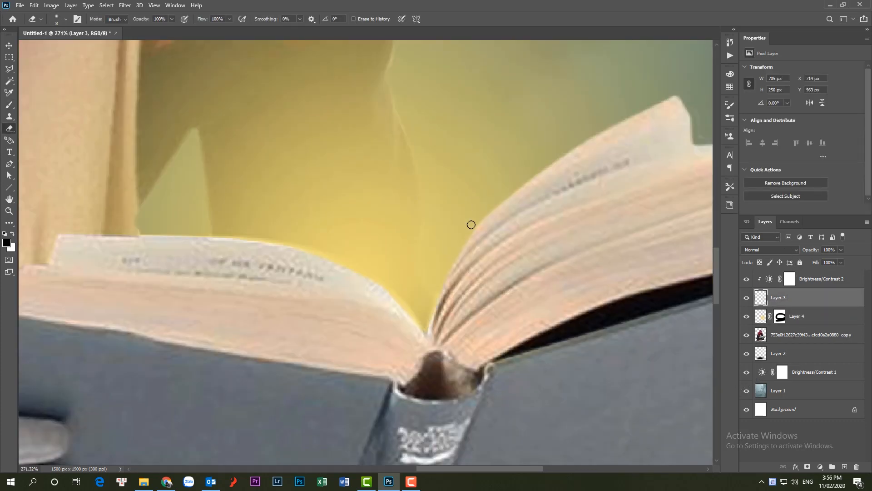
{"action": "key", "text": "ctrl+minus"}
{"action": "key", "text": "ctrl+minus"}
{"action": "key", "text": "v"}
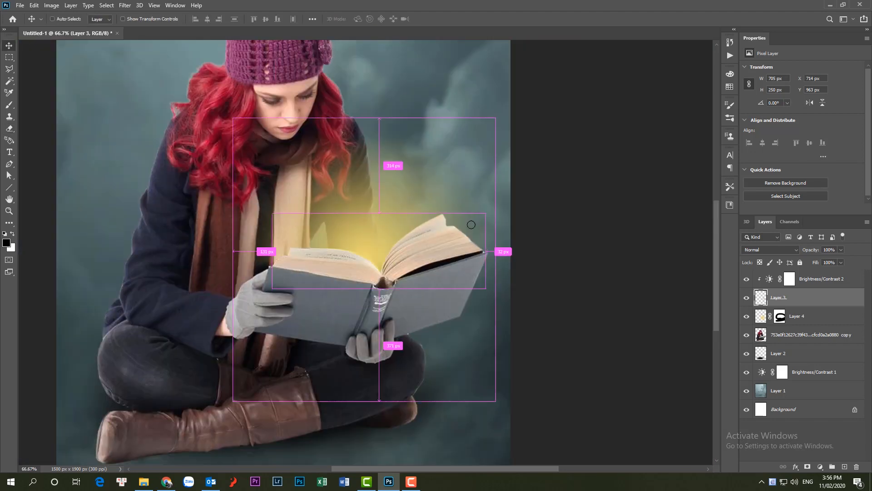
{"action": "key", "text": "ctrl+0"}
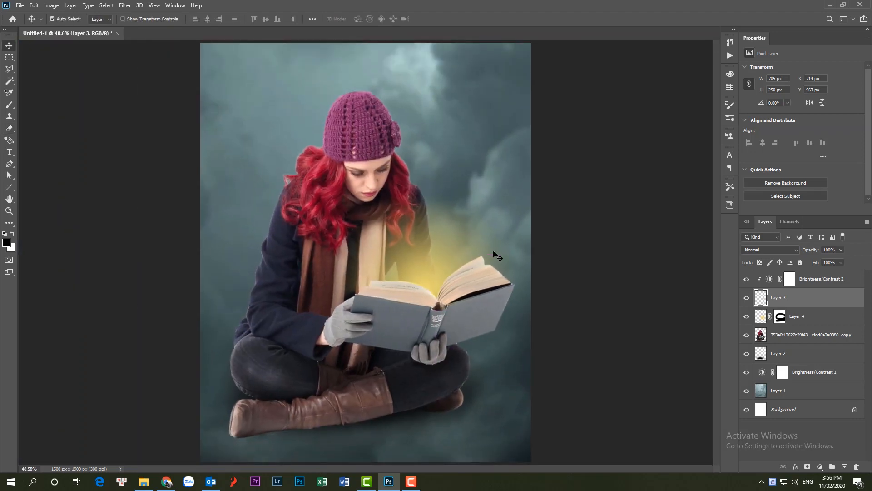
Step: Add a Brightness/Contrast adjustment above all layers with brightness -110 and contrast 44
{"action": "left_click", "coordinate": [820, 278]}
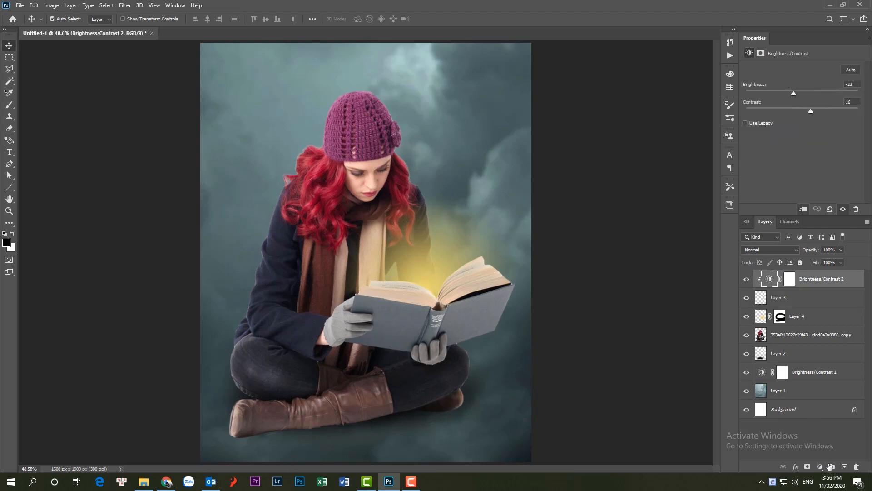
{"action": "left_click", "coordinate": [830, 464]}
{"action": "left_click", "coordinate": [829, 335]}
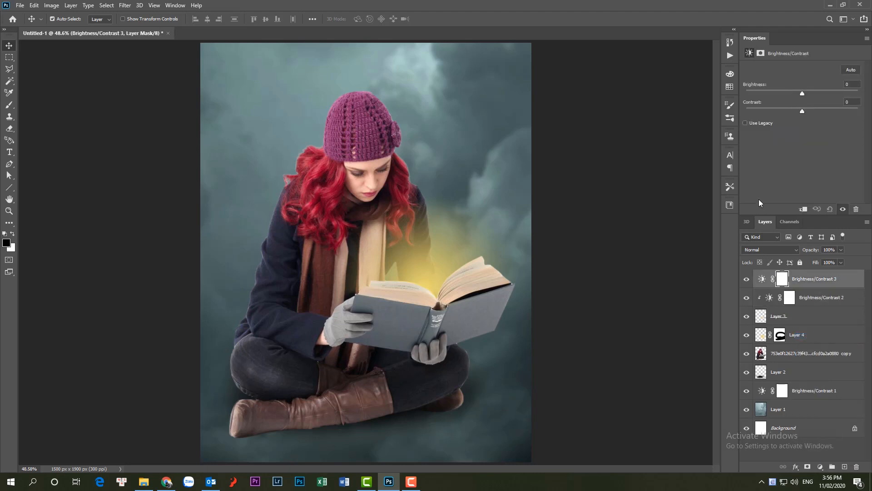
{"action": "left_click_drag", "start_coordinate": [793, 95], "coordinate": [819, 110]}
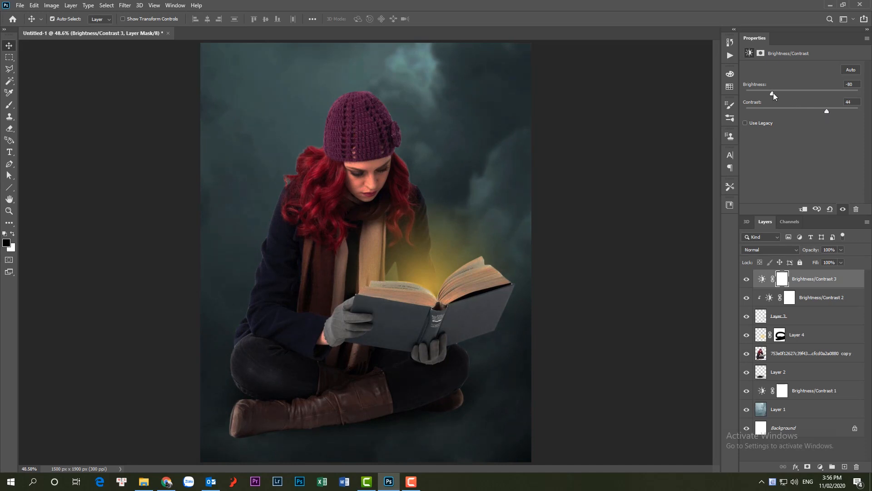
{"action": "left_click_drag", "start_coordinate": [770, 93], "coordinate": [762, 94]}
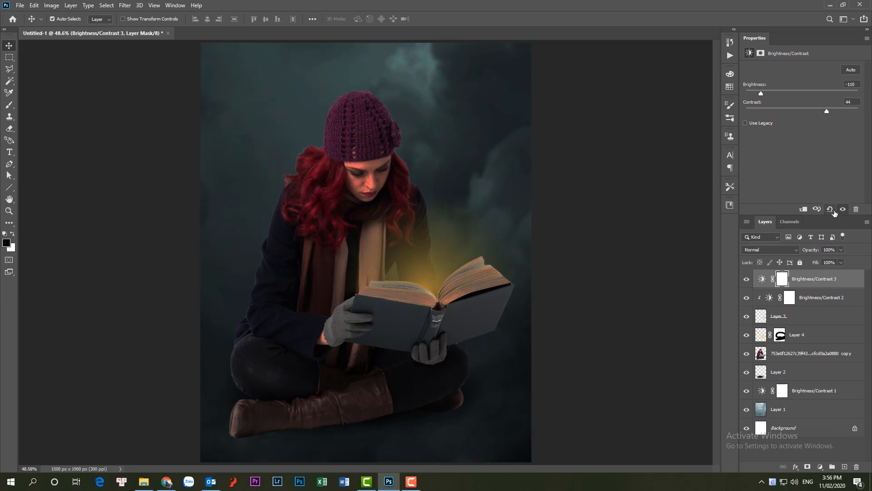
Step: Invert the mask of the new Brightness/Contrast adjustment to black
{"action": "left_click", "coordinate": [814, 284]}
{"action": "left_click", "coordinate": [782, 280]}
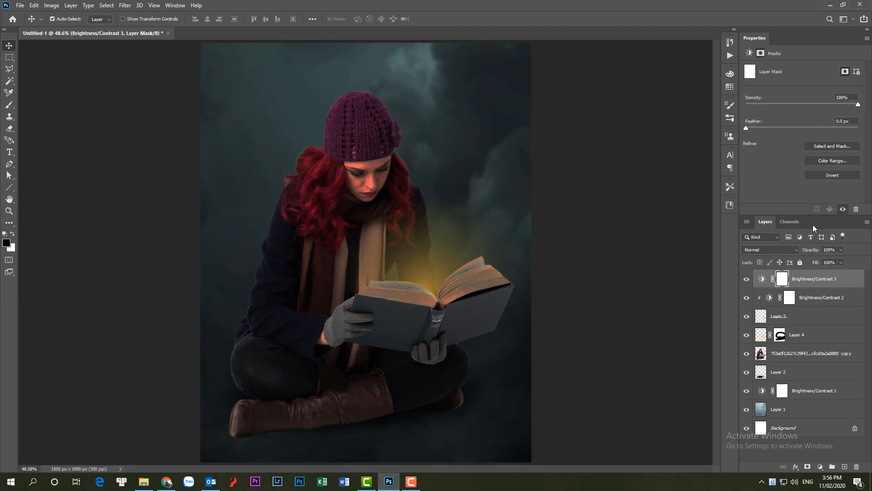
{"action": "left_click", "coordinate": [832, 176]}
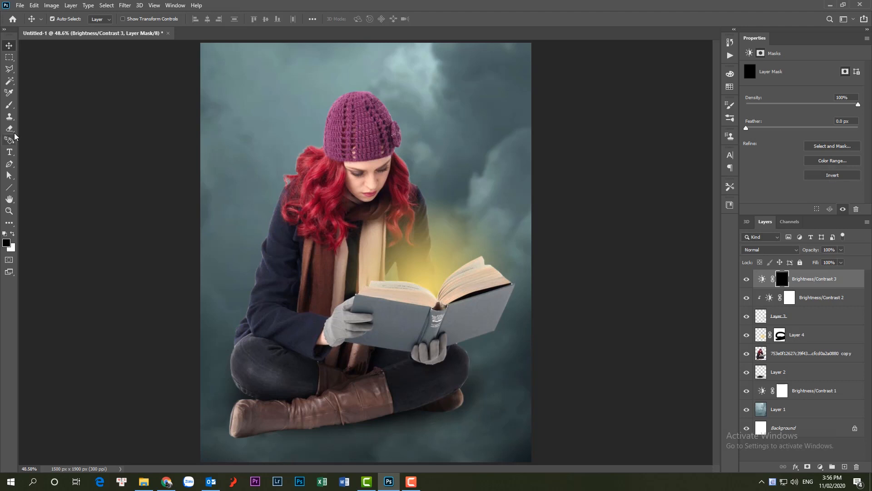
Step: Paint the darkening onto the lower part of the figure with a large, low-opacity white brush on the mask
{"action": "left_click", "coordinate": [9, 105]}
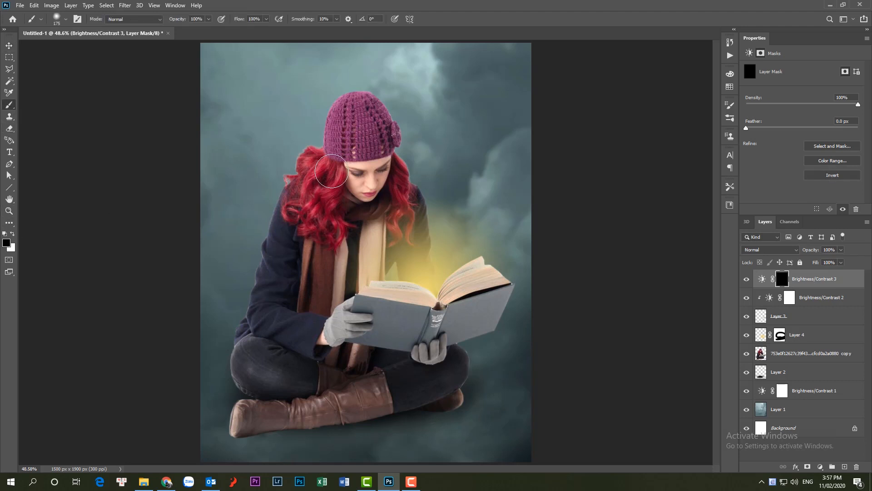
{"action": "key", "text": "ctrl+minus"}
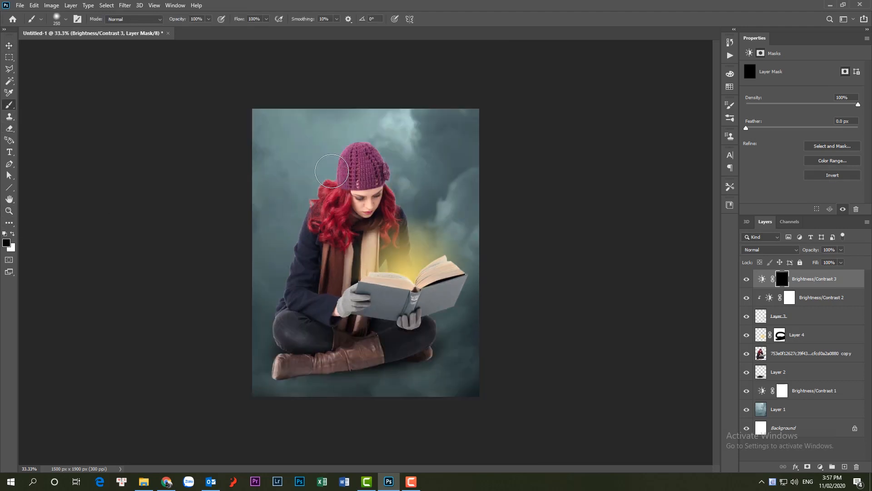
{"action": "left_click", "coordinate": [209, 19]}
{"action": "left_click", "coordinate": [180, 30]}
{"action": "key", "text": "bracketright"}
{"action": "key", "text": "bracketright"}
{"action": "key", "text": "bracketright"}
{"action": "key", "text": "bracketright"}
{"action": "key", "text": "bracketright"}
{"action": "key", "text": "x"}
{"action": "mouse_move", "coordinate": [257, 337]}
{"action": "left_mouse_down"}
{"action": "mouse_move", "coordinate": [447, 356]}
{"action": "mouse_move", "coordinate": [537, 333]}
{"action": "mouse_move", "coordinate": [424, 343]}
{"action": "left_mouse_up"}
Step: Paint the darkening around the woman's back, hair and hat on the mask with a white brush at 17% opacity
{"action": "left_click", "coordinate": [209, 19]}
{"action": "left_click", "coordinate": [212, 29]}
{"action": "mouse_move", "coordinate": [288, 294]}
{"action": "left_mouse_down"}
{"action": "mouse_move", "coordinate": [335, 70]}
{"action": "mouse_move", "coordinate": [472, 153]}
{"action": "mouse_move", "coordinate": [292, 136]}
{"action": "left_mouse_up"}
{"action": "key", "text": "bracketleft"}
{"action": "key", "text": "bracketleft"}
{"action": "key", "text": "bracketleft"}
{"action": "key", "text": "bracketleft"}
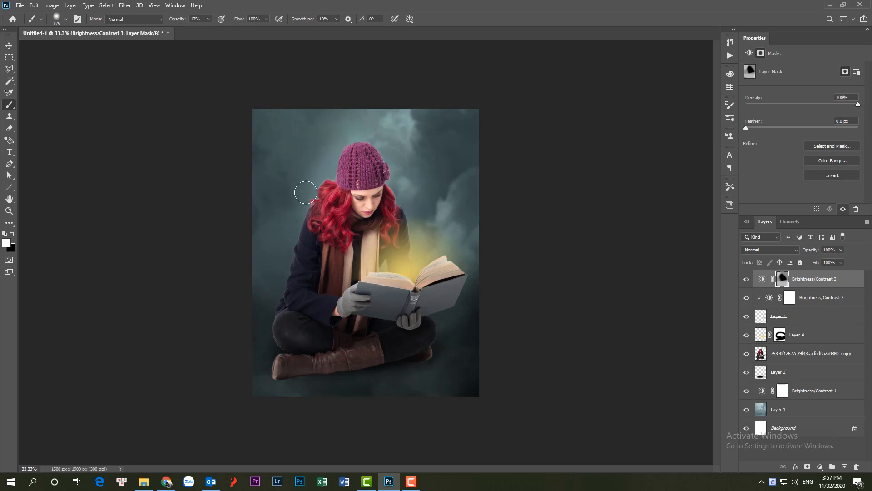
{"action": "key", "text": "bracketright"}
{"action": "key", "text": "bracketright"}
{"action": "key", "text": "bracketright"}
{"action": "left_click_drag", "start_coordinate": [333, 128], "coordinate": [325, 171]}
Step: Darken the woman's legs and the ground below her with an enlarged white brush at 17% opacity on the mask
{"action": "key", "text": "bracketright"}
{"action": "key", "text": "bracketright"}
{"action": "key", "text": "bracketright"}
{"action": "left_click_drag", "start_coordinate": [272, 348], "coordinate": [487, 318]}
{"action": "key", "text": "bracketleft"}
{"action": "key", "text": "bracketleft"}
{"action": "key", "text": "bracketleft"}
{"action": "key", "text": "bracketleft"}
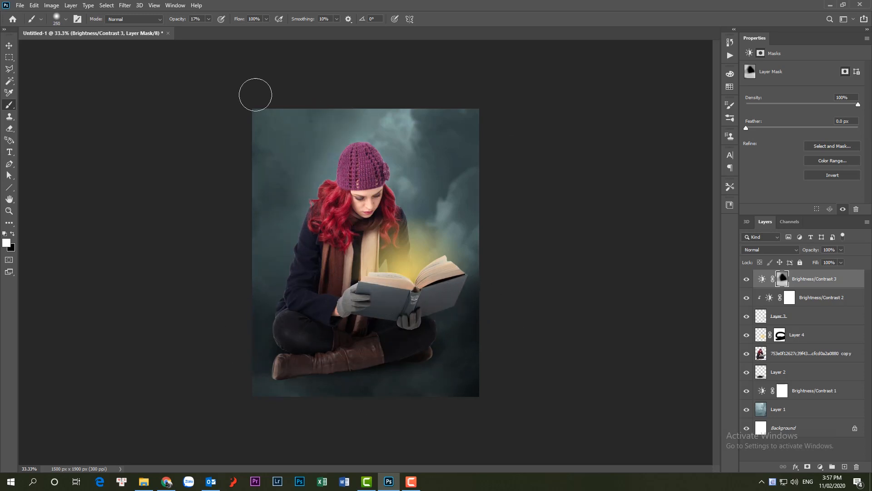
Step: Darken the canvas's outer areas on the mask with a 600 px white brush, raising its opacity to 23% for the upper edge
{"action": "left_click_drag", "start_coordinate": [208, 20], "coordinate": [220, 27]}
{"action": "key", "text": "bracketright"}
{"action": "key", "text": "bracketright"}
{"action": "key", "text": "bracketright"}
{"action": "key", "text": "bracketright"}
{"action": "mouse_move", "coordinate": [506, 355]}
{"action": "left_mouse_down"}
{"action": "mouse_move", "coordinate": [467, 362]}
{"action": "mouse_move", "coordinate": [280, 138]}
{"action": "left_mouse_up"}
{"action": "key", "text": "ctrl+z"}
{"action": "mouse_move", "coordinate": [459, 348]}
{"action": "left_mouse_down"}
{"action": "mouse_move", "coordinate": [356, 330]}
{"action": "mouse_move", "coordinate": [253, 352]}
{"action": "left_mouse_up"}
{"action": "left_click_drag", "start_coordinate": [208, 19], "coordinate": [199, 29]}
{"action": "left_click_drag", "start_coordinate": [239, 331], "coordinate": [293, 113]}
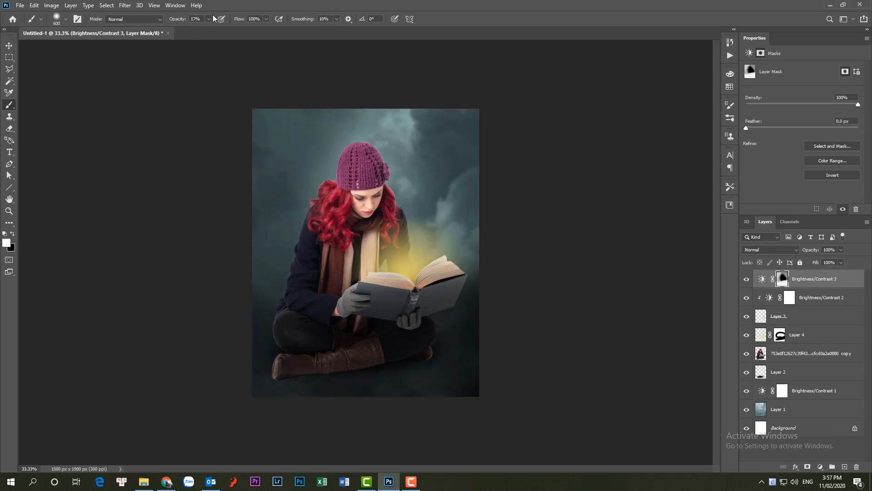
{"action": "left_click_drag", "start_coordinate": [208, 19], "coordinate": [212, 28]}
{"action": "mouse_move", "coordinate": [305, 85]}
{"action": "left_mouse_down"}
{"action": "mouse_move", "coordinate": [511, 246]}
{"action": "mouse_move", "coordinate": [510, 149]}
{"action": "left_mouse_up"}
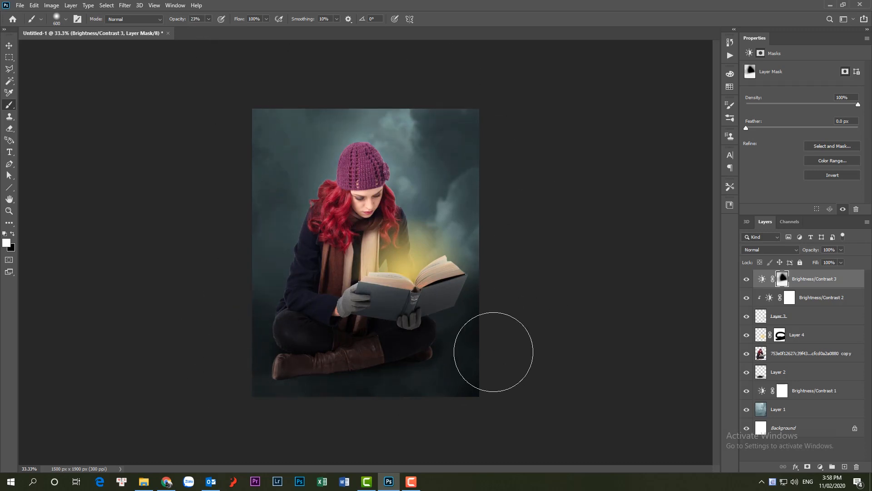
Step: Apply a Gaussian Blur with a 7.0 px radius to the sky layer
{"action": "left_click", "coordinate": [796, 412]}
{"action": "left_click", "coordinate": [157, 6]}
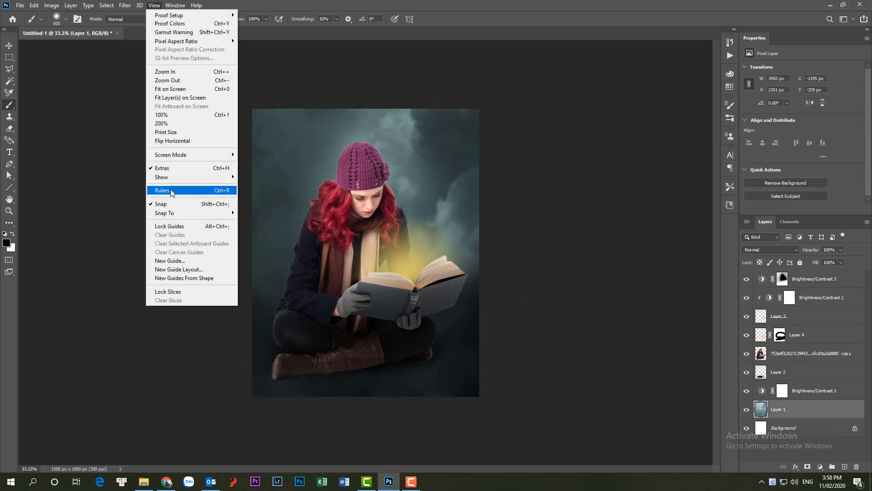
{"action": "mouse_move", "coordinate": [125, 6]}
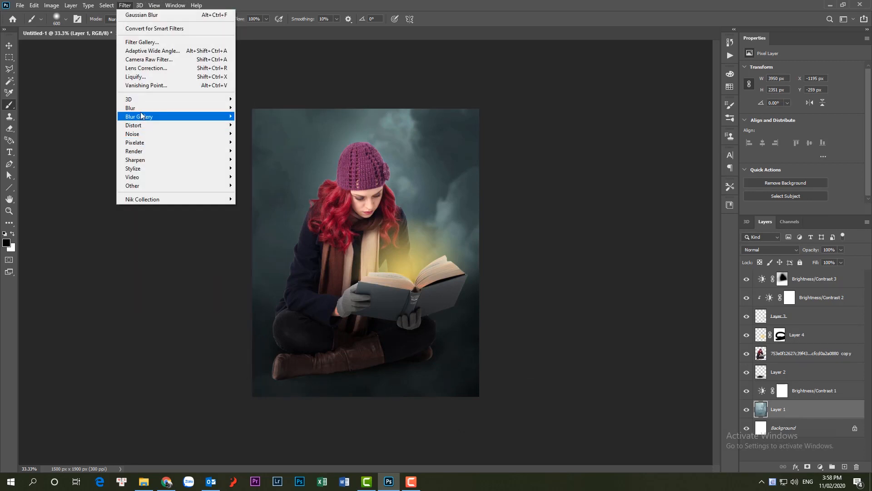
{"action": "mouse_move", "coordinate": [136, 108]}
{"action": "left_click", "coordinate": [256, 139]}
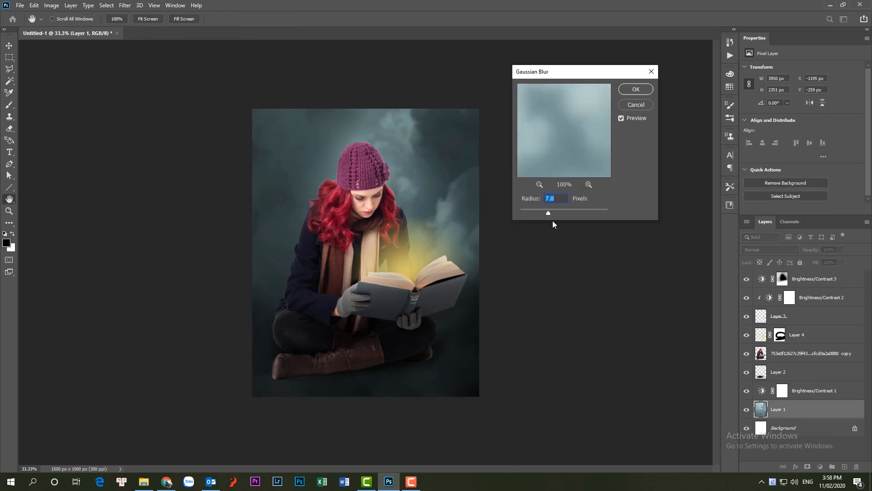
{"action": "left_click", "coordinate": [635, 89]}
{"action": "key", "text": "b"}
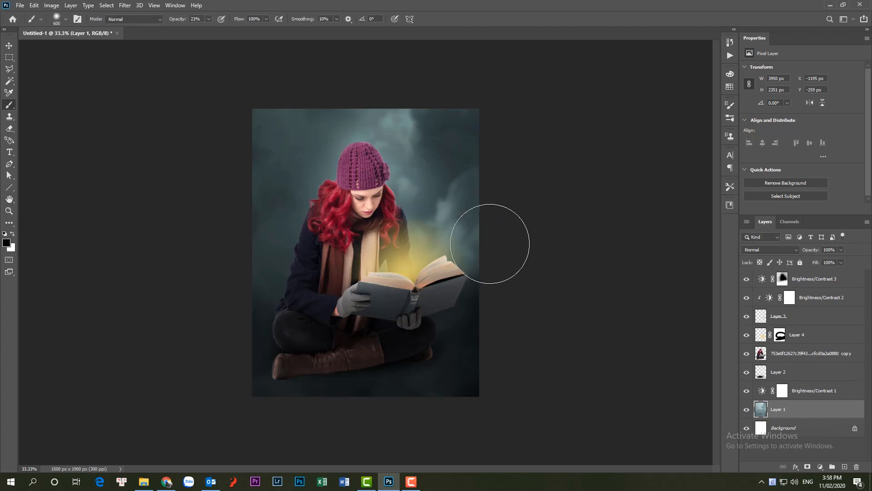
Step: Add another Brightness/Contrast adjustment at the top of the layer stack with brightness -15
{"action": "left_click", "coordinate": [747, 317]}
{"action": "left_click", "coordinate": [787, 278]}
{"action": "left_click", "coordinate": [782, 279]}
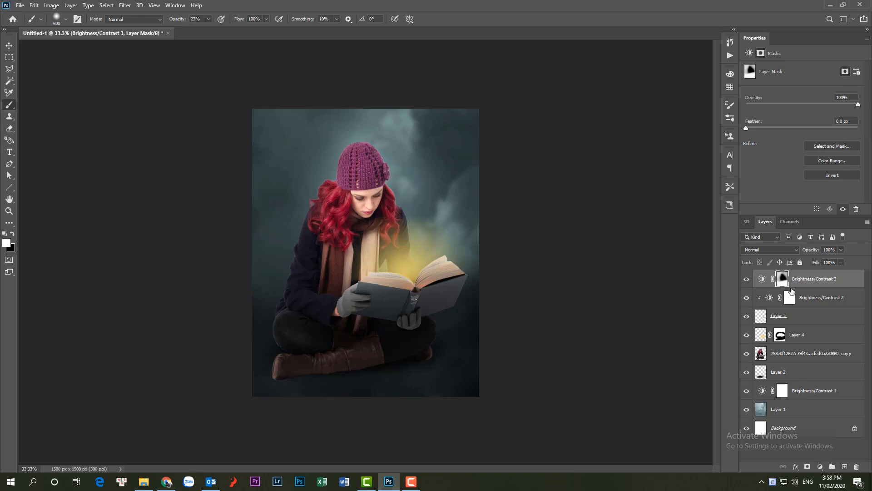
{"action": "left_click", "coordinate": [762, 279]}
{"action": "left_click", "coordinate": [821, 466]}
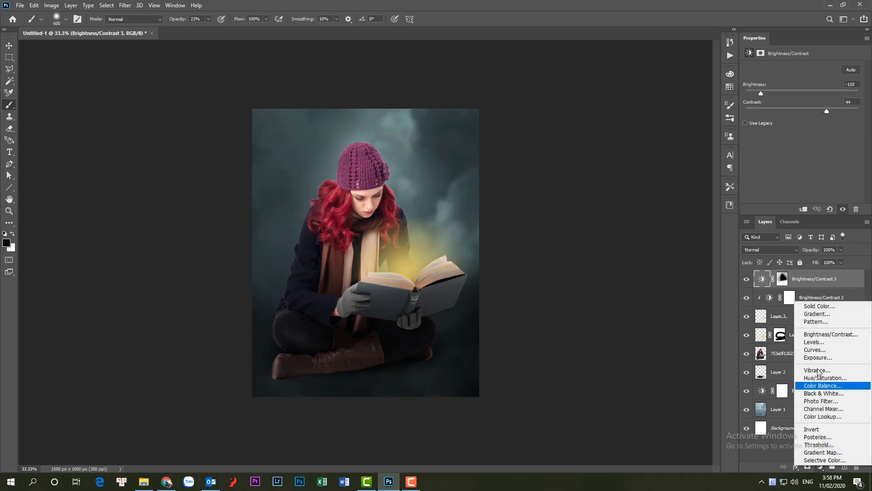
{"action": "left_click", "coordinate": [819, 337]}
{"action": "left_click_drag", "start_coordinate": [802, 94], "coordinate": [796, 93]}
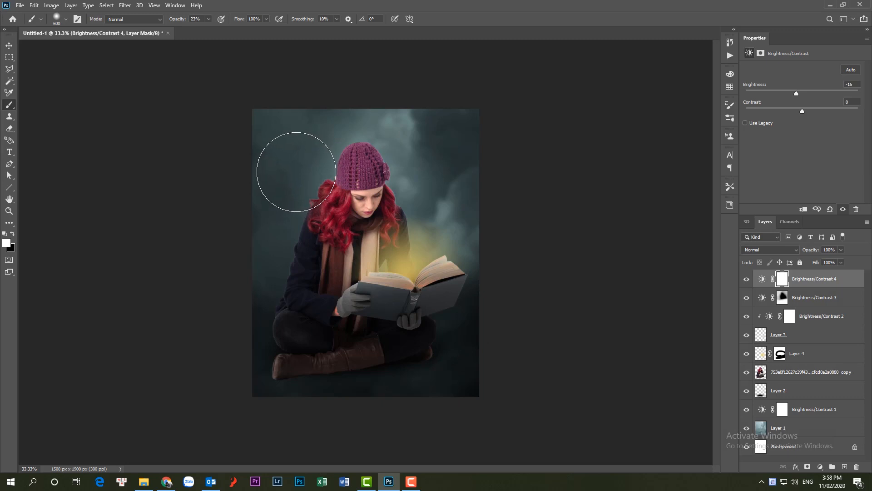
Step: Add an empty layer directly above the woman layer
{"action": "key", "text": "z"}
{"action": "left_click_drag", "start_coordinate": [563, 209], "coordinate": [465, 210]}
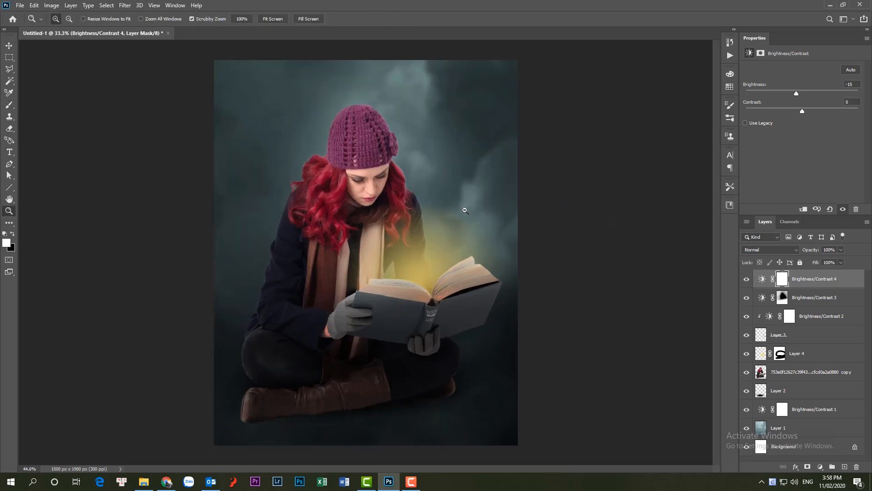
{"action": "key", "text": "v"}
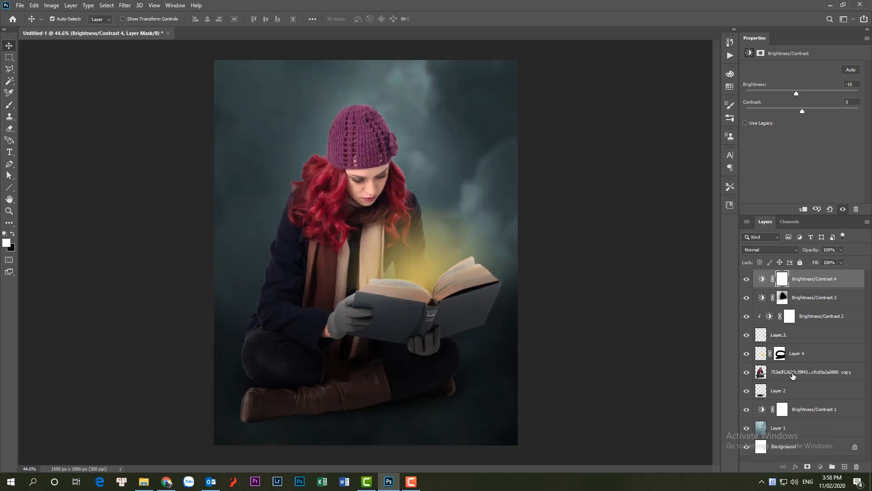
{"action": "left_click", "coordinate": [793, 375]}
{"action": "left_click", "coordinate": [845, 467]}
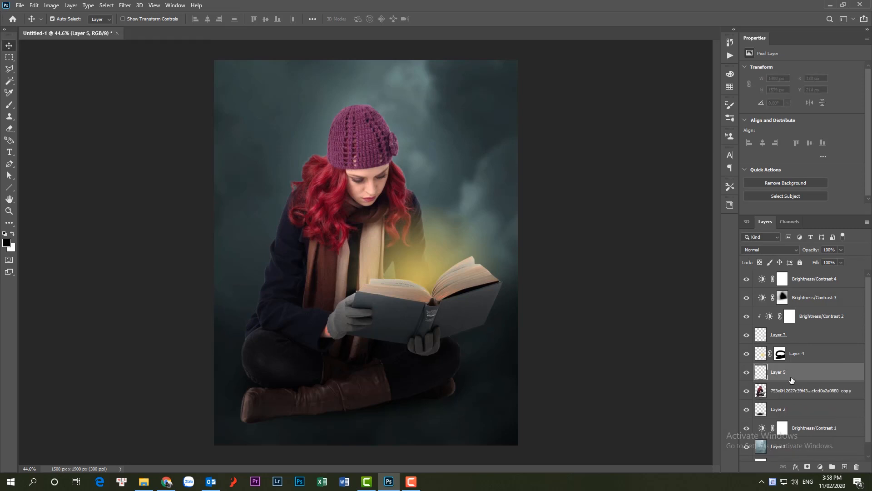
Step: Clip the empty layer to the woman layer and set its blending mode to Overlay
{"action": "right_click", "coordinate": [791, 380]}
{"action": "left_click", "coordinate": [802, 166]}
{"action": "left_click", "coordinate": [786, 251]}
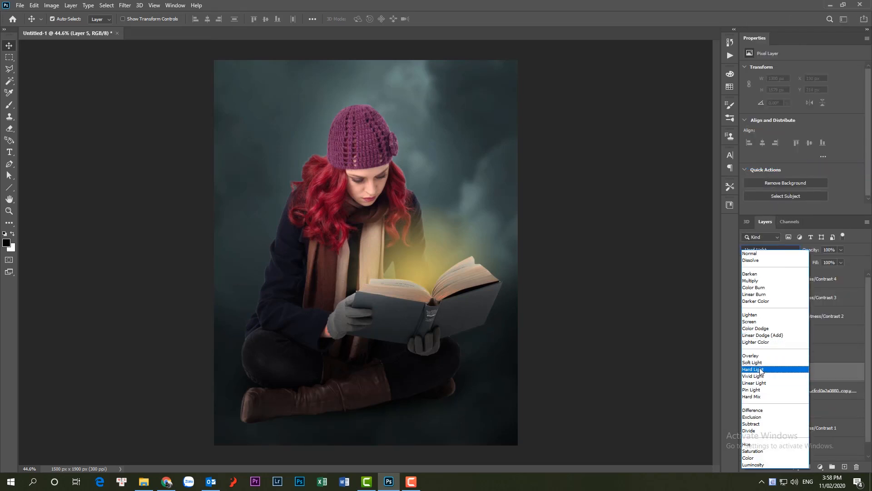
{"action": "left_click", "coordinate": [761, 356]}
{"action": "left_click", "coordinate": [778, 250]}
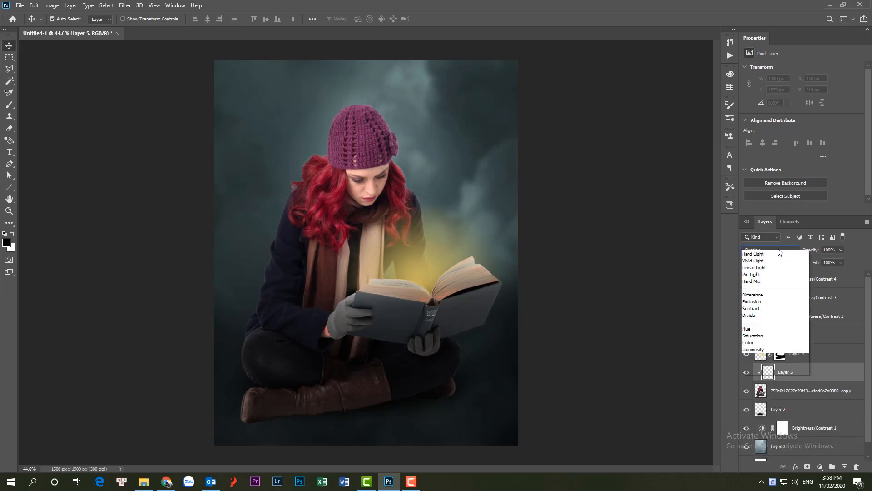
{"action": "left_click", "coordinate": [778, 250]}
Step: Set the brush's foreground colour to a light golden yellow, starting from a colour sampled in the book's glow
{"action": "left_click", "coordinate": [10, 105]}
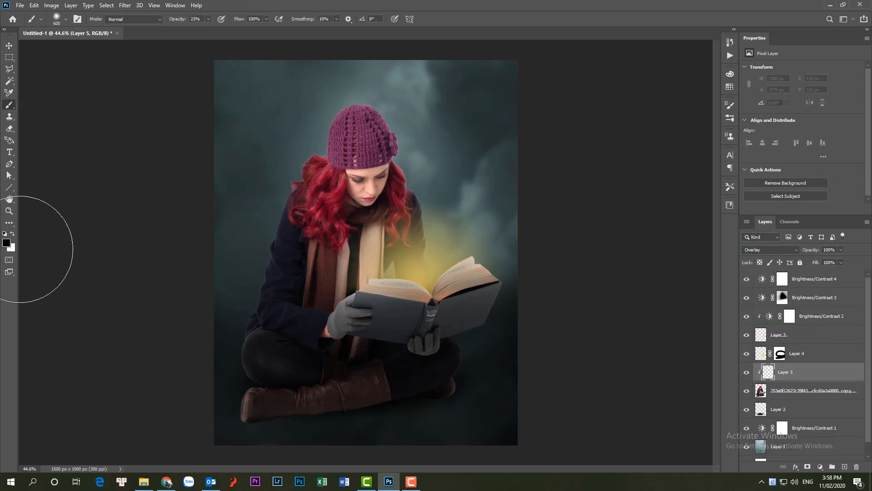
{"action": "left_click", "coordinate": [7, 243]}
{"action": "left_click", "coordinate": [404, 258]}
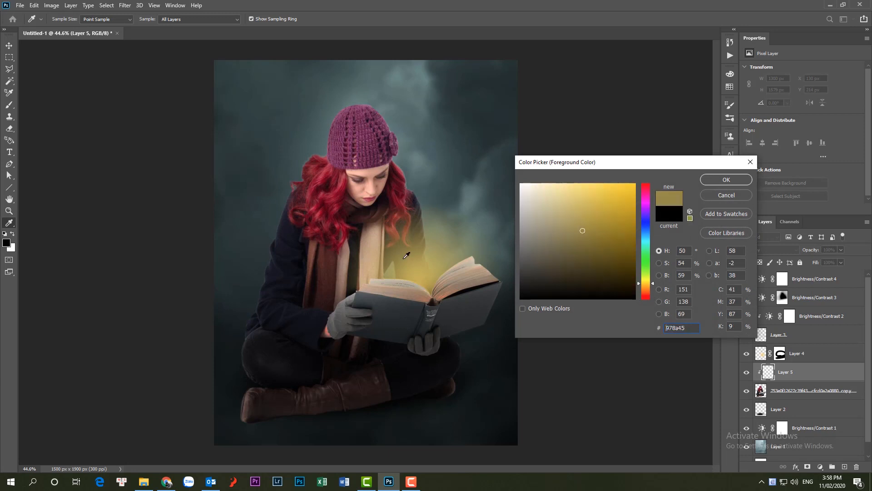
{"action": "left_click", "coordinate": [583, 219]}
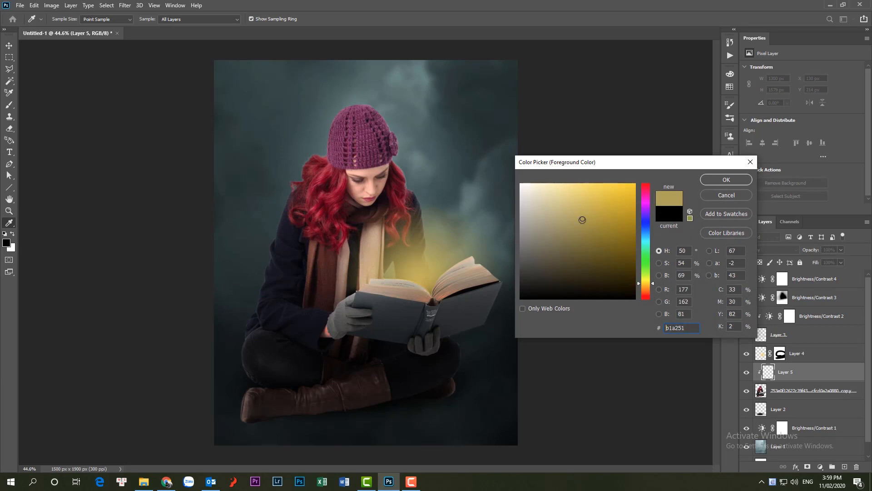
{"action": "left_click", "coordinate": [428, 267]}
{"action": "left_click", "coordinate": [424, 270]}
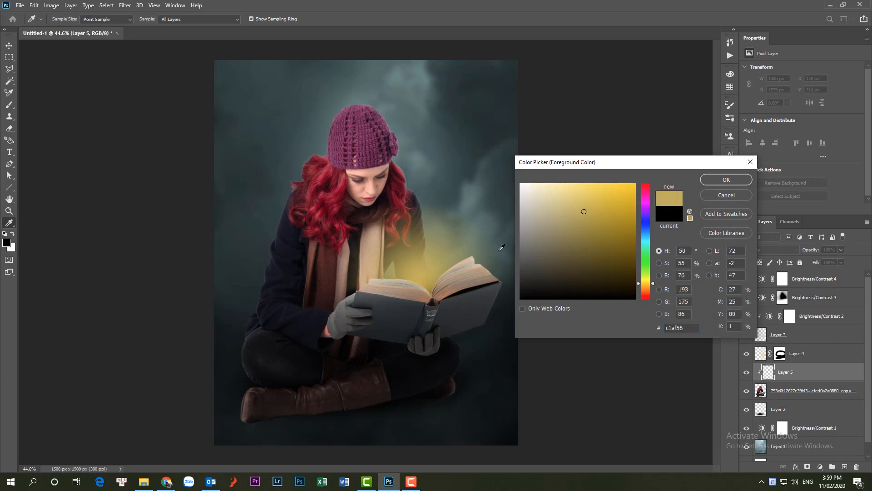
{"action": "left_click", "coordinate": [579, 205]}
{"action": "left_click", "coordinate": [715, 180]}
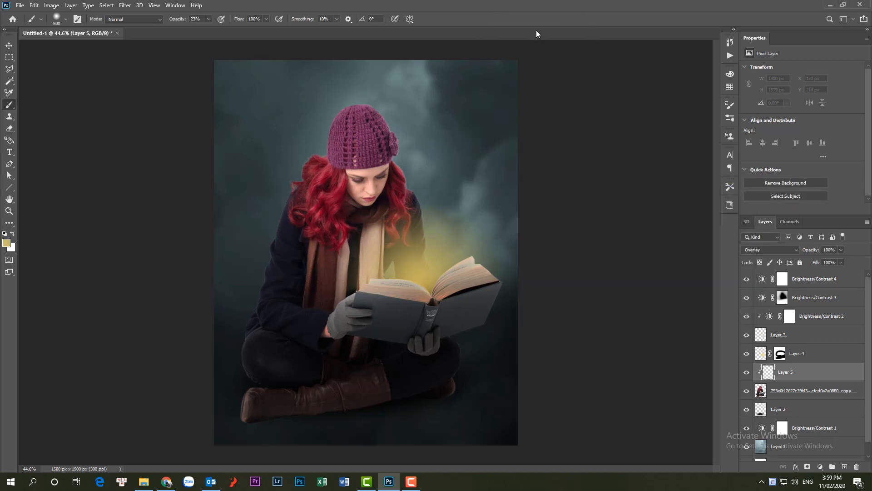
Step: Paint golden light over the woman's hair and scarf with a soft brush of about 150 px at 23% opacity
{"action": "key", "text": "bracketleft"}
{"action": "key", "text": "bracketleft"}
{"action": "key", "text": "bracketleft"}
{"action": "key", "text": "bracketleft"}
{"action": "key", "text": "bracketleft"}
{"action": "key", "text": "bracketleft"}
{"action": "key", "text": "bracketleft"}
{"action": "key", "text": "bracketleft"}
{"action": "key", "text": "bracketleft"}
{"action": "key", "text": "bracketleft"}
{"action": "key", "text": "bracketleft"}
{"action": "key", "text": "bracketleft"}
{"action": "key", "text": "bracketleft"}
{"action": "left_click_drag", "start_coordinate": [400, 177], "coordinate": [393, 232]}
{"action": "mouse_move", "coordinate": [398, 185]}
{"action": "left_mouse_down"}
{"action": "mouse_move", "coordinate": [400, 218]}
{"action": "mouse_move", "coordinate": [374, 259]}
{"action": "mouse_move", "coordinate": [388, 215]}
{"action": "mouse_move", "coordinate": [370, 257]}
{"action": "mouse_move", "coordinate": [376, 227]}
{"action": "mouse_move", "coordinate": [336, 281]}
{"action": "mouse_move", "coordinate": [355, 238]}
{"action": "mouse_move", "coordinate": [341, 278]}
{"action": "mouse_move", "coordinate": [316, 309]}
{"action": "mouse_move", "coordinate": [348, 261]}
{"action": "mouse_move", "coordinate": [348, 240]}
{"action": "mouse_move", "coordinate": [308, 294]}
{"action": "mouse_move", "coordinate": [338, 242]}
{"action": "mouse_move", "coordinate": [319, 288]}
{"action": "mouse_move", "coordinate": [339, 189]}
{"action": "mouse_move", "coordinate": [297, 243]}
{"action": "mouse_move", "coordinate": [339, 210]}
{"action": "left_mouse_up"}
{"action": "key", "text": "bracketright"}
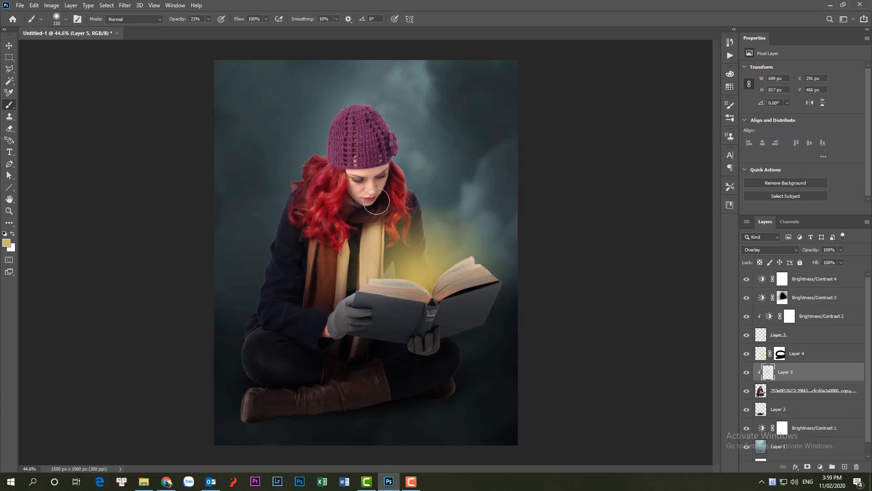
Step: Paint golden light on the face with an 80 px brush and along the hat's lower part with a 100 px brush
{"action": "key", "text": "bracketleft"}
{"action": "key", "text": "bracketleft"}
{"action": "key", "text": "bracketleft"}
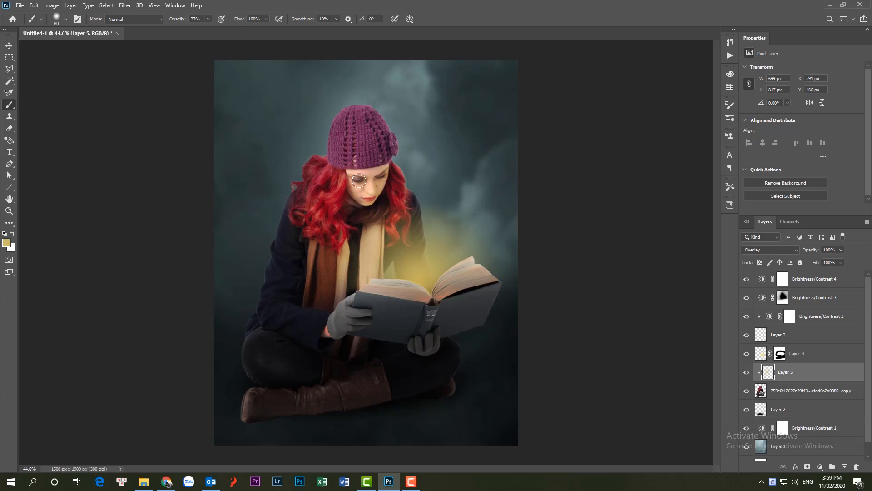
{"action": "key", "text": "bracketright"}
{"action": "mouse_move", "coordinate": [393, 147]}
{"action": "left_mouse_down"}
{"action": "mouse_move", "coordinate": [344, 167]}
{"action": "mouse_move", "coordinate": [404, 146]}
{"action": "mouse_move", "coordinate": [329, 166]}
{"action": "mouse_move", "coordinate": [389, 139]}
{"action": "mouse_move", "coordinate": [335, 167]}
{"action": "mouse_move", "coordinate": [392, 160]}
{"action": "left_mouse_up"}
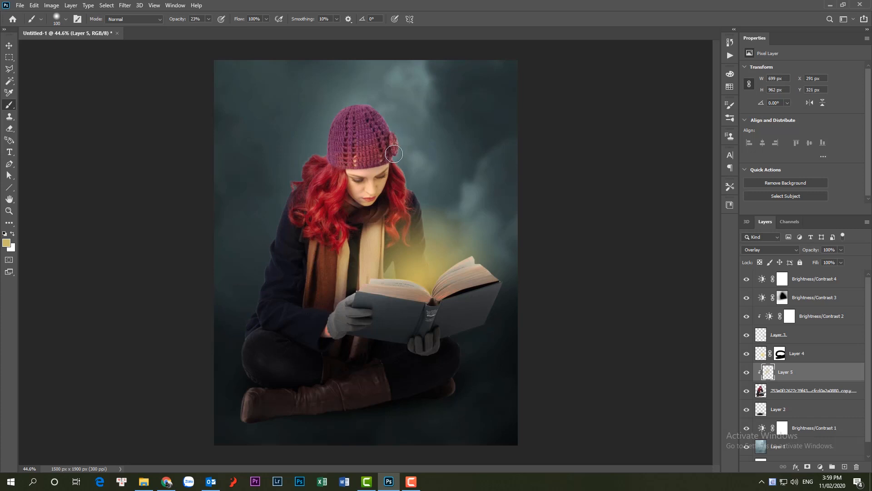
Step: Extend the golden highlights over the hair, scarf and coat, enlarging the soft brush for the broader areas
{"action": "key", "text": "bracketleft"}
{"action": "key", "text": "bracketright"}
{"action": "mouse_move", "coordinate": [403, 204]}
{"action": "left_mouse_down"}
{"action": "mouse_move", "coordinate": [347, 241]}
{"action": "mouse_move", "coordinate": [376, 219]}
{"action": "mouse_move", "coordinate": [342, 226]}
{"action": "mouse_move", "coordinate": [359, 234]}
{"action": "mouse_move", "coordinate": [356, 258]}
{"action": "mouse_move", "coordinate": [327, 292]}
{"action": "mouse_move", "coordinate": [334, 257]}
{"action": "left_mouse_up"}
{"action": "key", "text": "bracketright"}
{"action": "key", "text": "bracketright"}
{"action": "mouse_move", "coordinate": [308, 294]}
{"action": "left_mouse_down"}
{"action": "mouse_move", "coordinate": [340, 253]}
{"action": "mouse_move", "coordinate": [316, 299]}
{"action": "mouse_move", "coordinate": [321, 237]}
{"action": "mouse_move", "coordinate": [290, 304]}
{"action": "mouse_move", "coordinate": [332, 251]}
{"action": "mouse_move", "coordinate": [330, 233]}
{"action": "mouse_move", "coordinate": [320, 268]}
{"action": "mouse_move", "coordinate": [349, 217]}
{"action": "mouse_move", "coordinate": [320, 237]}
{"action": "mouse_move", "coordinate": [372, 220]}
{"action": "mouse_move", "coordinate": [392, 246]}
{"action": "mouse_move", "coordinate": [405, 203]}
{"action": "mouse_move", "coordinate": [399, 258]}
{"action": "mouse_move", "coordinate": [417, 197]}
{"action": "mouse_move", "coordinate": [420, 270]}
{"action": "mouse_move", "coordinate": [398, 244]}
{"action": "mouse_move", "coordinate": [385, 261]}
{"action": "mouse_move", "coordinate": [417, 226]}
{"action": "left_mouse_up"}
{"action": "key", "text": "bracketleft"}
{"action": "key", "text": "bracketleft"}
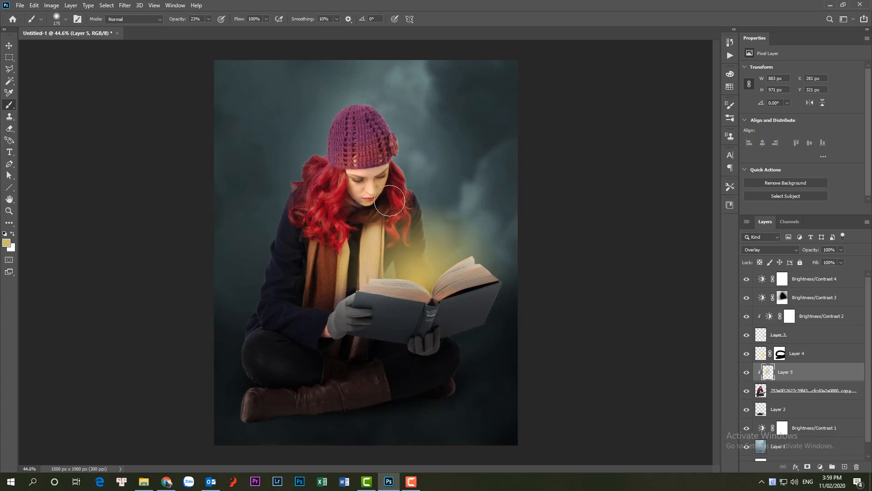
{"action": "key", "text": "bracketleft"}
{"action": "key", "text": "bracketleft"}
{"action": "key", "text": "bracketright"}
Step: Compare the woman with and without the painted highlights and lower that layer's opacity to 71%
{"action": "left_click", "coordinate": [747, 373]}
{"action": "left_click", "coordinate": [746, 373]}
{"action": "left_click", "coordinate": [747, 375]}
{"action": "left_click", "coordinate": [747, 374]}
{"action": "key", "text": "ctrl+minus"}
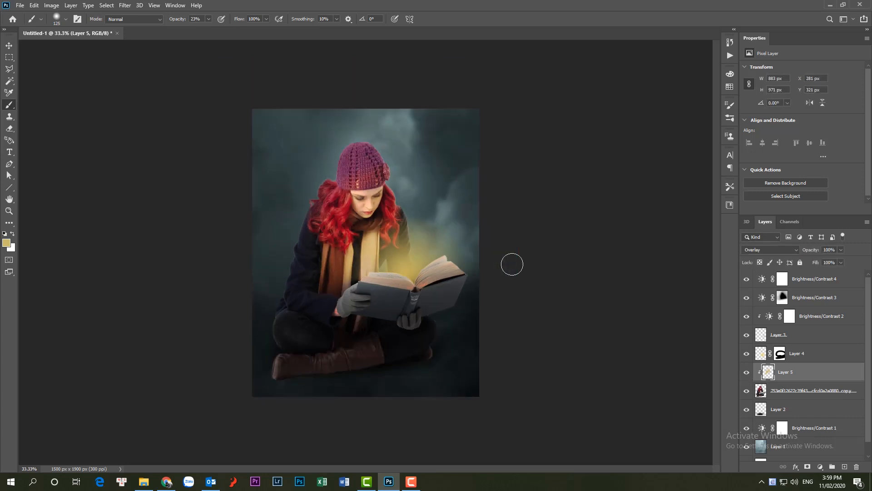
{"action": "key", "text": "v"}
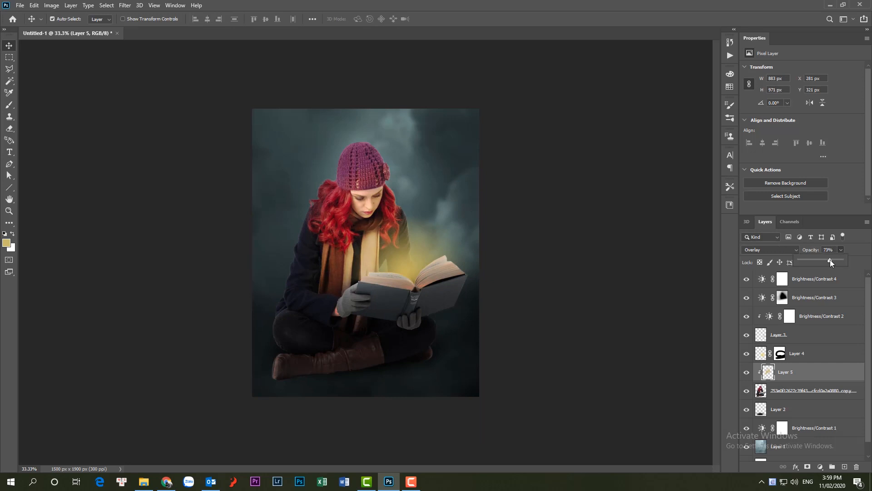
{"action": "left_click_drag", "start_coordinate": [821, 260], "coordinate": [832, 261]}
{"action": "left_click", "coordinate": [573, 248]}
Step: Examine the composite with Layer 3 and the golden highlight layer each hidden and shown
{"action": "key", "text": "ctrl+plus"}
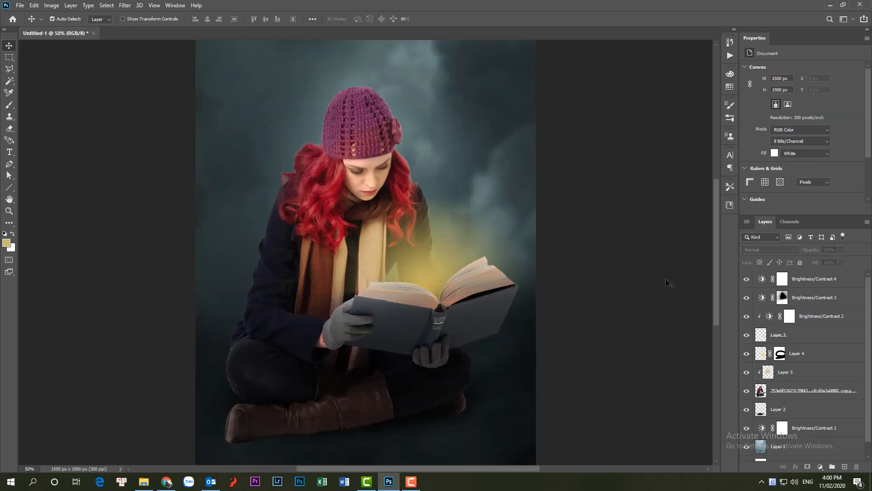
{"action": "left_click", "coordinate": [747, 335]}
{"action": "left_click", "coordinate": [747, 335]}
{"action": "left_click", "coordinate": [746, 373]}
{"action": "left_click", "coordinate": [746, 372]}
{"action": "left_click", "coordinate": [800, 373]}
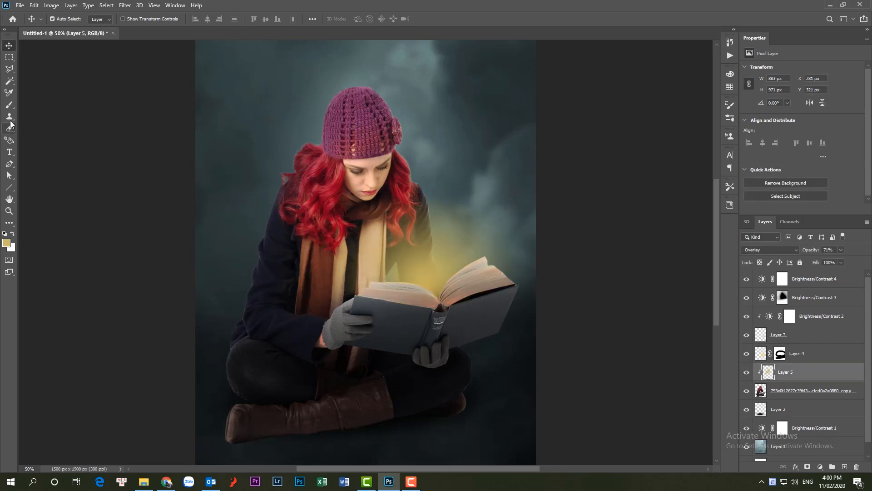
{"action": "left_click", "coordinate": [9, 104]}
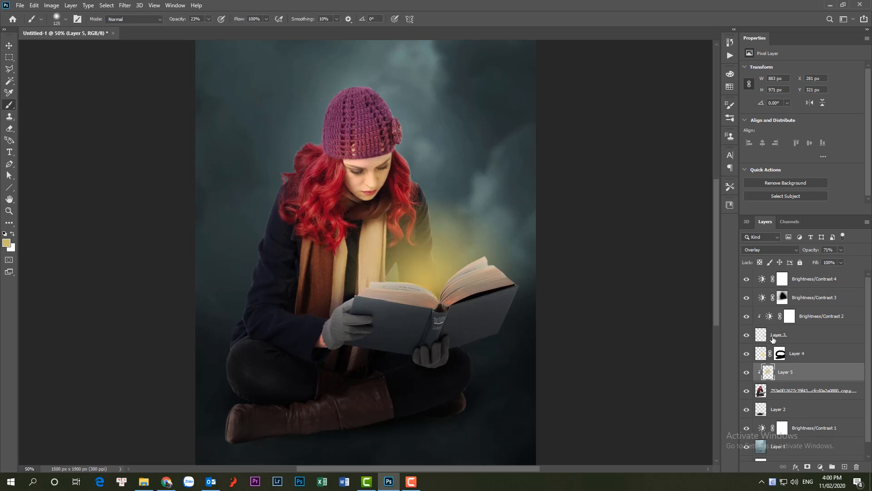
{"action": "left_click", "coordinate": [745, 374]}
{"action": "left_click", "coordinate": [746, 374]}
{"action": "key", "text": "ctrl+0"}
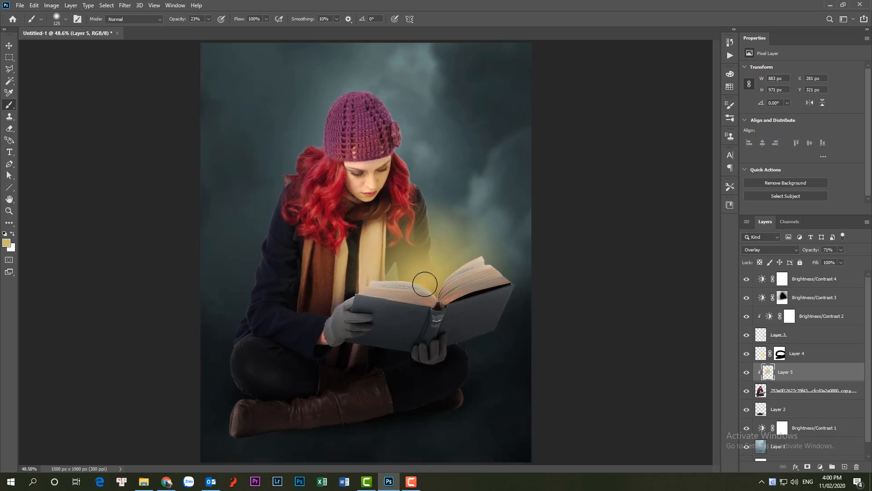
{"action": "key", "text": "v"}
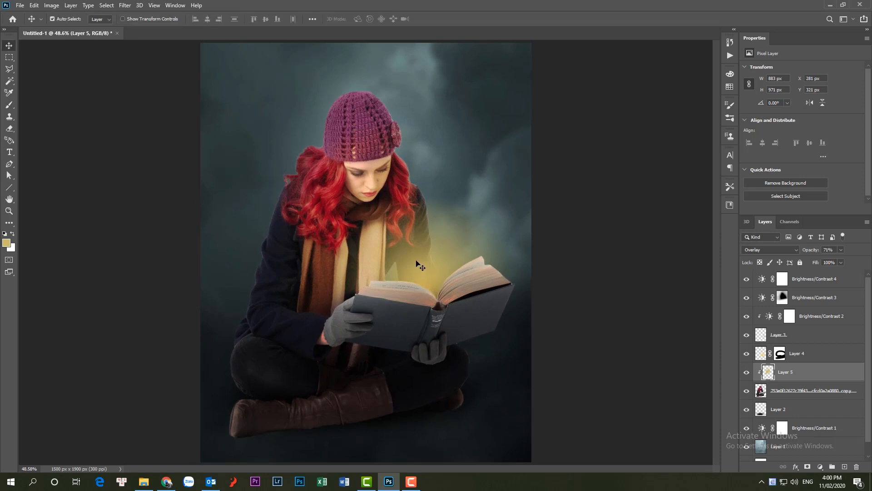
{"action": "key", "text": "ctrl+minus"}
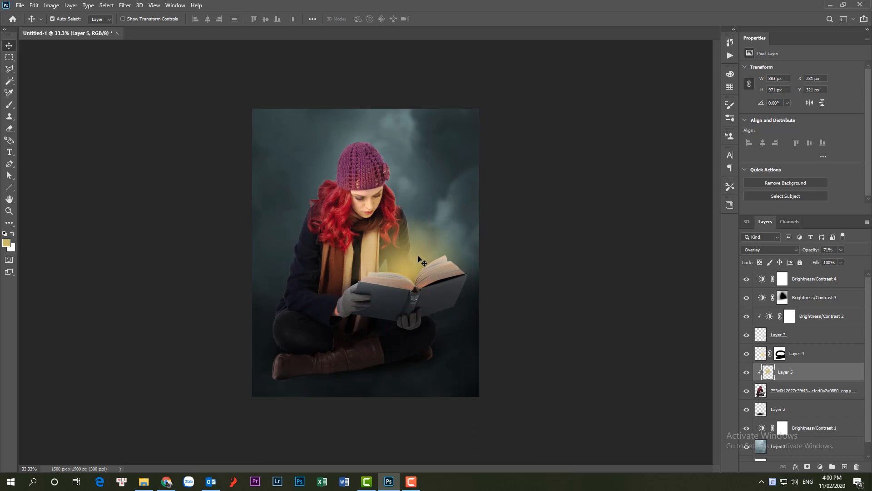
Step: Place the dark sparkle image 7893de801062e83cb173 as an embedded object above the highlight layer
{"action": "left_click", "coordinate": [22, 6]}
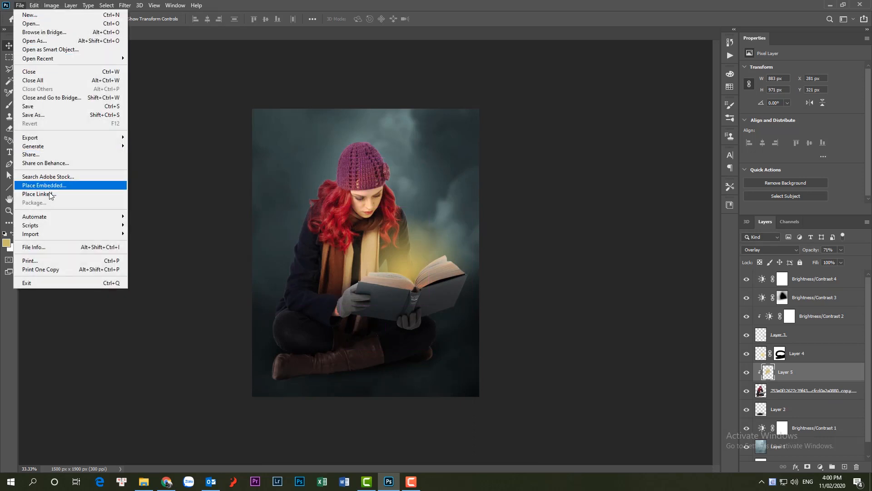
{"action": "left_click", "coordinate": [91, 185]}
{"action": "left_click", "coordinate": [241, 78]}
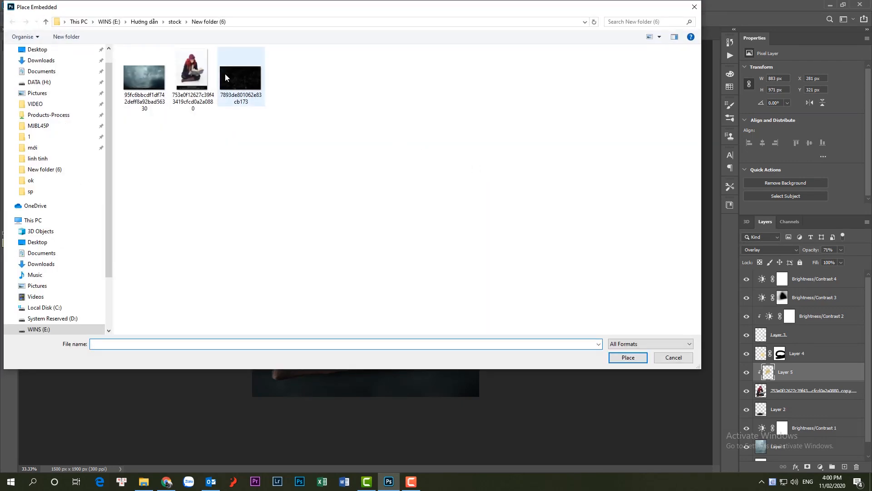
{"action": "left_click", "coordinate": [646, 357]}
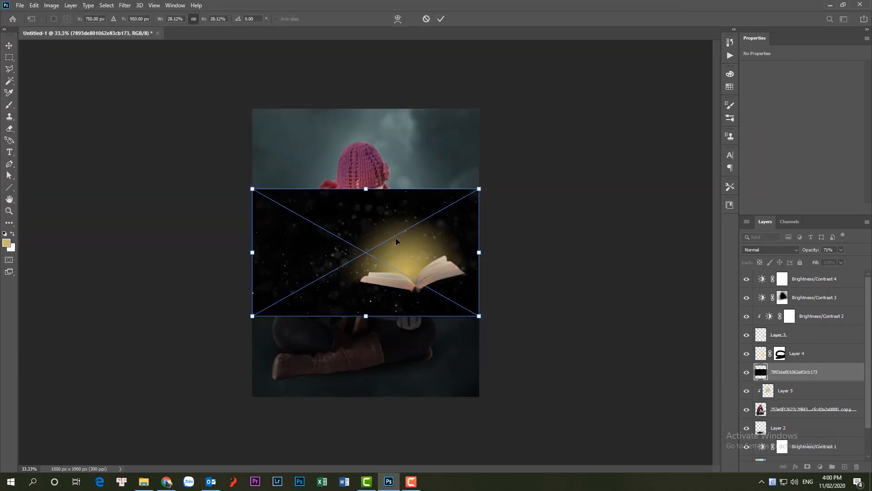
Step: Scale the sparkle image down to 1024 × 576 px, position it over the open book and apply the placement
{"action": "left_click_drag", "start_coordinate": [397, 244], "coordinate": [410, 252]}
{"action": "scroll", "coordinate": [410, 248], "scroll_direction": "up", "scroll_amount": 1}
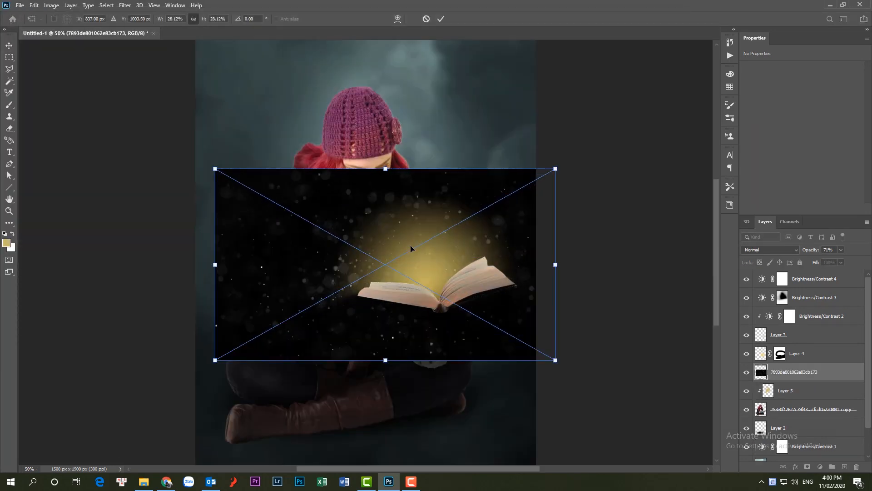
{"action": "left_click_drag", "start_coordinate": [555, 168], "coordinate": [582, 138]}
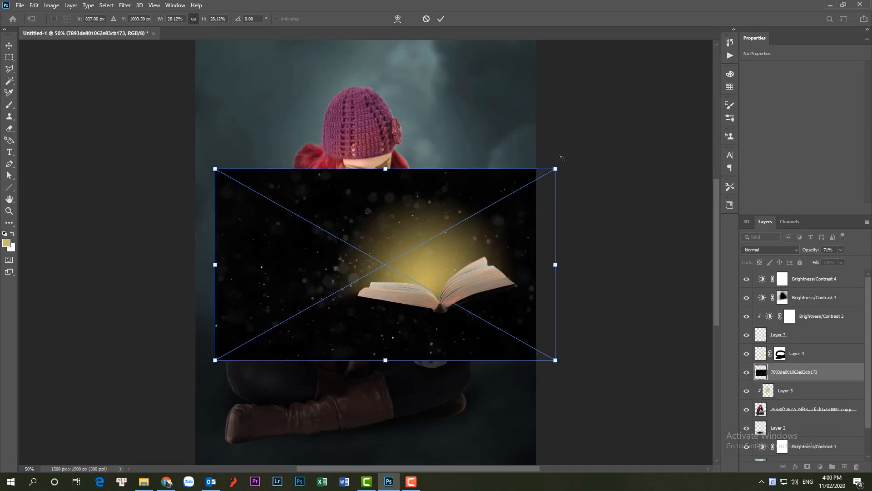
{"action": "left_click_drag", "start_coordinate": [555, 169], "coordinate": [503, 202]}
{"action": "left_click_drag", "start_coordinate": [464, 238], "coordinate": [496, 248]}
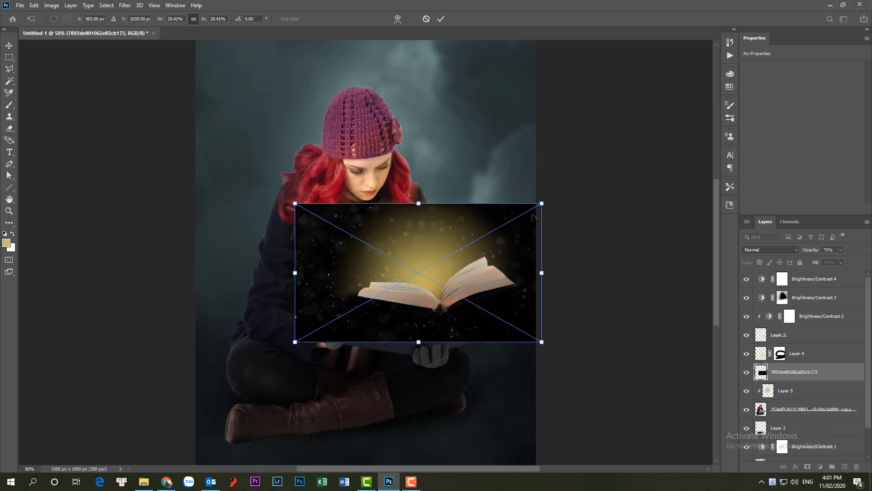
{"action": "left_click_drag", "start_coordinate": [530, 208], "coordinate": [522, 214]}
{"action": "left_click_drag", "start_coordinate": [480, 244], "coordinate": [466, 242]}
{"action": "left_click_drag", "start_coordinate": [508, 214], "coordinate": [517, 208]}
{"action": "left_click", "coordinate": [440, 19]}
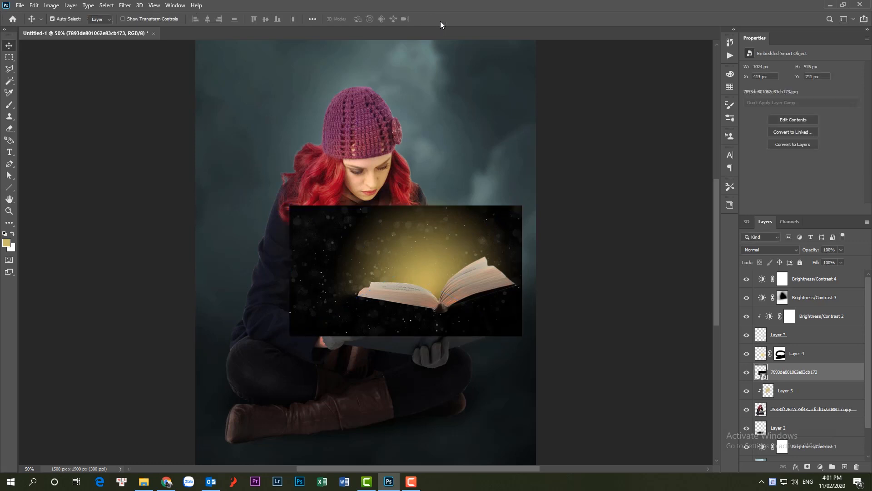
Step: Set the sparkle layer's blending mode to Screen and shift it slightly down to X 415 px, Y 779 px
{"action": "left_click", "coordinate": [798, 251]}
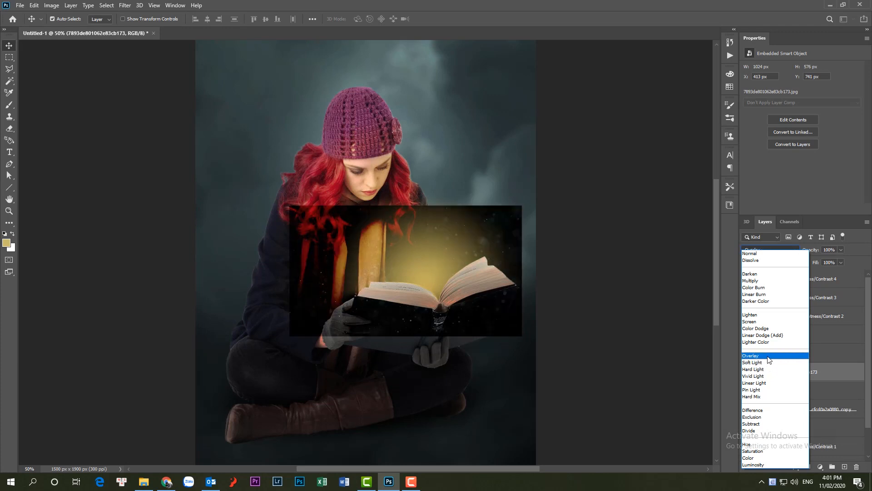
{"action": "left_click", "coordinate": [771, 322]}
{"action": "key", "text": "ctrl"}
{"action": "left_click_drag", "start_coordinate": [402, 261], "coordinate": [426, 262]}
Step: Duplicate the sparkle layer three times, merge all four into one layer, and merge one further duplicate into it
{"action": "key", "text": "ctrl+j"}
{"action": "key", "text": "ctrl+j"}
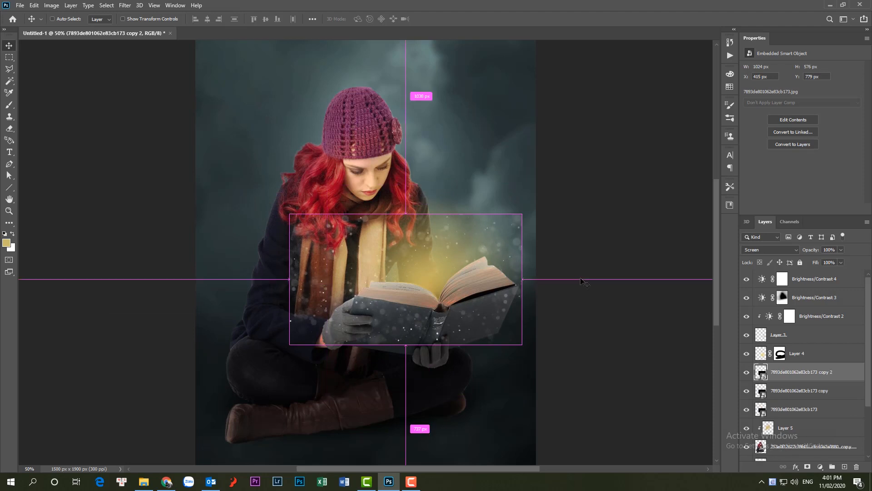
{"action": "key", "text": "ctrl+j"}
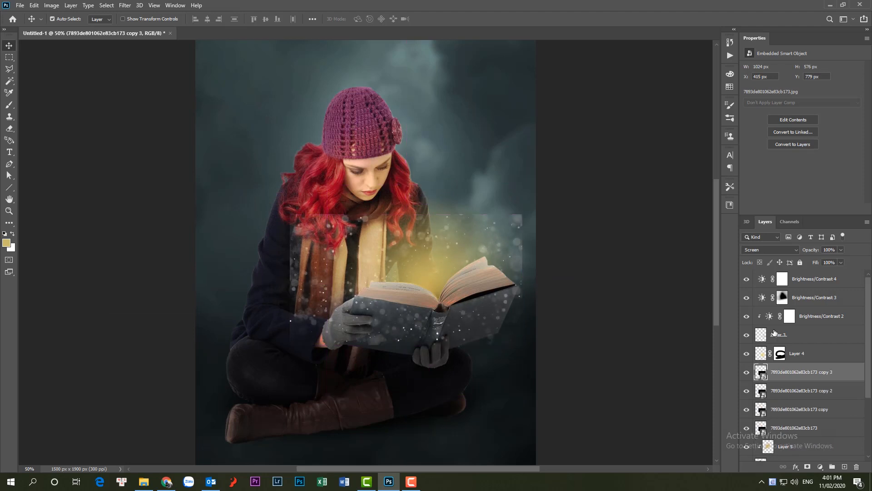
{"action": "left_click", "coordinate": [781, 390], "text": "ctrl"}
{"action": "left_click", "coordinate": [782, 409], "text": "ctrl"}
{"action": "left_click", "coordinate": [782, 428], "text": "ctrl"}
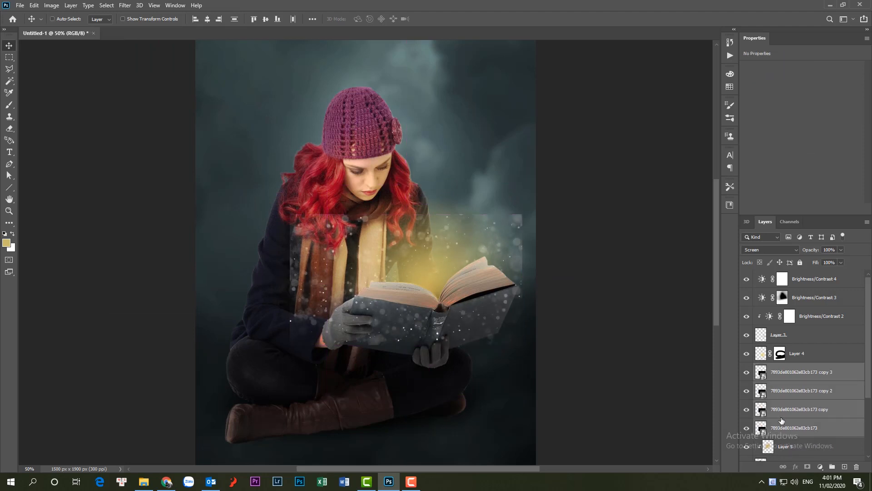
{"action": "key", "text": "ctrl+e"}
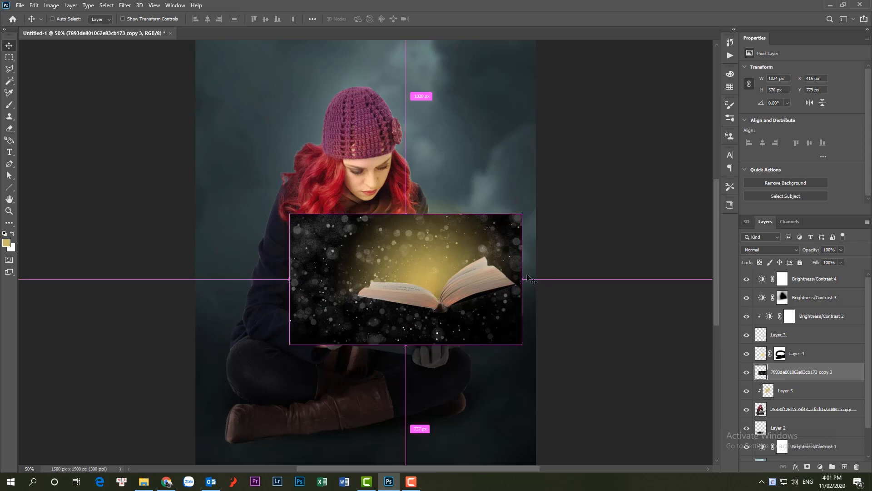
{"action": "key", "text": "ctrl+j"}
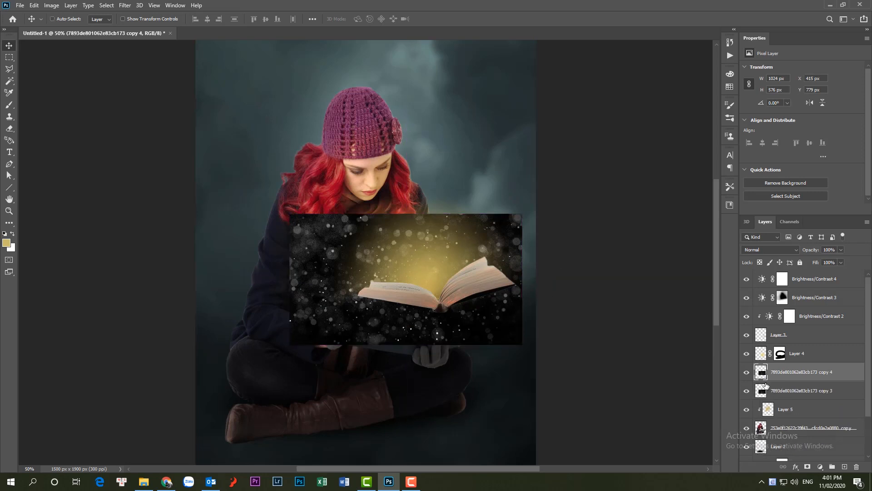
{"action": "key", "text": "ctrl+e"}
Step: Move the merged sparkle layer up to X 395 px, Y 716 px and set its blending mode to Screen
{"action": "left_click_drag", "start_coordinate": [424, 292], "coordinate": [426, 269]}
{"action": "key", "text": "ctrl+t"}
{"action": "mouse_move", "coordinate": [491, 240]}
{"action": "left_mouse_down"}
{"action": "mouse_move", "coordinate": [479, 241]}
{"action": "mouse_move", "coordinate": [482, 233]}
{"action": "left_mouse_up"}
{"action": "left_click", "coordinate": [451, 19]}
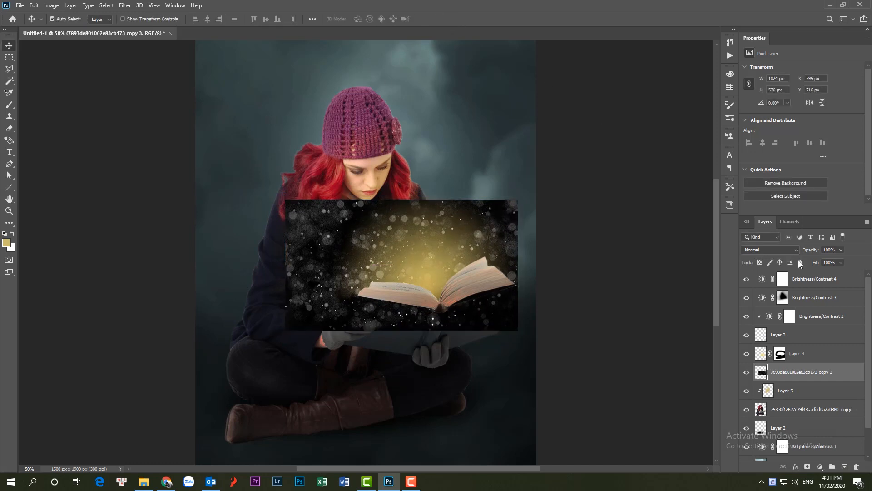
{"action": "left_click", "coordinate": [772, 249]}
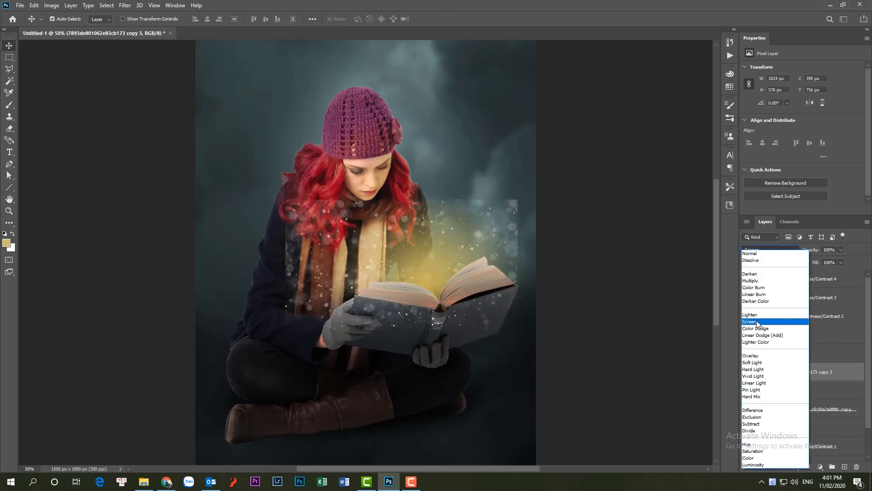
{"action": "left_click", "coordinate": [757, 322]}
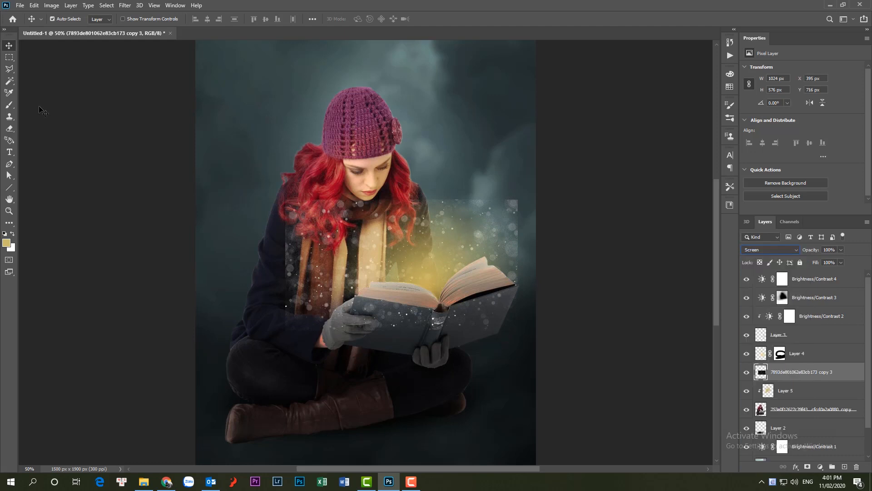
Step: Add a layer mask to the merged sparkle layer and set up a 300 px black brush at 100% opacity
{"action": "left_click", "coordinate": [10, 106]}
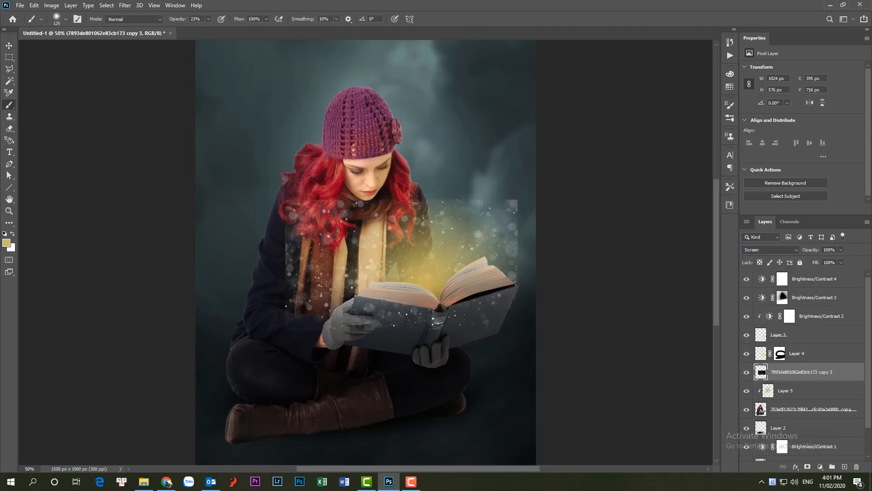
{"action": "left_click", "coordinate": [809, 467]}
{"action": "key", "text": "bracketright"}
{"action": "key", "text": "bracketright"}
{"action": "key", "text": "bracketright"}
{"action": "key", "text": "bracketright"}
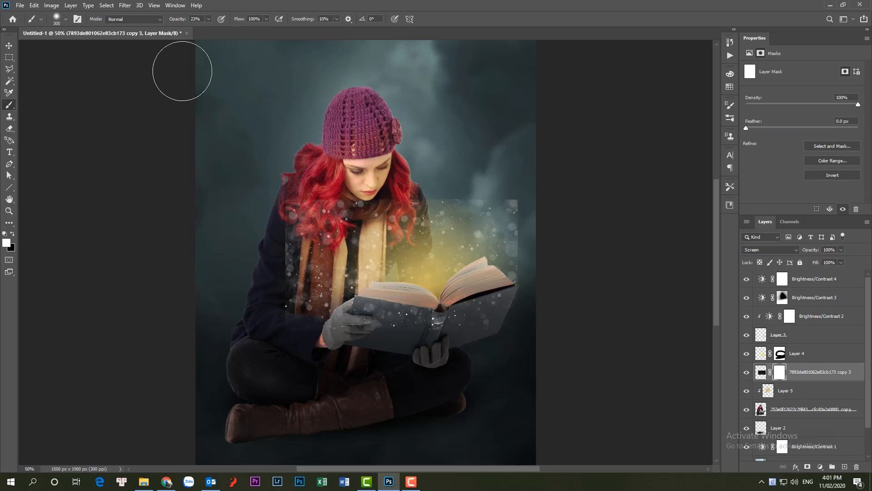
{"action": "left_click", "coordinate": [208, 19]}
{"action": "left_click_drag", "start_coordinate": [204, 29], "coordinate": [241, 29]}
{"action": "left_click", "coordinate": [414, 348]}
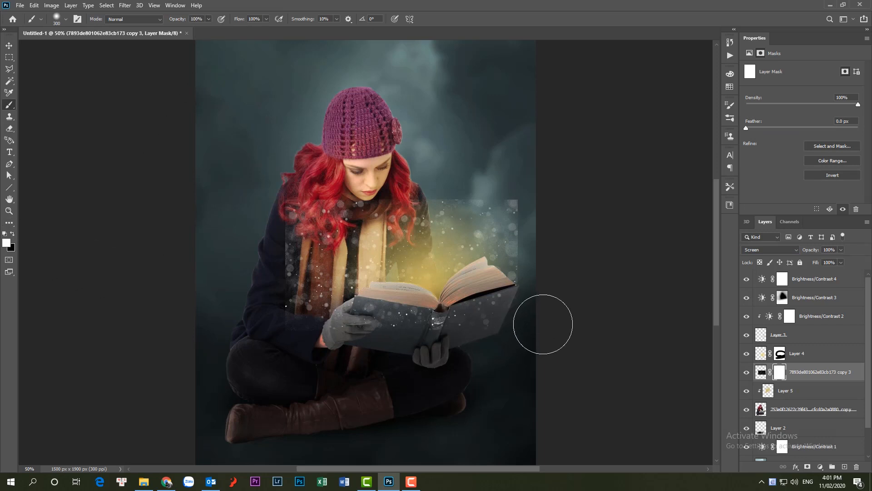
{"action": "left_click", "coordinate": [13, 233]}
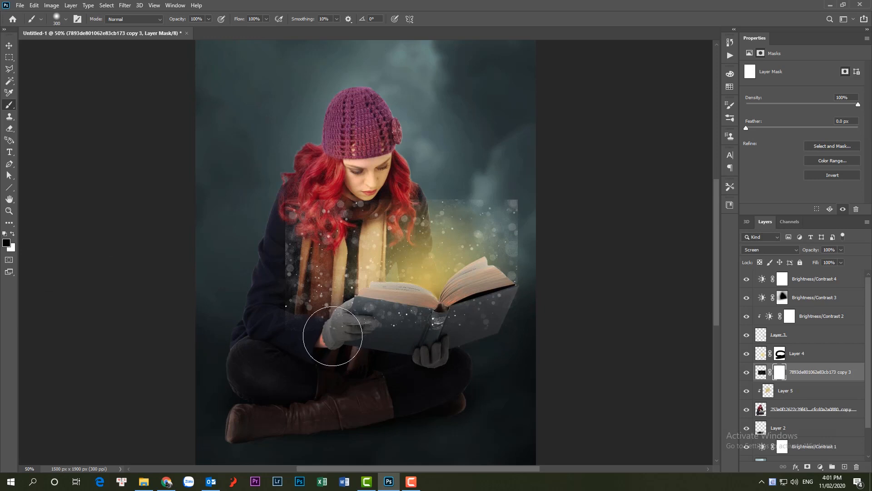
Step: Paint black on the sparkle mask to hide the image's hard edges and the sparkles over her hair, coat and the book cover
{"action": "mouse_move", "coordinate": [334, 331]}
{"action": "left_mouse_down"}
{"action": "mouse_move", "coordinate": [475, 342]}
{"action": "mouse_move", "coordinate": [358, 335]}
{"action": "mouse_move", "coordinate": [492, 329]}
{"action": "mouse_move", "coordinate": [540, 304]}
{"action": "mouse_move", "coordinate": [524, 320]}
{"action": "mouse_move", "coordinate": [472, 333]}
{"action": "mouse_move", "coordinate": [368, 336]}
{"action": "mouse_move", "coordinate": [304, 326]}
{"action": "mouse_move", "coordinate": [302, 343]}
{"action": "mouse_move", "coordinate": [306, 214]}
{"action": "mouse_move", "coordinate": [364, 166]}
{"action": "mouse_move", "coordinate": [337, 164]}
{"action": "mouse_move", "coordinate": [376, 154]}
{"action": "left_mouse_up"}
{"action": "key", "text": "bracketleft"}
{"action": "key", "text": "bracketleft"}
{"action": "key", "text": "bracketright"}
{"action": "key", "text": "bracketright"}
{"action": "mouse_move", "coordinate": [564, 181]}
{"action": "left_mouse_down"}
{"action": "mouse_move", "coordinate": [580, 247]}
{"action": "mouse_move", "coordinate": [520, 145]}
{"action": "mouse_move", "coordinate": [555, 282]}
{"action": "mouse_move", "coordinate": [568, 250]}
{"action": "left_mouse_up"}
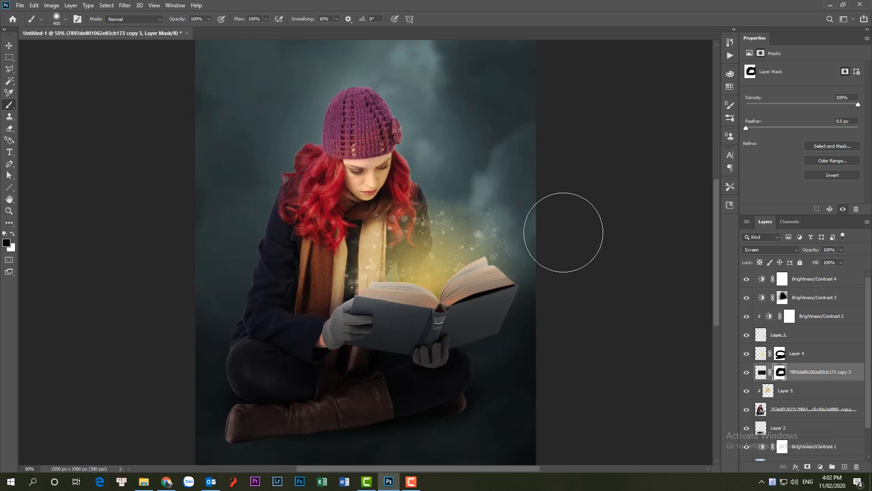
{"action": "key", "text": "bracketleft"}
{"action": "key", "text": "bracketleft"}
{"action": "key", "text": "bracketleft"}
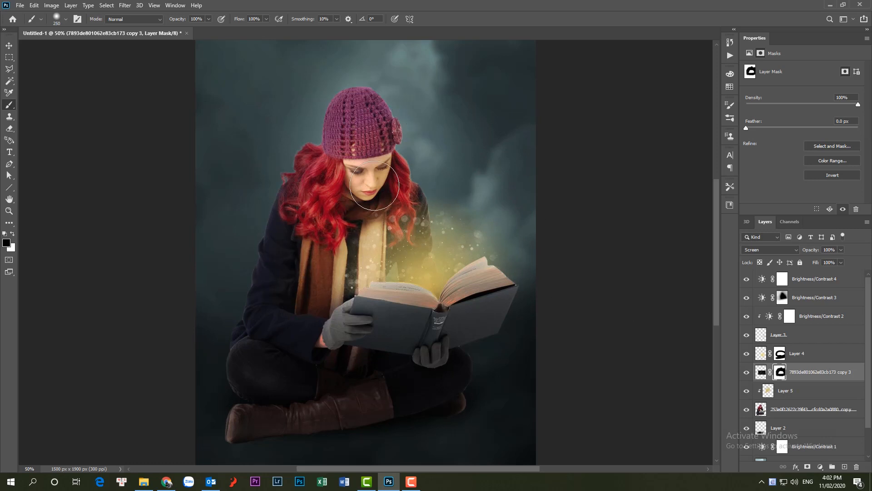
{"action": "mouse_move", "coordinate": [339, 282]}
{"action": "left_mouse_down"}
{"action": "mouse_move", "coordinate": [306, 312]}
{"action": "mouse_move", "coordinate": [312, 295]}
{"action": "mouse_move", "coordinate": [301, 278]}
{"action": "mouse_move", "coordinate": [305, 319]}
{"action": "left_mouse_up"}
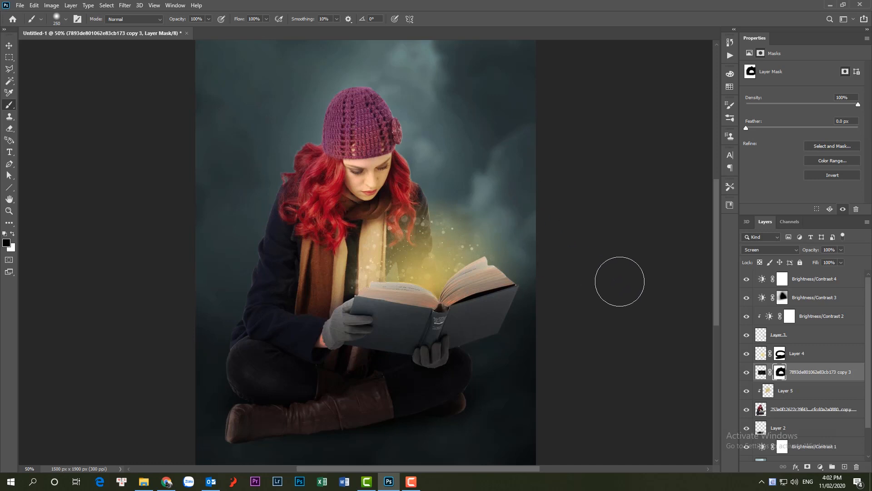
Step: Duplicate the masked sparkle layer, merge the two copies into one and set the merged layer's blending mode to Screen
{"action": "key", "text": "ctrl+minus"}
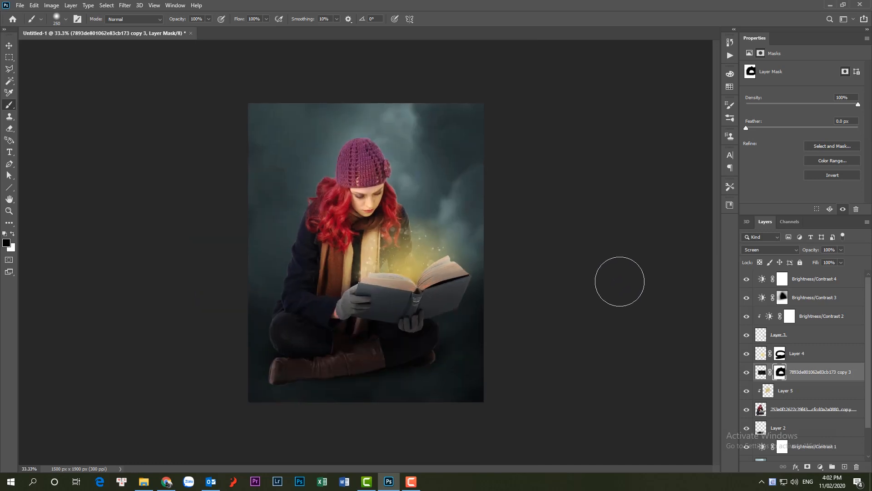
{"action": "key", "text": "ctrl+0"}
{"action": "key", "text": "ctrl+j"}
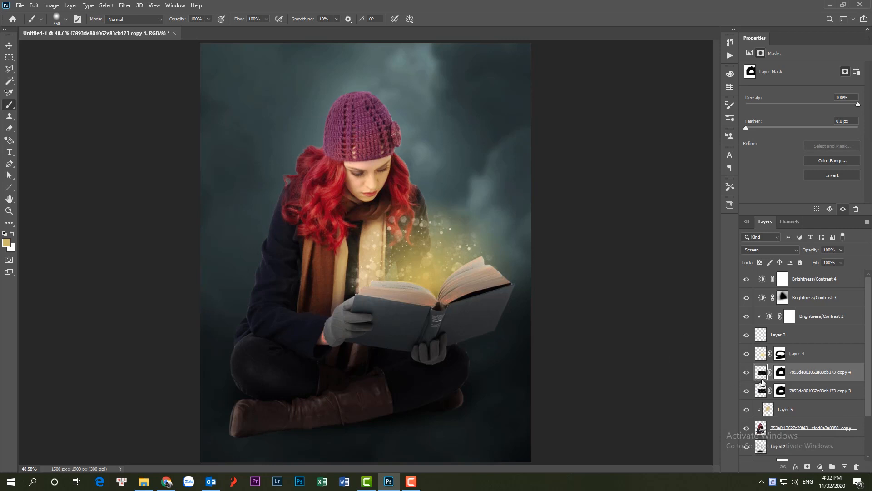
{"action": "key", "text": "ctrl+e"}
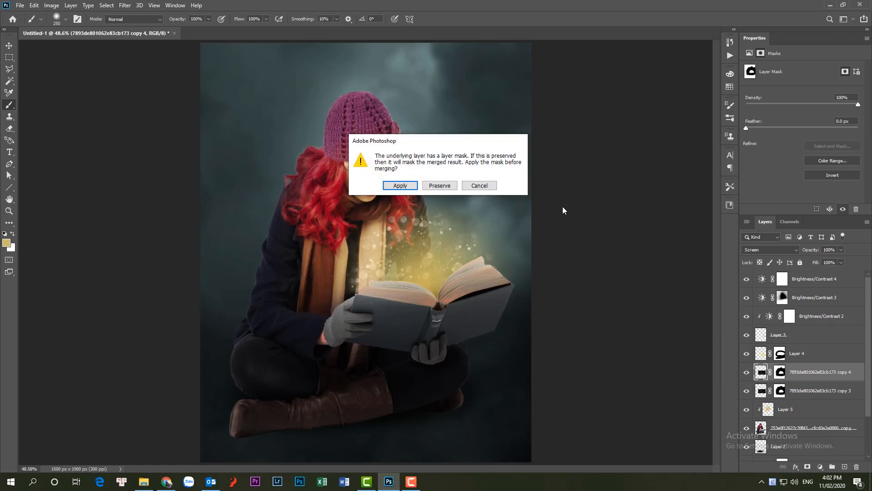
{"action": "key", "text": "Escape"}
{"action": "left_click", "coordinate": [792, 394], "text": "ctrl"}
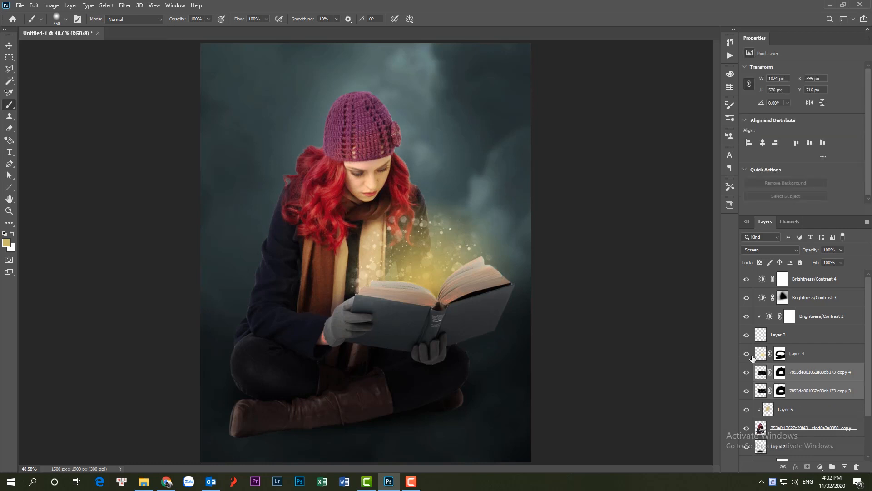
{"action": "key", "text": "ctrl+e"}
{"action": "left_click", "coordinate": [775, 249]}
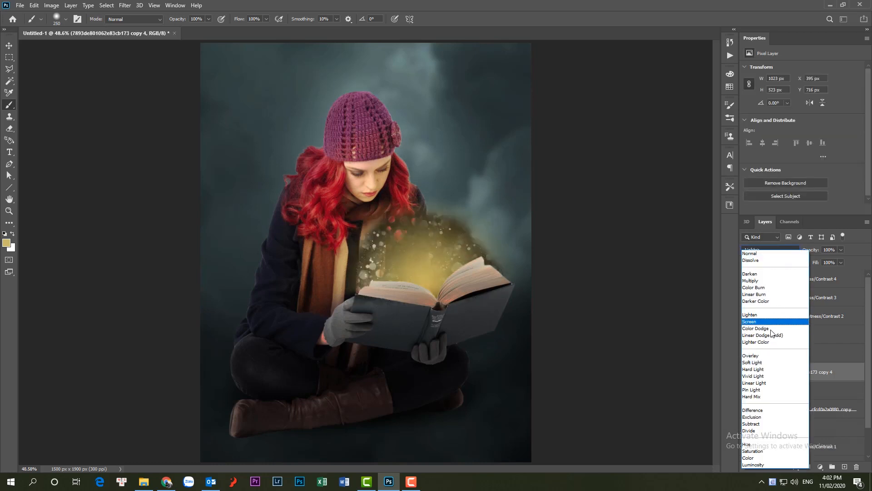
{"action": "left_click", "coordinate": [765, 324]}
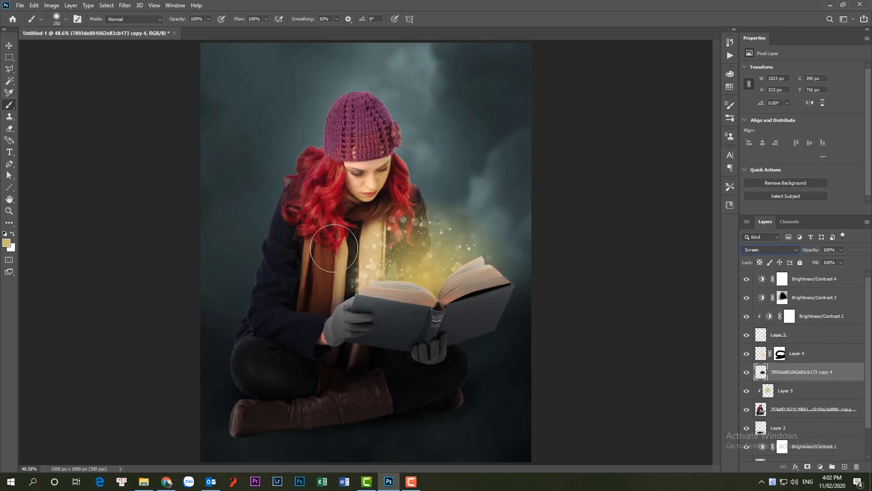
Step: Erase the stray outer sparkles around the book's glow with a soft eraser of about 250 px
{"action": "left_click", "coordinate": [10, 129]}
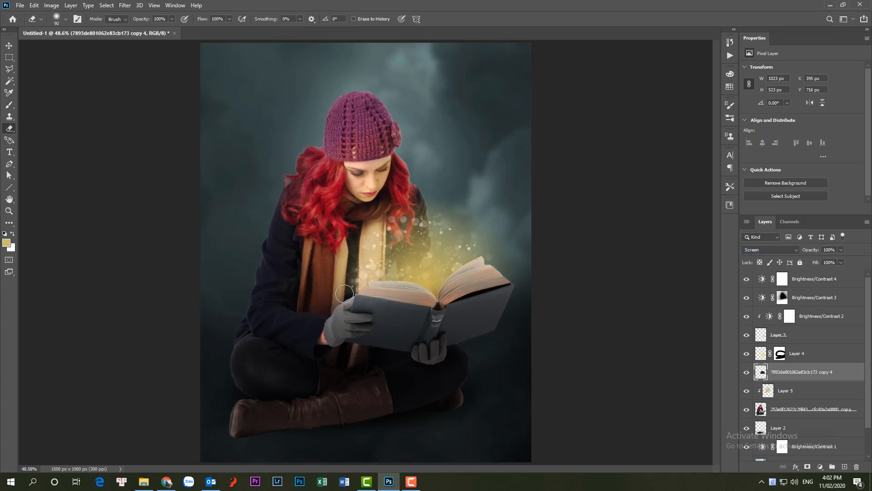
{"action": "key", "text": "bracketright"}
{"action": "key", "text": "bracketright"}
{"action": "key", "text": "bracketright"}
{"action": "key", "text": "bracketright"}
{"action": "key", "text": "bracketright"}
{"action": "key", "text": "bracketright"}
{"action": "key", "text": "bracketright"}
{"action": "key", "text": "bracketright"}
{"action": "key", "text": "bracketright"}
{"action": "key", "text": "bracketleft"}
{"action": "key", "text": "bracketleft"}
{"action": "key", "text": "bracketleft"}
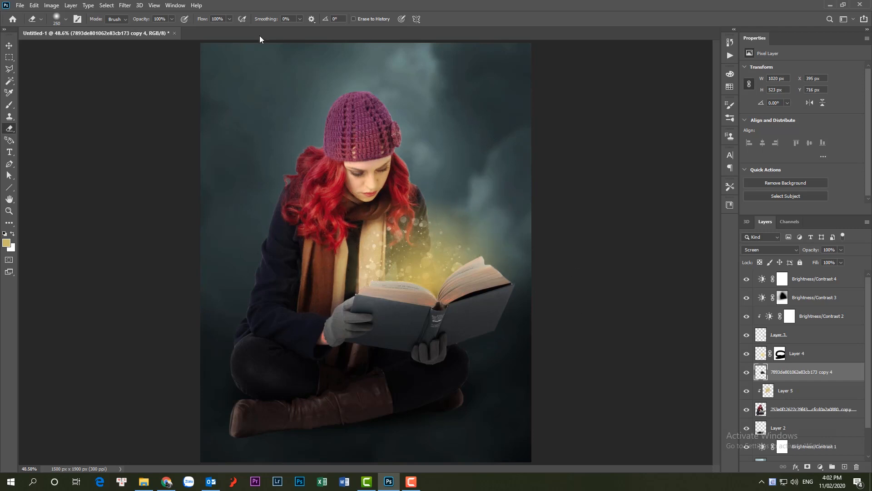
Step: Lower the sparkle layer's opacity to 87%
{"action": "left_click", "coordinate": [841, 249]}
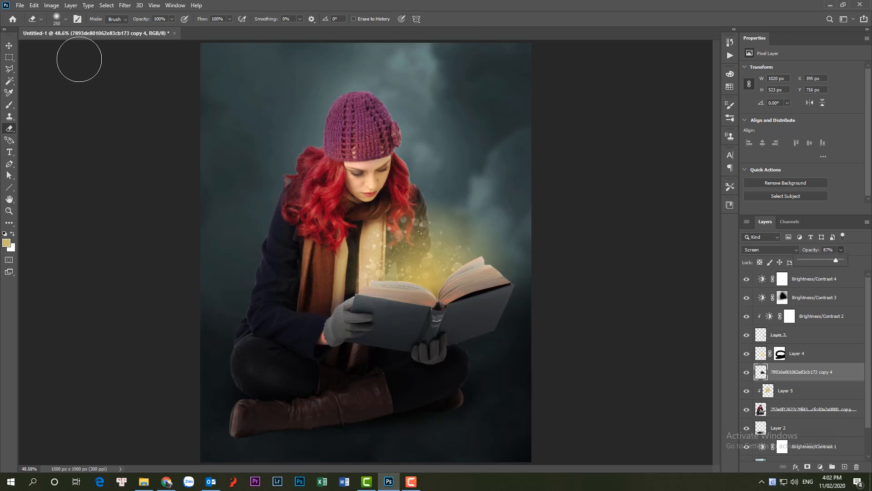
{"action": "left_click", "coordinate": [9, 46]}
{"action": "key", "text": "ctrl+minus"}
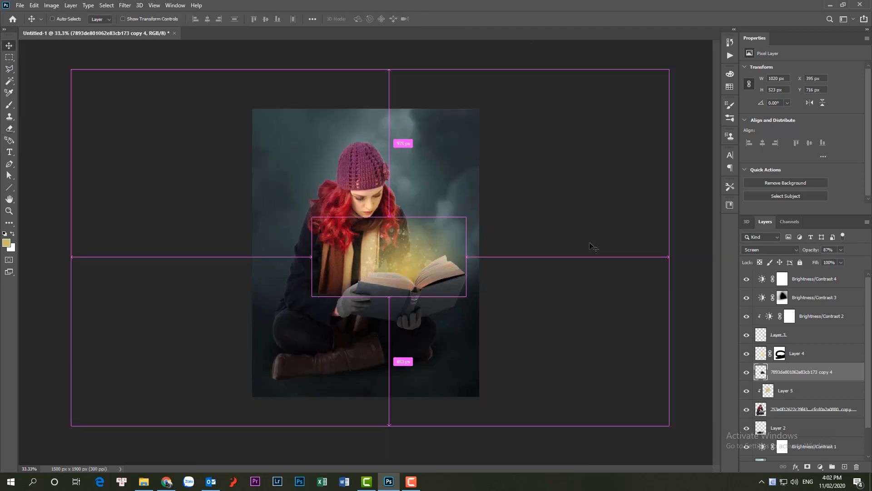
{"action": "key", "text": "ctrl+0"}
{"action": "key", "text": "ctrl+minus"}
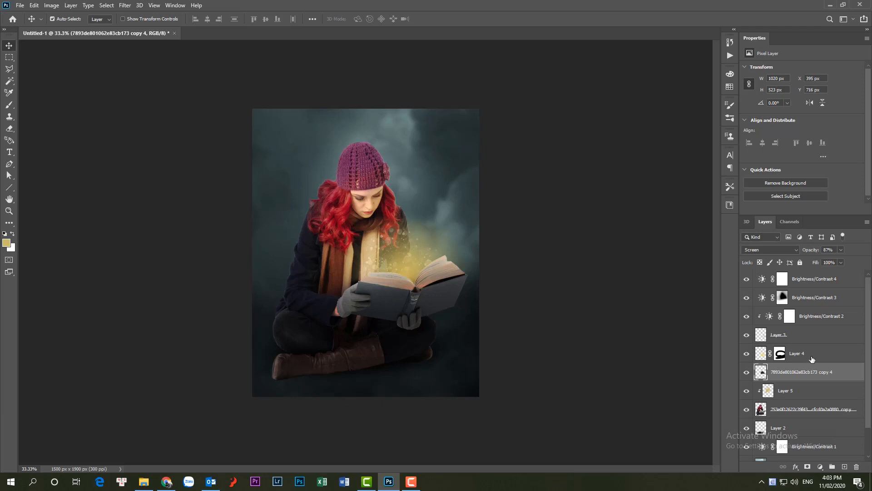
Step: Add a new empty layer above Brightness/Contrast 4 and set up a 700 px black brush for it
{"action": "left_click", "coordinate": [829, 279]}
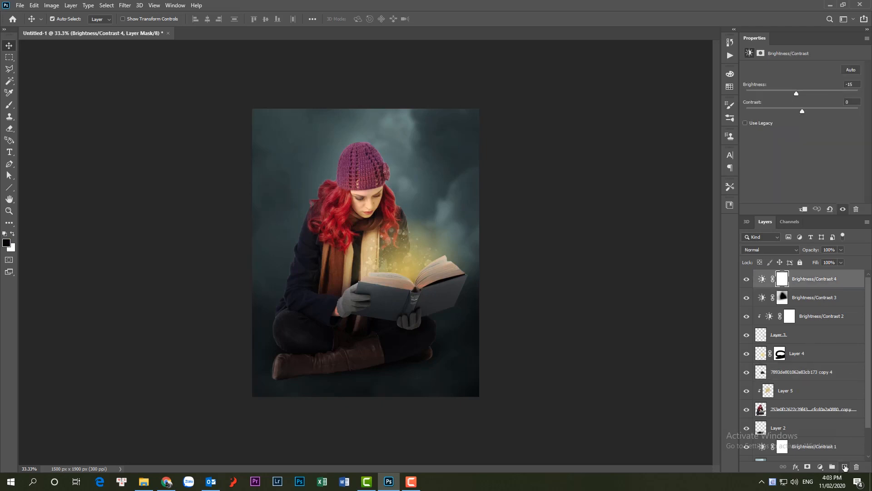
{"action": "left_click", "coordinate": [844, 468]}
{"action": "left_click", "coordinate": [7, 243]}
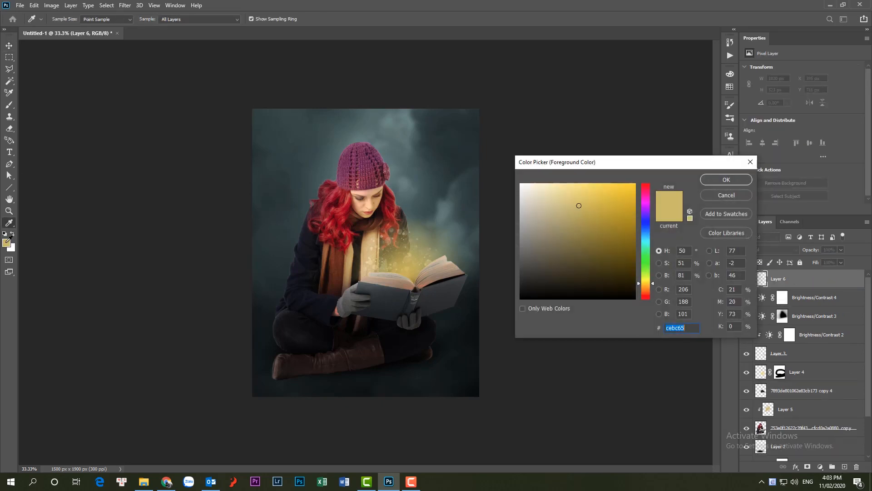
{"action": "left_click_drag", "start_coordinate": [521, 214], "coordinate": [465, 360]}
{"action": "left_click", "coordinate": [726, 180]}
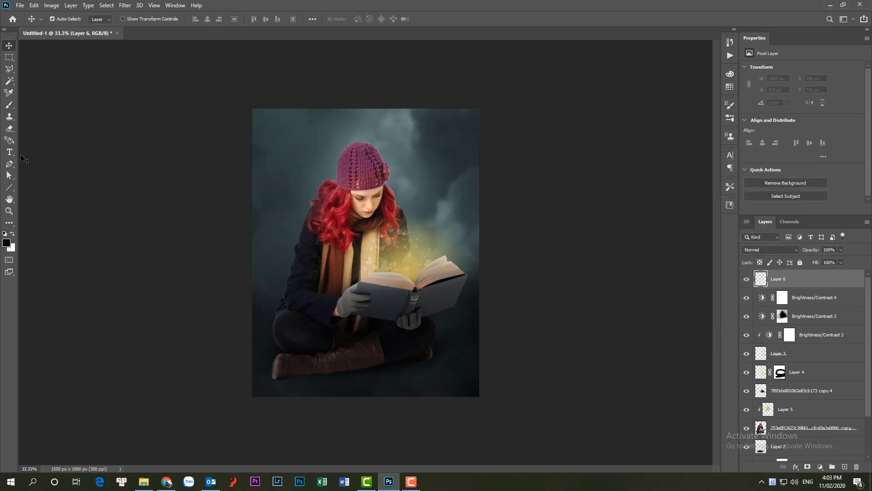
{"action": "left_click", "coordinate": [9, 104]}
{"action": "key", "text": "bracketright"}
{"action": "key", "text": "bracketright"}
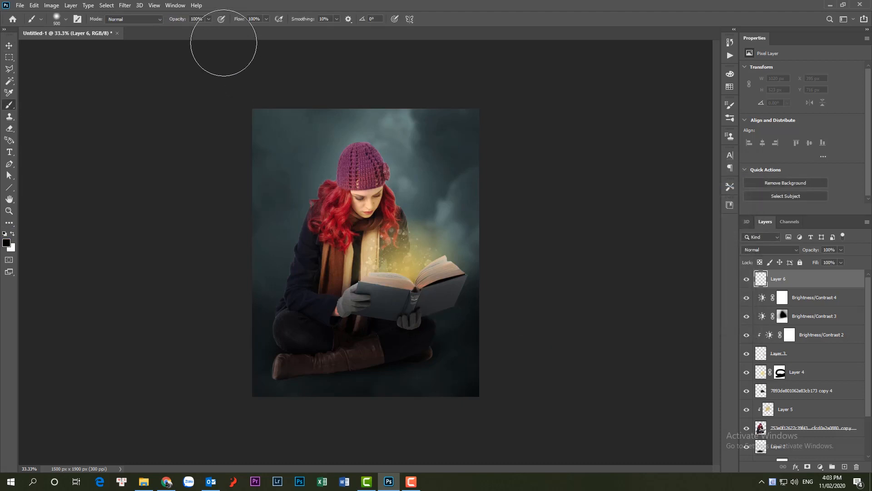
{"action": "left_click", "coordinate": [533, 319]}
{"action": "key", "text": "bracketright"}
Step: Darken the picture's outer edges on the new layer with the 700 px black brush at 23% opacity
{"action": "left_click_drag", "start_coordinate": [531, 315], "coordinate": [199, 369]}
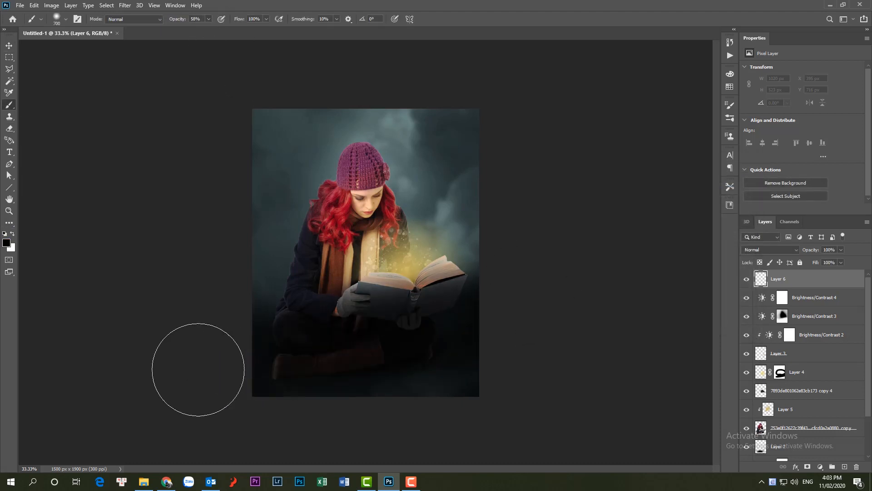
{"action": "key", "text": "ctrl+z"}
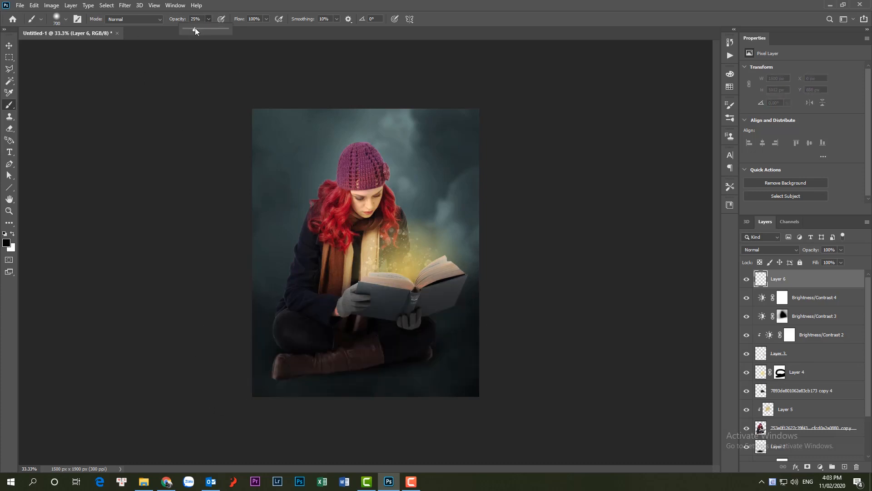
{"action": "left_click_drag", "start_coordinate": [195, 30], "coordinate": [194, 29]}
{"action": "left_click", "coordinate": [505, 313]}
{"action": "mouse_move", "coordinate": [502, 314]}
{"action": "left_mouse_down"}
{"action": "mouse_move", "coordinate": [323, 353]}
{"action": "mouse_move", "coordinate": [211, 360]}
{"action": "mouse_move", "coordinate": [426, 360]}
{"action": "mouse_move", "coordinate": [509, 341]}
{"action": "mouse_move", "coordinate": [341, 365]}
{"action": "mouse_move", "coordinate": [214, 308]}
{"action": "mouse_move", "coordinate": [321, 356]}
{"action": "mouse_move", "coordinate": [230, 342]}
{"action": "mouse_move", "coordinate": [288, 350]}
{"action": "mouse_move", "coordinate": [392, 386]}
{"action": "mouse_move", "coordinate": [302, 360]}
{"action": "mouse_move", "coordinate": [169, 294]}
{"action": "mouse_move", "coordinate": [188, 312]}
{"action": "mouse_move", "coordinate": [324, 131]}
{"action": "mouse_move", "coordinate": [277, 136]}
{"action": "mouse_move", "coordinate": [197, 227]}
{"action": "mouse_move", "coordinate": [273, 67]}
{"action": "left_mouse_up"}
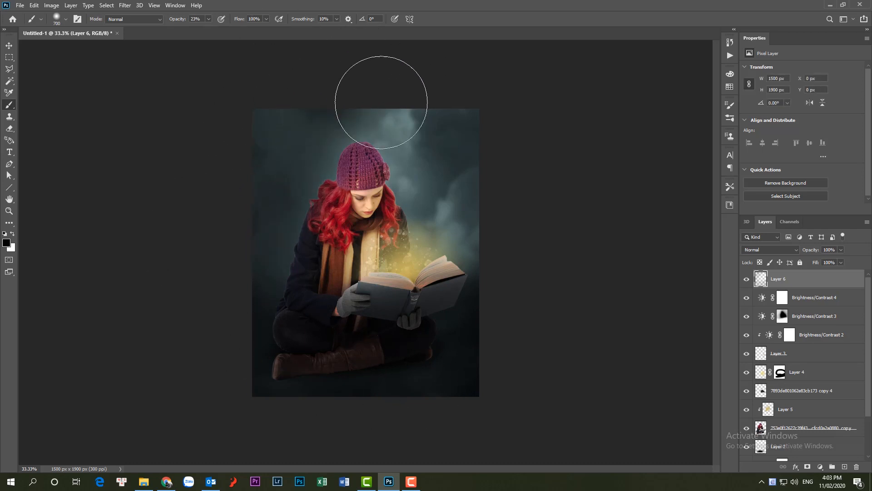
{"action": "mouse_move", "coordinate": [381, 102]}
{"action": "left_mouse_down"}
{"action": "mouse_move", "coordinate": [603, 306]}
{"action": "mouse_move", "coordinate": [545, 318]}
{"action": "mouse_move", "coordinate": [519, 195]}
{"action": "mouse_move", "coordinate": [536, 231]}
{"action": "left_mouse_up"}
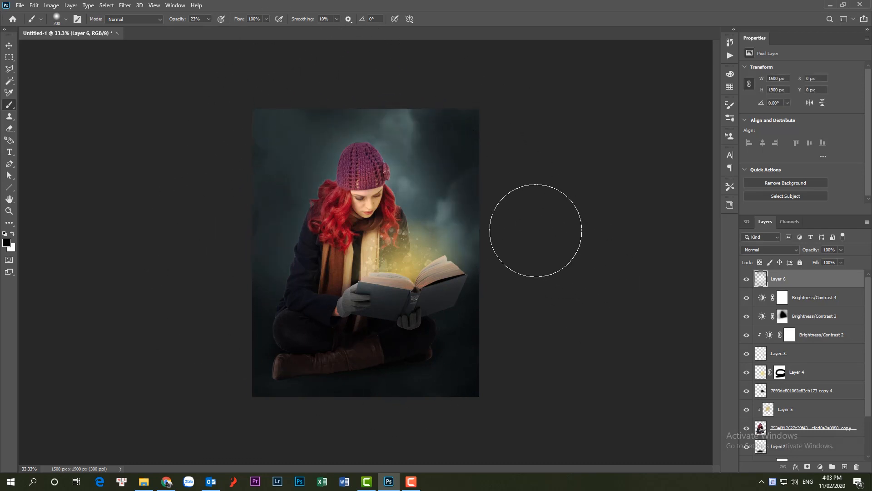
{"action": "left_click_drag", "start_coordinate": [414, 81], "coordinate": [389, 52]}
{"action": "key", "text": "ctrl+z"}
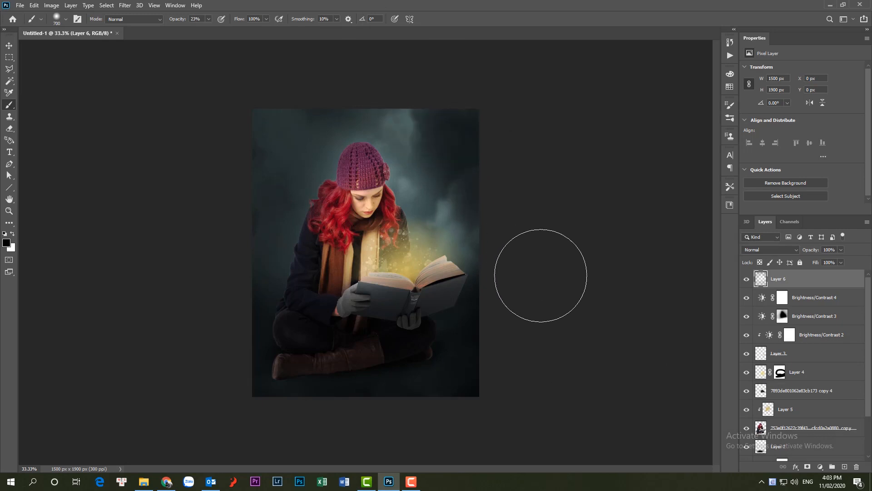
{"action": "mouse_move", "coordinate": [246, 327]}
{"action": "left_mouse_down"}
{"action": "mouse_move", "coordinate": [302, 95]}
{"action": "mouse_move", "coordinate": [329, 45]}
{"action": "left_mouse_up"}
{"action": "key", "text": "ctrl+z"}
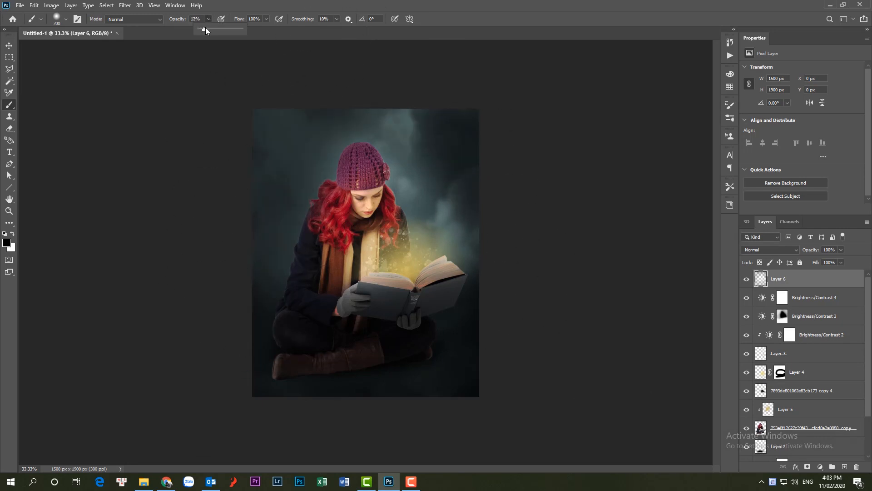
Step: Deepen the edge shading with a 500 px brush at 15% opacity and lower the shading layer's opacity to 73%
{"action": "left_click_drag", "start_coordinate": [206, 30], "coordinate": [207, 30]}
{"action": "key", "text": "bracketleft"}
{"action": "key", "text": "bracketleft"}
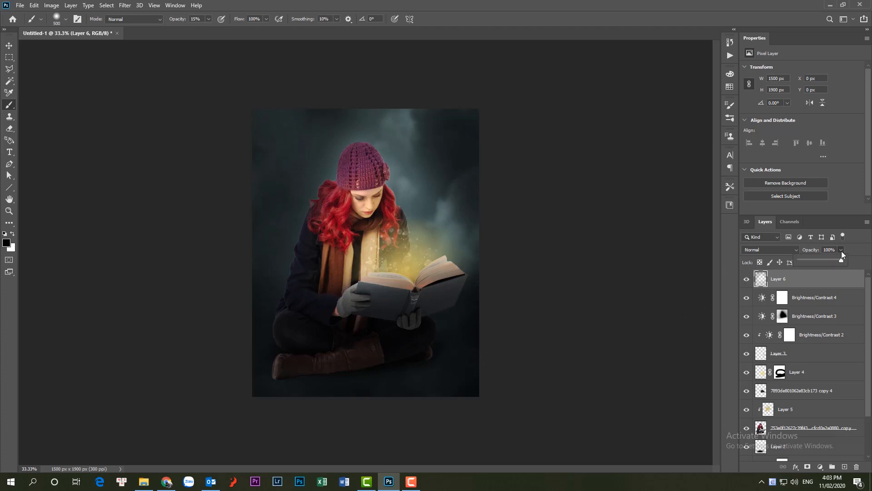
{"action": "left_click", "coordinate": [830, 260]}
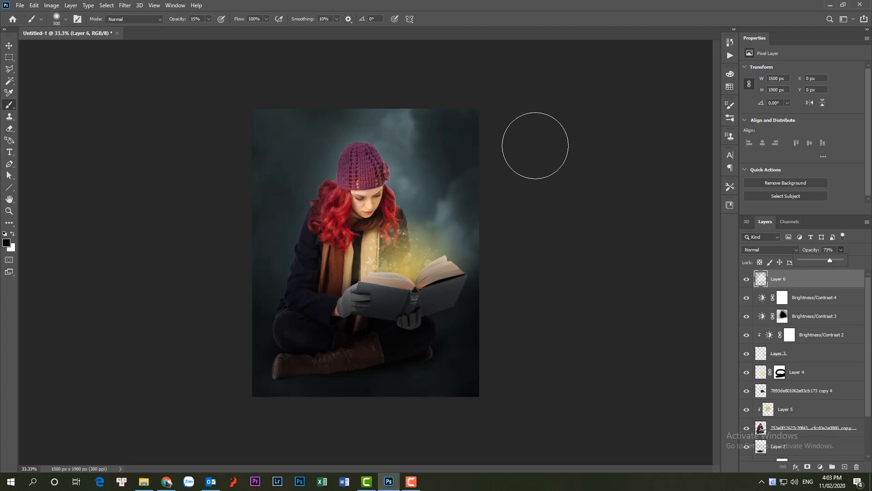
{"action": "left_click", "coordinate": [9, 45]}
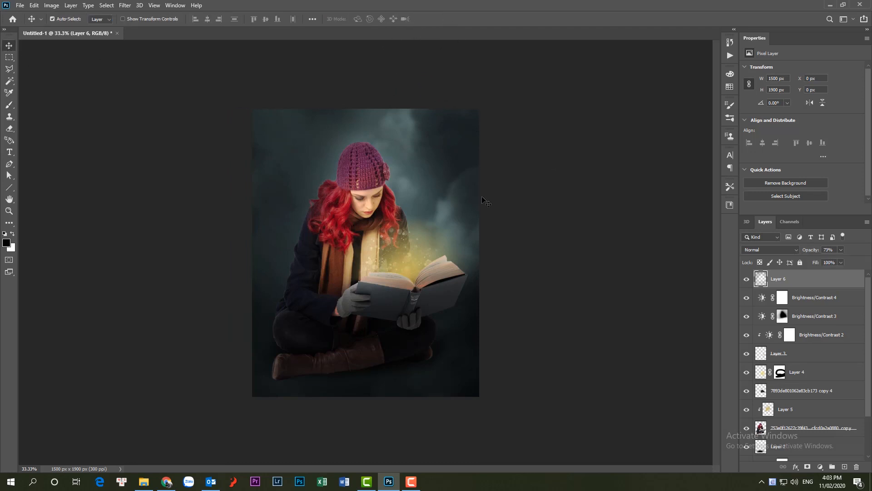
Step: Examine the edges of the woman's hat and hair against the background up close
{"action": "key", "text": "z"}
{"action": "left_click_drag", "start_coordinate": [338, 165], "coordinate": [375, 206]}
{"action": "key", "text": "v"}
{"action": "left_click", "coordinate": [9, 104]}
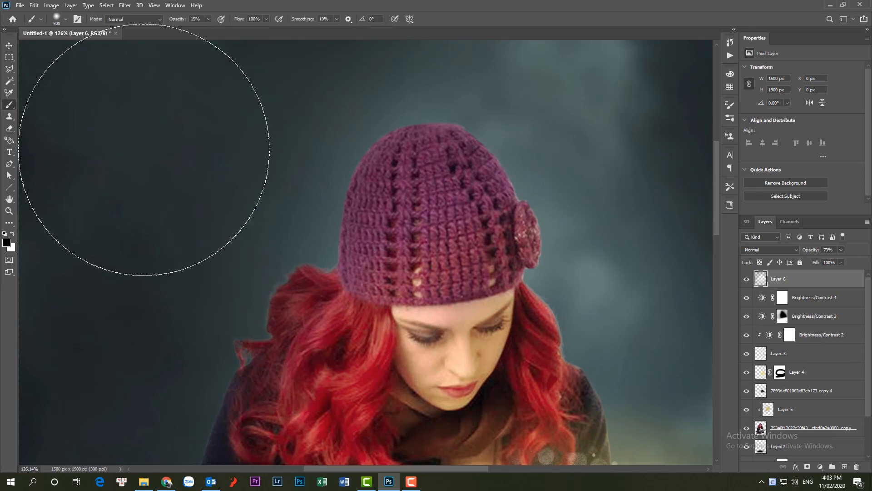
{"action": "key", "text": "bracketleft"}
{"action": "key", "text": "bracketleft"}
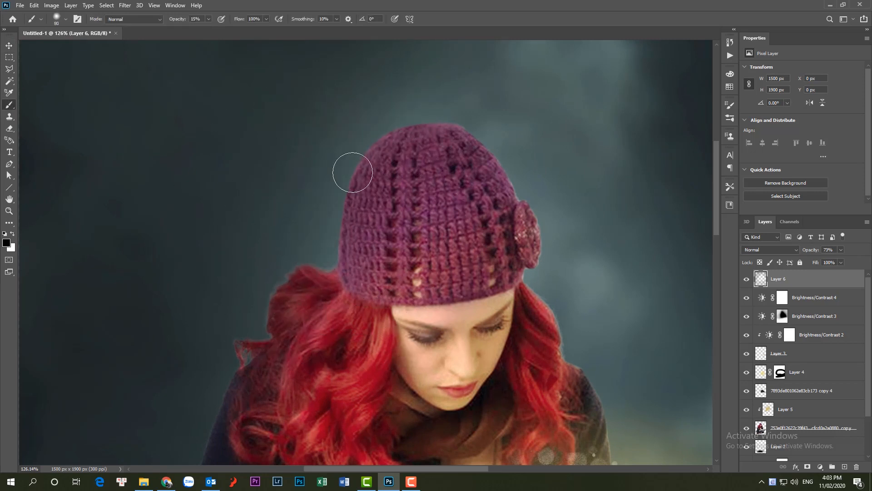
{"action": "key", "text": "ctrl+0"}
{"action": "key", "text": "v"}
{"action": "key", "text": "ctrl"}
{"action": "key", "text": "ctrl+minus"}
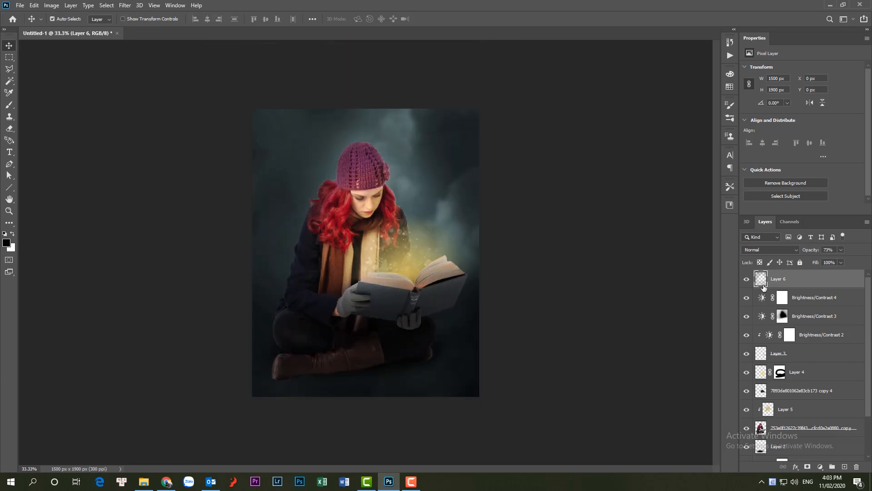
Step: Add a Brightness/Contrast adjustment above Layer 6 with brightness -10 and contrast 13, and compare the picture with and without it
{"action": "left_click", "coordinate": [820, 465]}
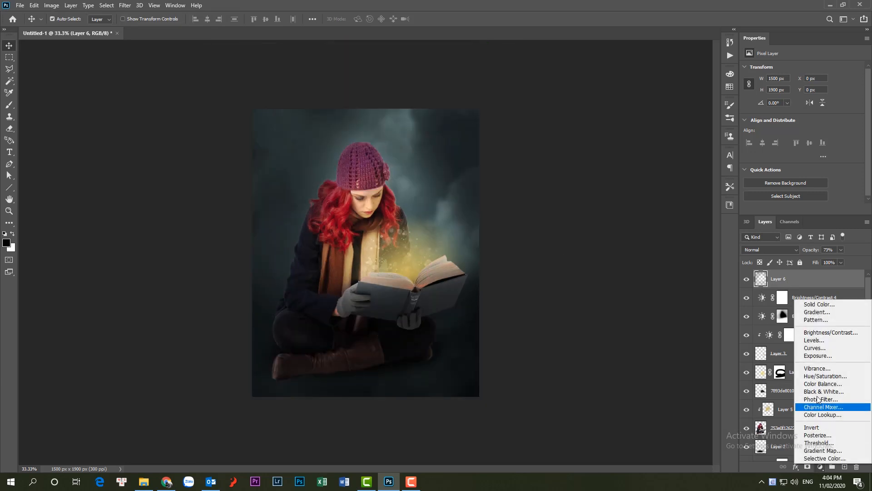
{"action": "left_click", "coordinate": [811, 333]}
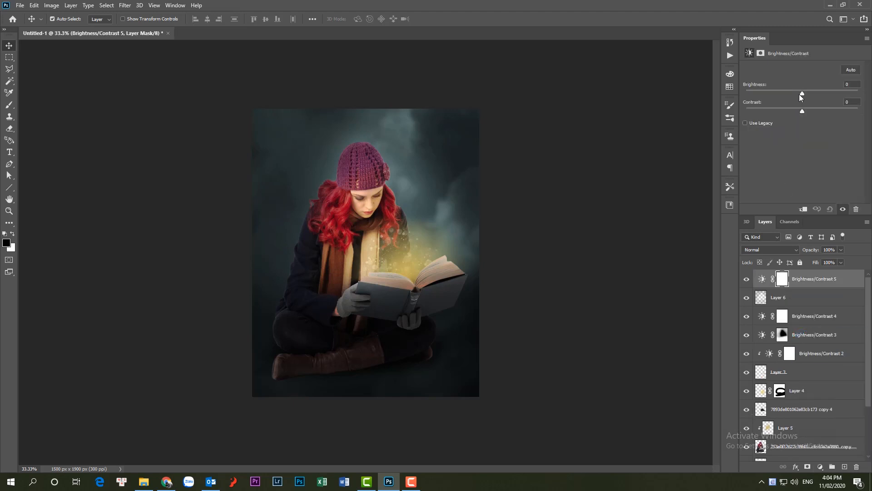
{"action": "left_click_drag", "start_coordinate": [800, 94], "coordinate": [798, 94]}
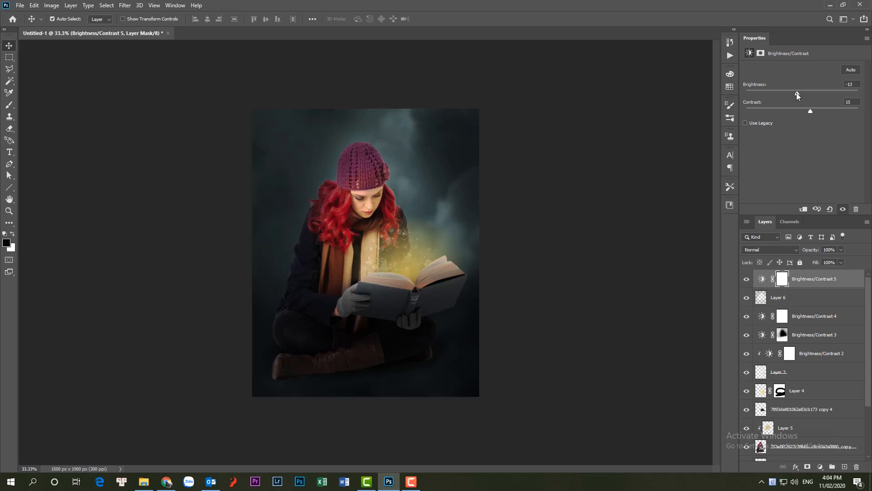
{"action": "left_click_drag", "start_coordinate": [800, 94], "coordinate": [794, 94]}
{"action": "left_click_drag", "start_coordinate": [810, 111], "coordinate": [809, 111]}
{"action": "left_click", "coordinate": [843, 210]}
{"action": "left_click", "coordinate": [844, 211]}
Step: Add a Levels adjustment on top with input levels 6, 1.05 and 247
{"action": "left_click", "coordinate": [820, 466]}
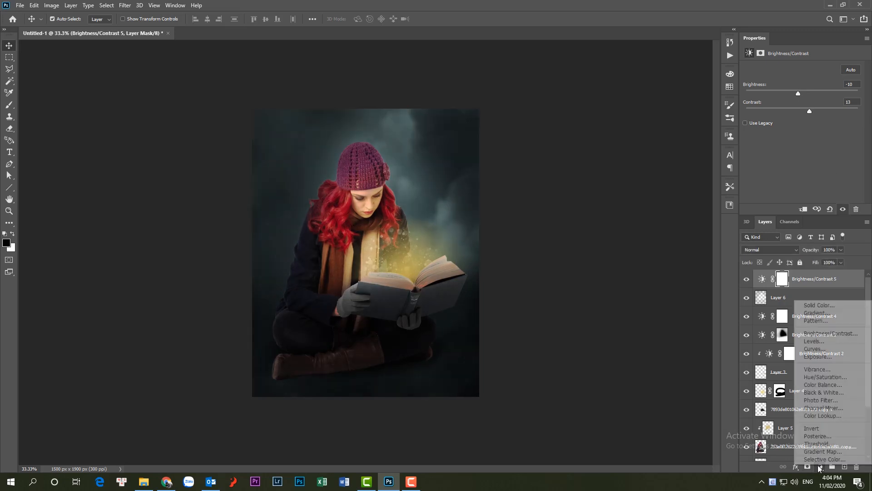
{"action": "left_click", "coordinate": [823, 341]}
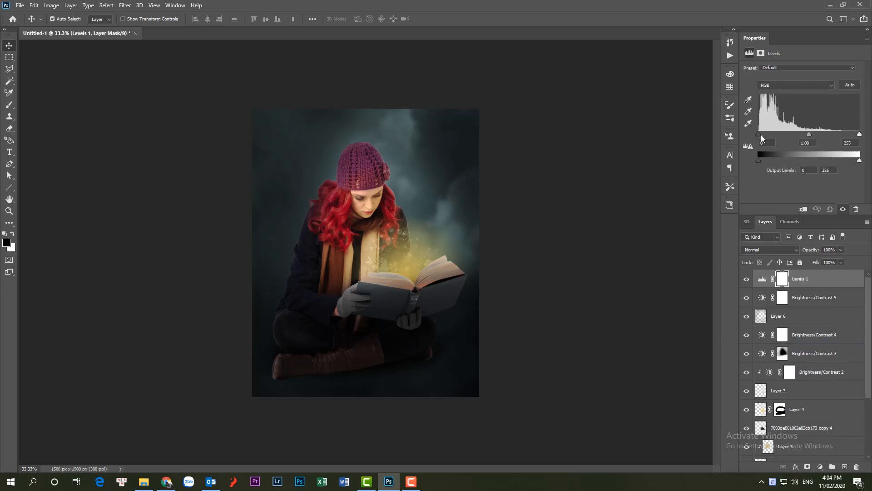
{"action": "left_click_drag", "start_coordinate": [761, 135], "coordinate": [761, 135]}
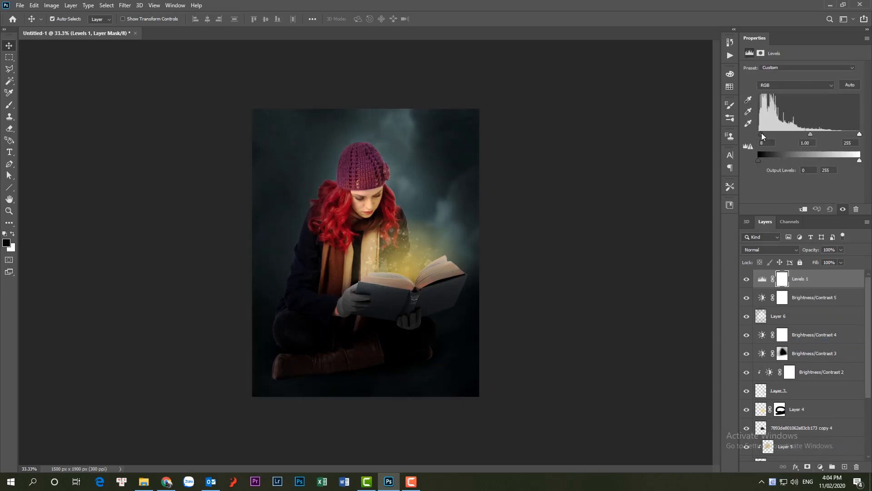
{"action": "left_click_drag", "start_coordinate": [762, 134], "coordinate": [763, 135]}
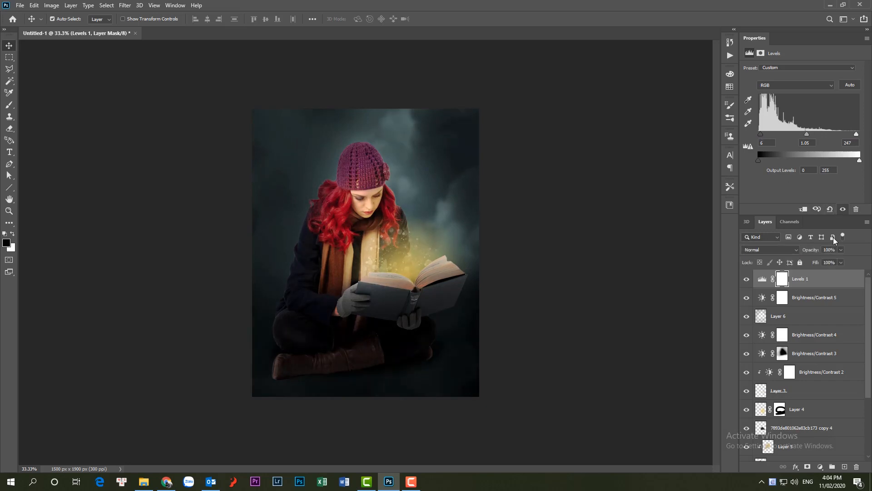
Step: Add a Color Balance adjustment above Levels 1 and shift its midtones slightly toward yellow and red
{"action": "left_click", "coordinate": [820, 466]}
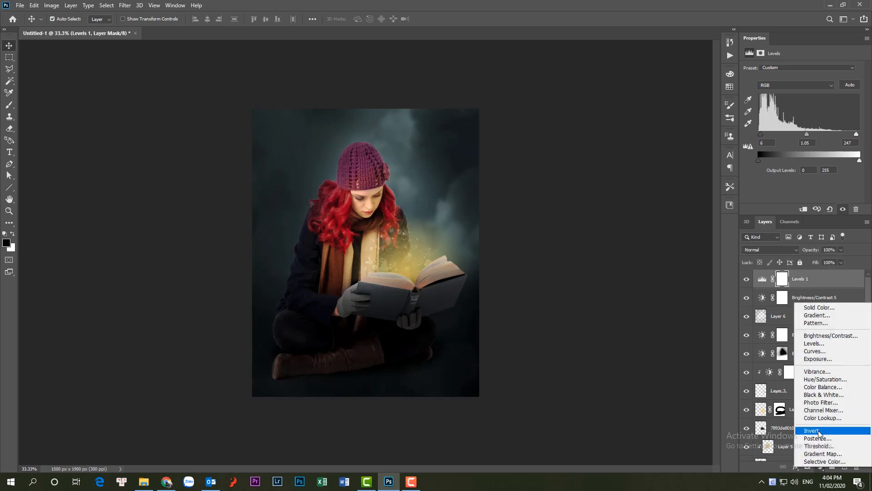
{"action": "left_click", "coordinate": [823, 387]}
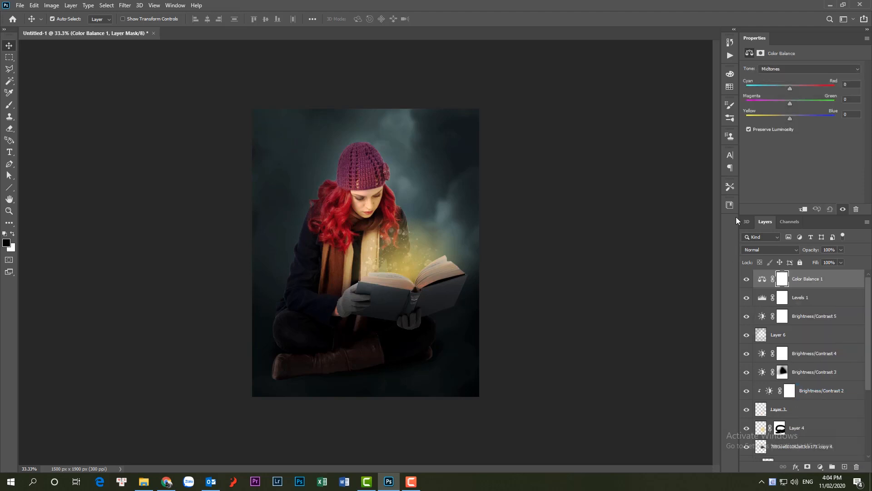
{"action": "left_click_drag", "start_coordinate": [796, 116], "coordinate": [785, 118]}
{"action": "left_click_drag", "start_coordinate": [785, 88], "coordinate": [798, 87]}
Step: Add a Gradient Map adjustment on top and change its black stop to dark purple #2d0736
{"action": "left_click", "coordinate": [820, 467]}
{"action": "left_click", "coordinate": [823, 455]}
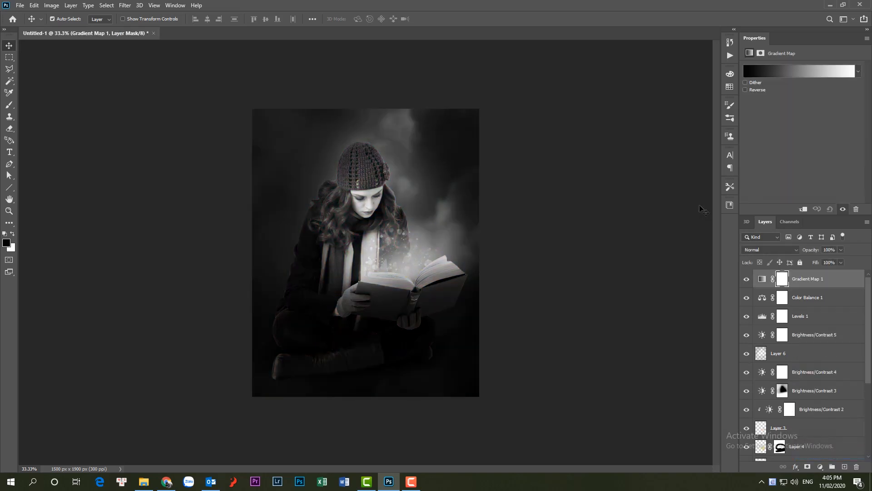
{"action": "left_click", "coordinate": [774, 72]}
{"action": "left_click", "coordinate": [521, 331]}
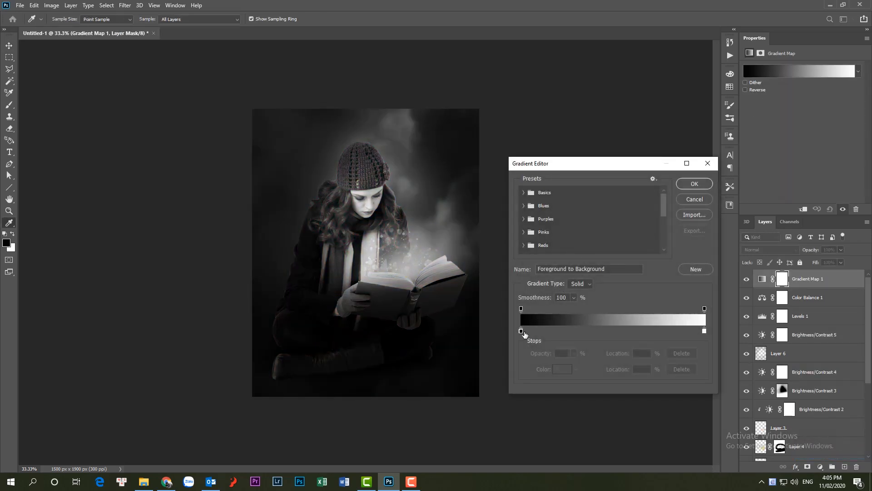
{"action": "double_click", "coordinate": [521, 331]}
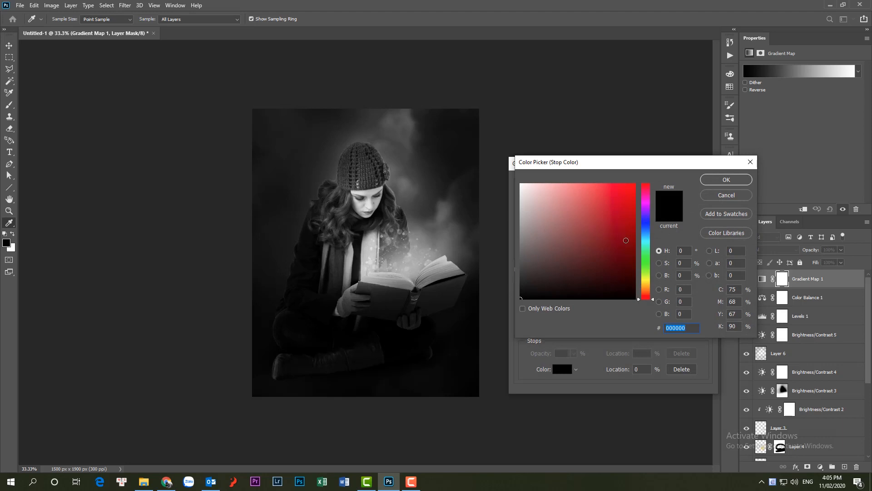
{"action": "mouse_move", "coordinate": [630, 247]}
{"action": "left_mouse_down"}
{"action": "mouse_move", "coordinate": [636, 255]}
{"action": "mouse_move", "coordinate": [649, 206]}
{"action": "mouse_move", "coordinate": [630, 211]}
{"action": "mouse_move", "coordinate": [621, 274]}
{"action": "left_mouse_up"}
{"action": "left_click", "coordinate": [630, 208]}
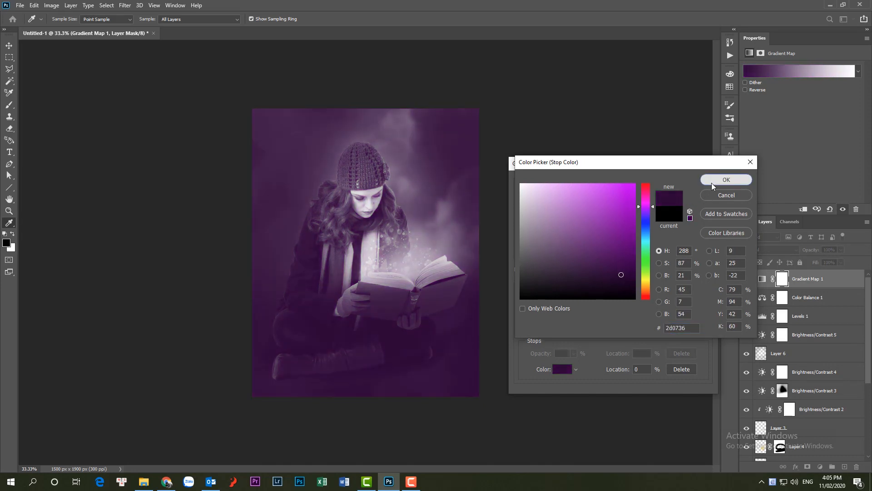
{"action": "left_click", "coordinate": [727, 180]}
{"action": "left_click", "coordinate": [692, 183]}
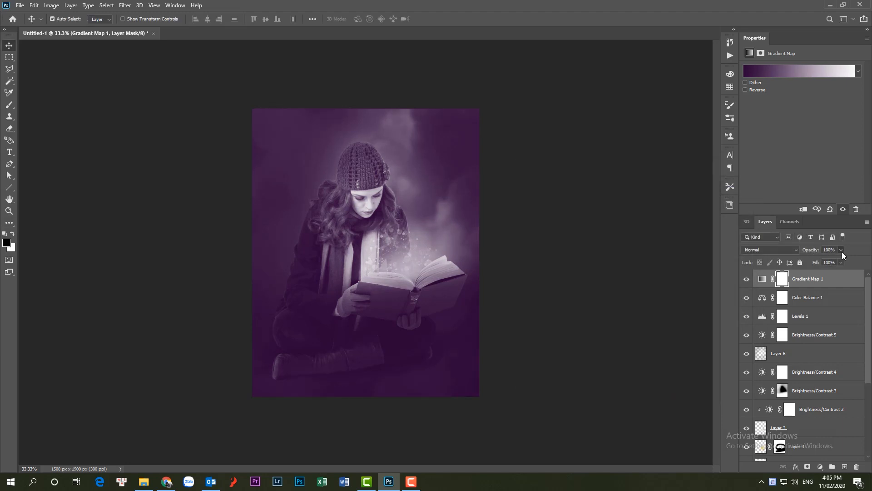
Step: Lower the Gradient Map layer's opacity to 30% and compare the picture with and without the purple tint
{"action": "left_click_drag", "start_coordinate": [811, 260], "coordinate": [812, 260]}
{"action": "left_click", "coordinate": [750, 283]}
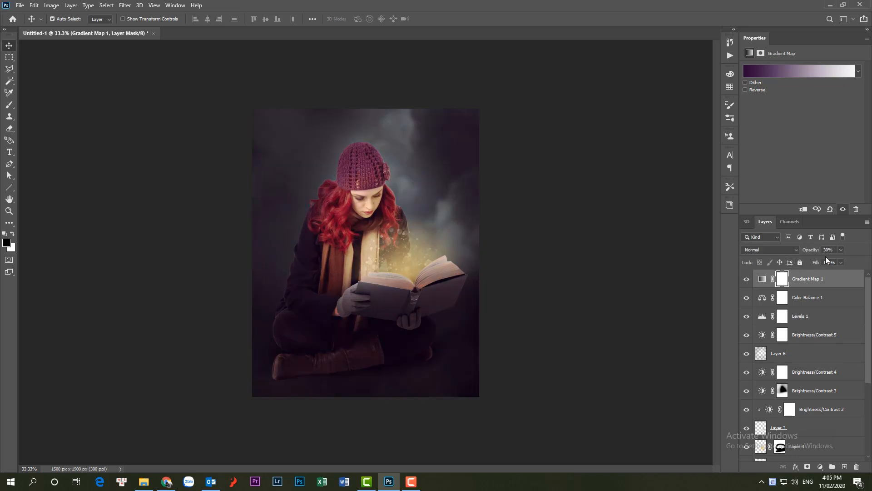
{"action": "left_click", "coordinate": [746, 280]}
{"action": "left_click", "coordinate": [746, 280]}
{"action": "left_click", "coordinate": [746, 280]}
{"action": "left_click", "coordinate": [746, 280]}
Step: Stamp all visible layers into a new top layer and apply Color Efex Pro 4 Cross Processing, method B02, 40% strength, with the shadows setting slightly lowered
{"action": "left_click", "coordinate": [813, 279]}
{"action": "key", "text": "ctrl+shift+alt+e"}
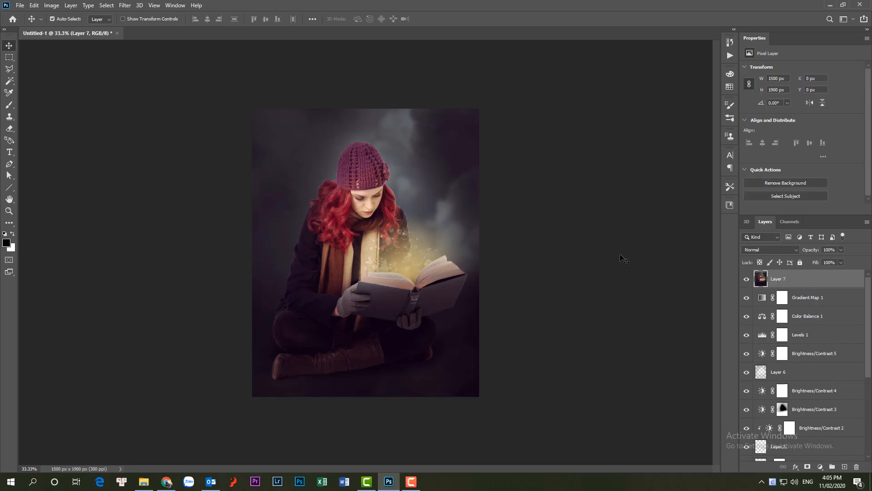
{"action": "left_click", "coordinate": [126, 6]}
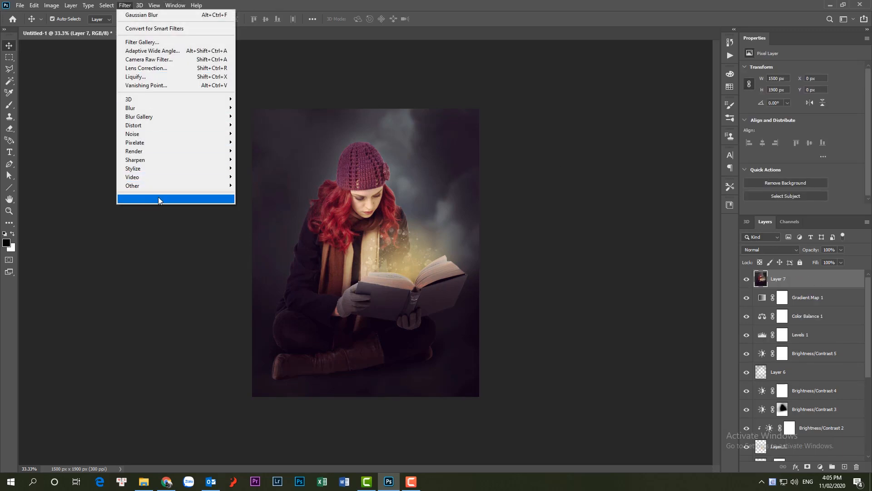
{"action": "mouse_move", "coordinate": [136, 199]}
{"action": "left_click", "coordinate": [264, 207]}
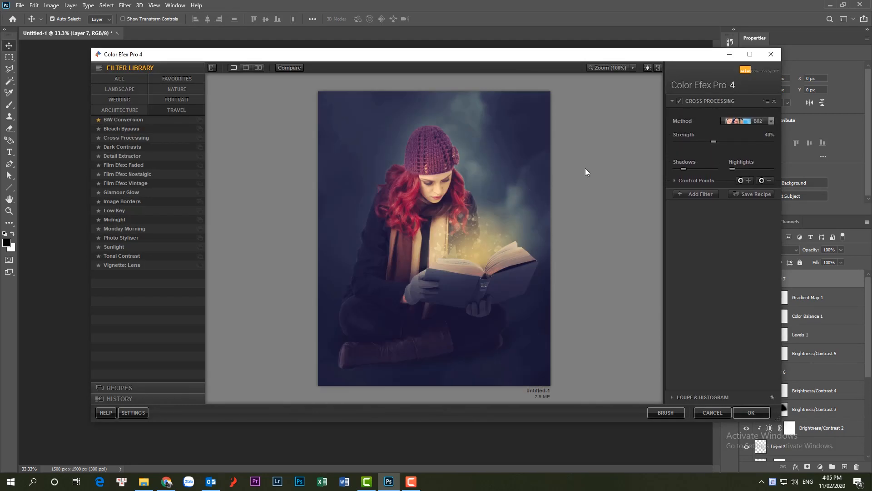
{"action": "mouse_move", "coordinate": [684, 170]}
{"action": "left_mouse_down"}
{"action": "mouse_move", "coordinate": [675, 169]}
{"action": "mouse_move", "coordinate": [682, 170]}
{"action": "left_mouse_up"}
{"action": "left_click", "coordinate": [751, 411]}
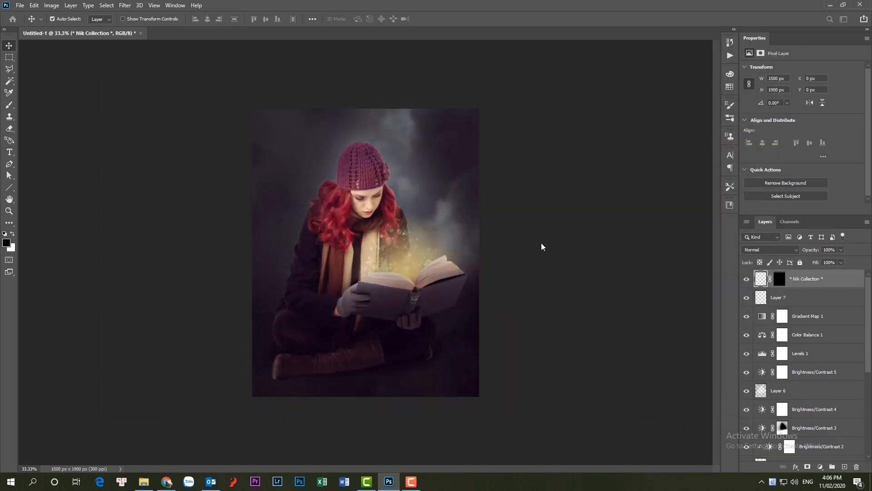